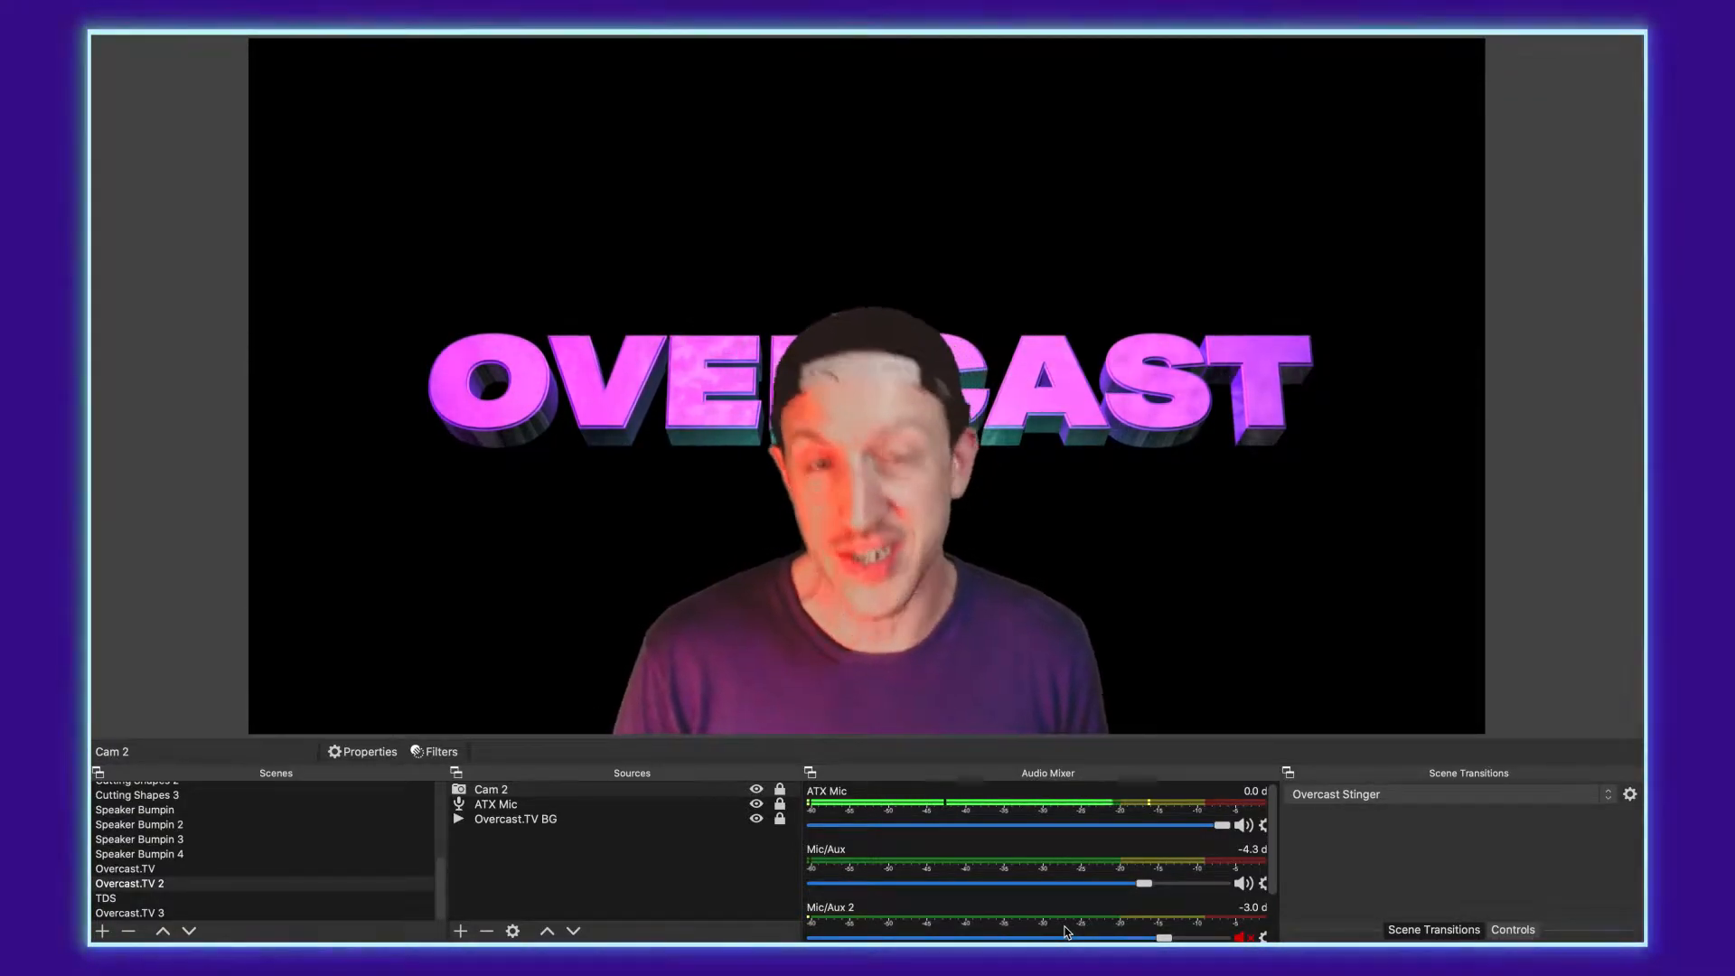
In the TDS scene, add a new video capture device source named Phone Cam that uses the iPhone as its device
key(Down)
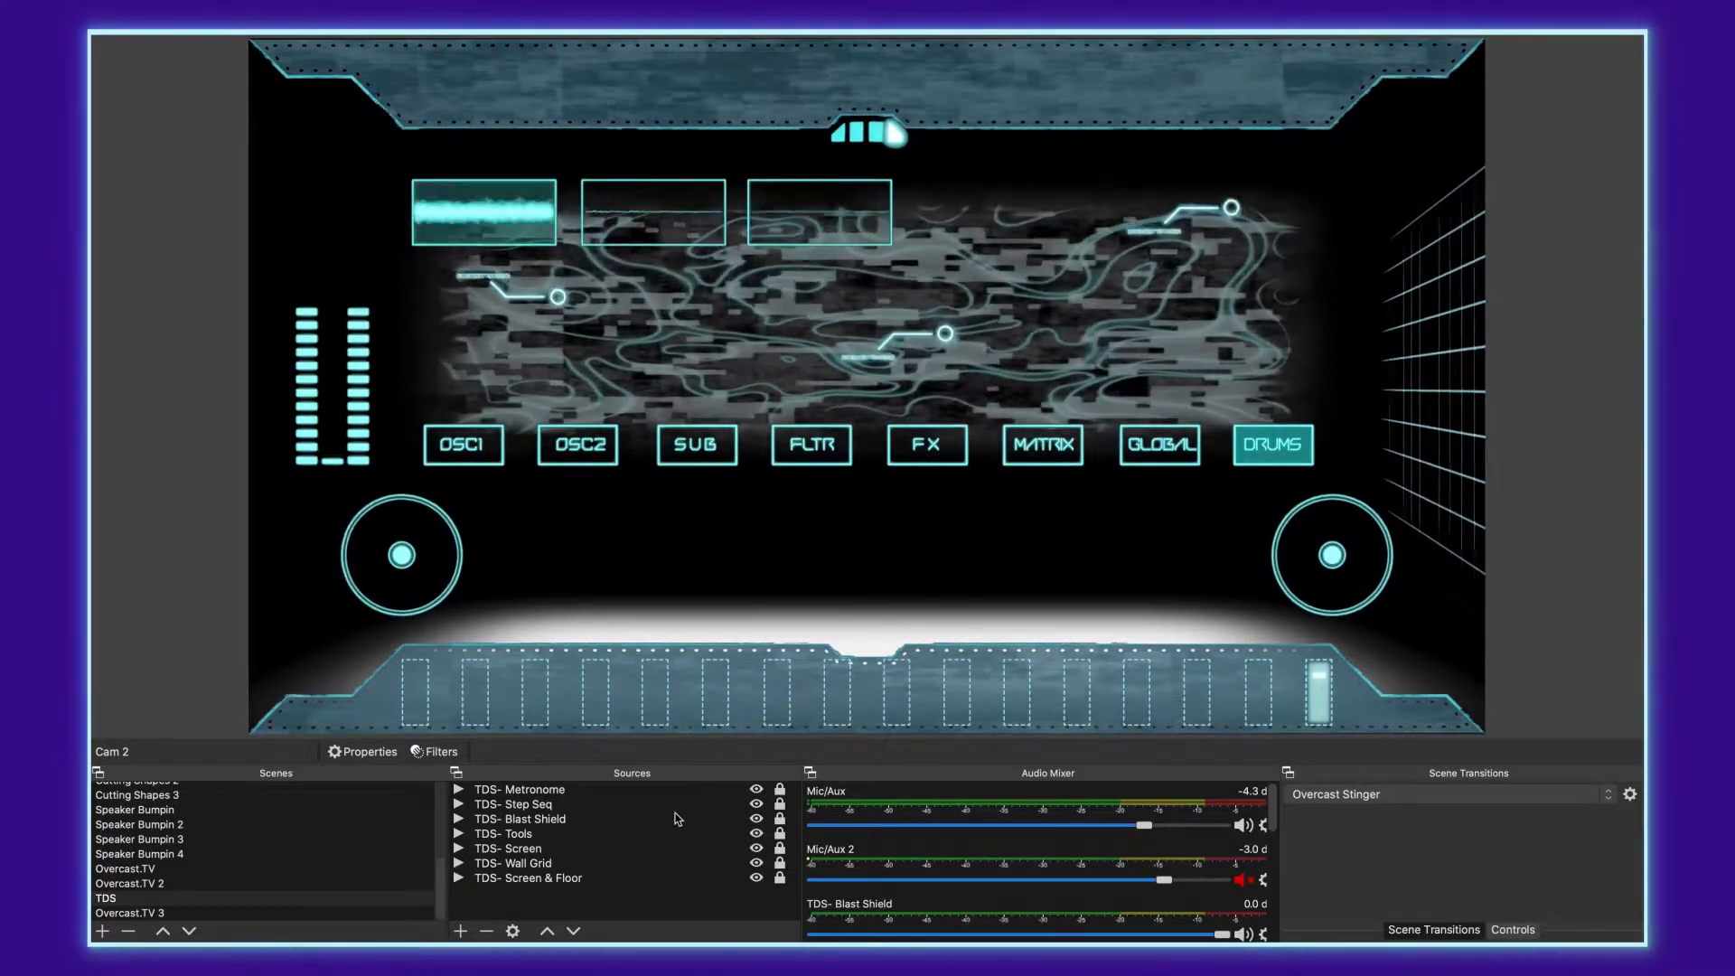
click(460, 931)
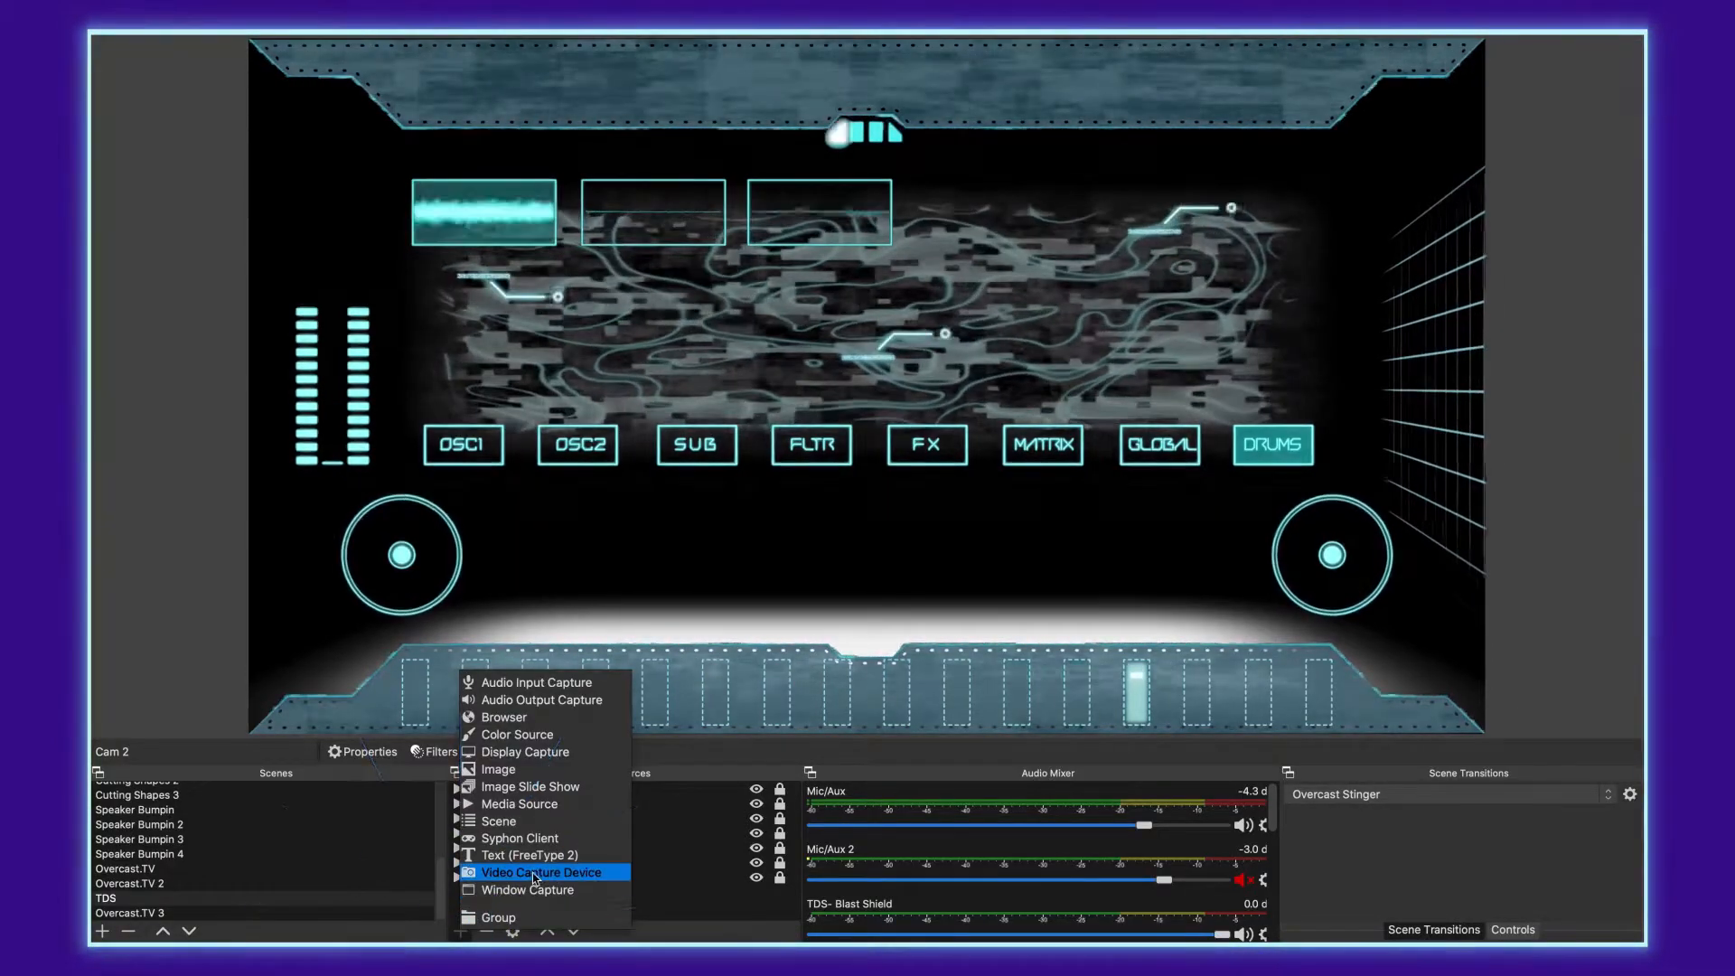
click(535, 874)
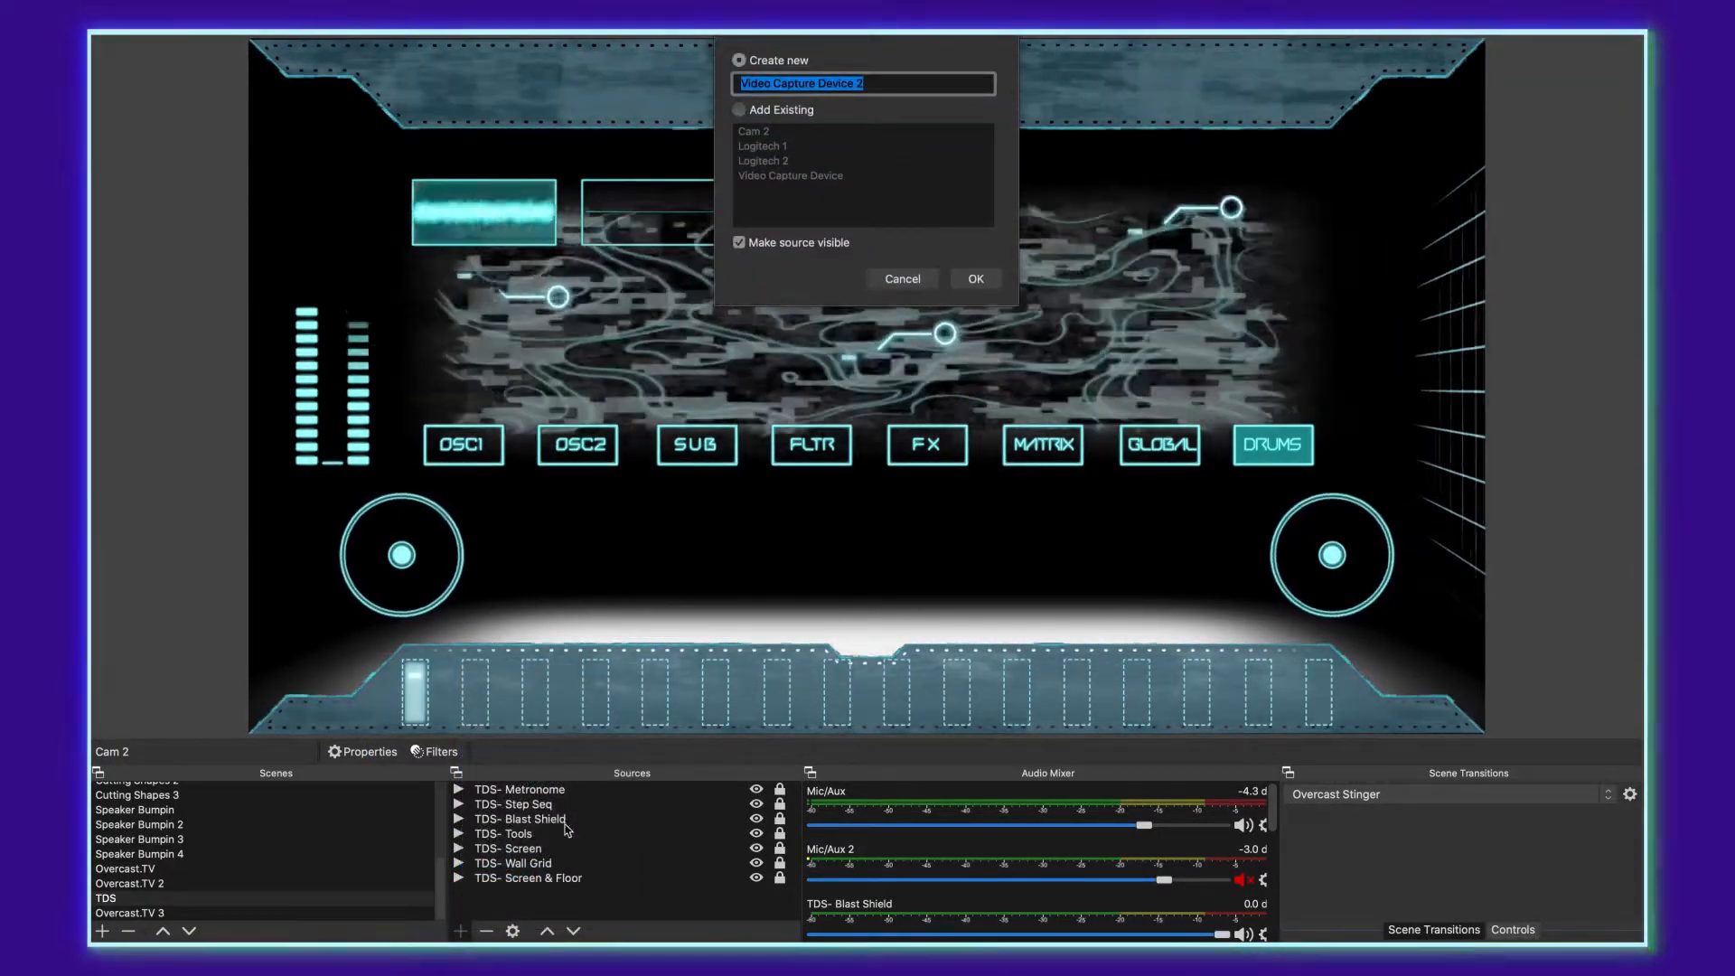
text(Phone Cam)
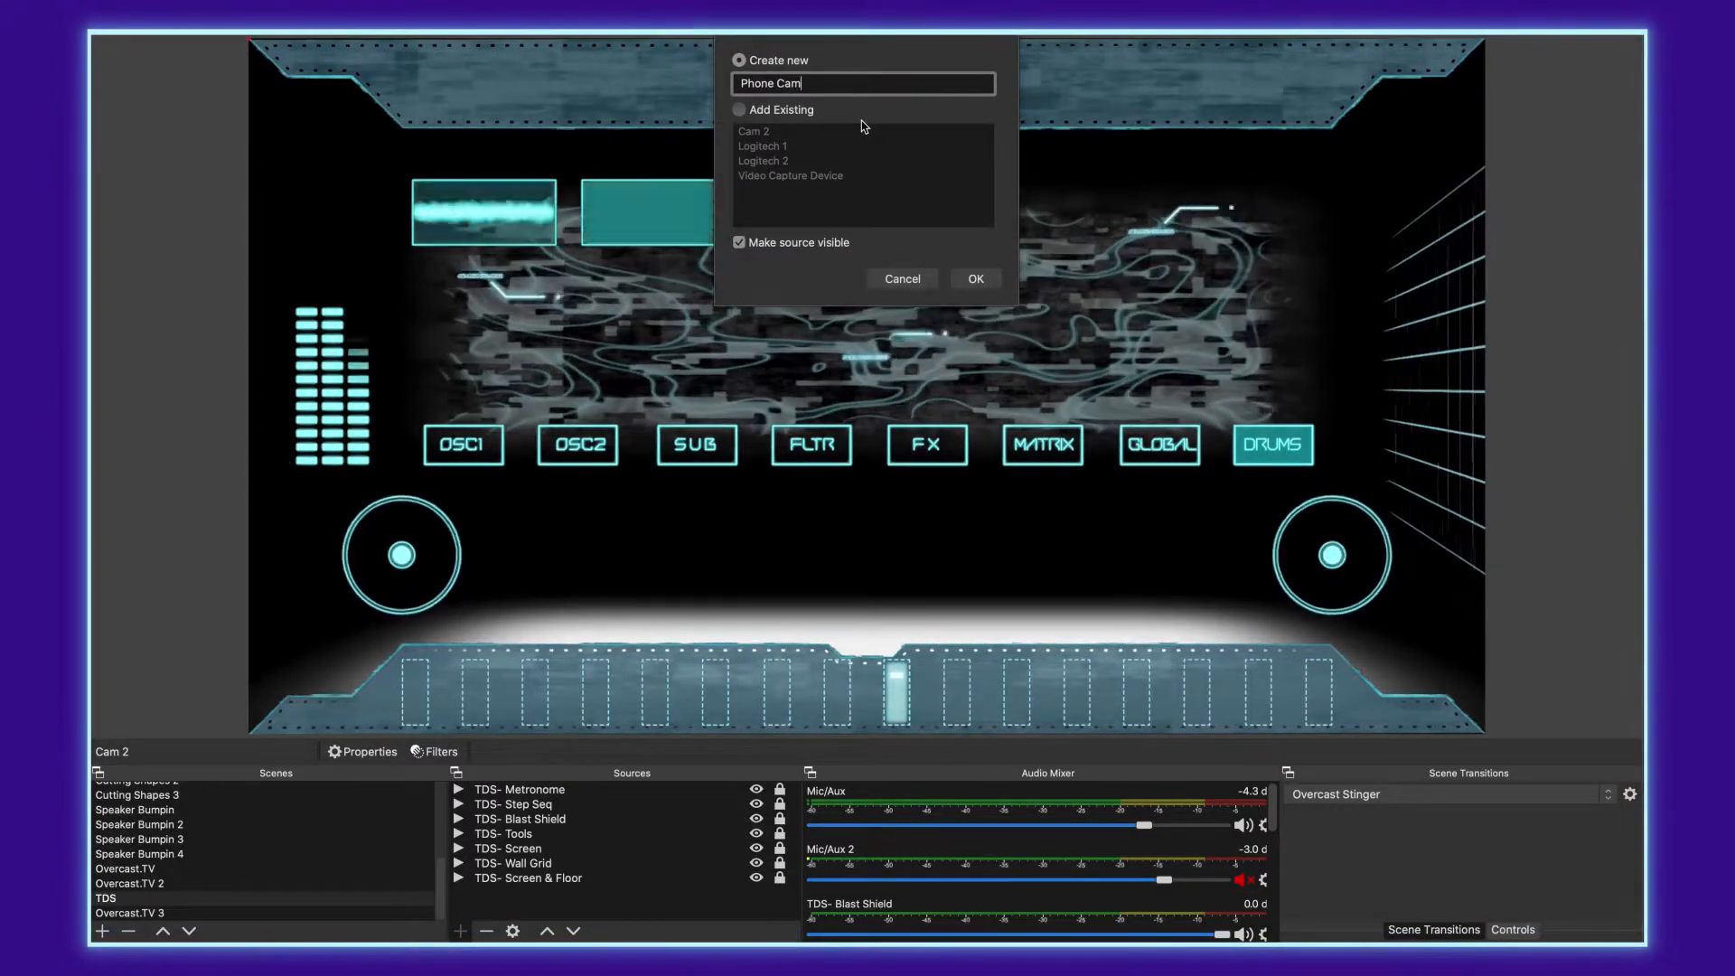
key(Return)
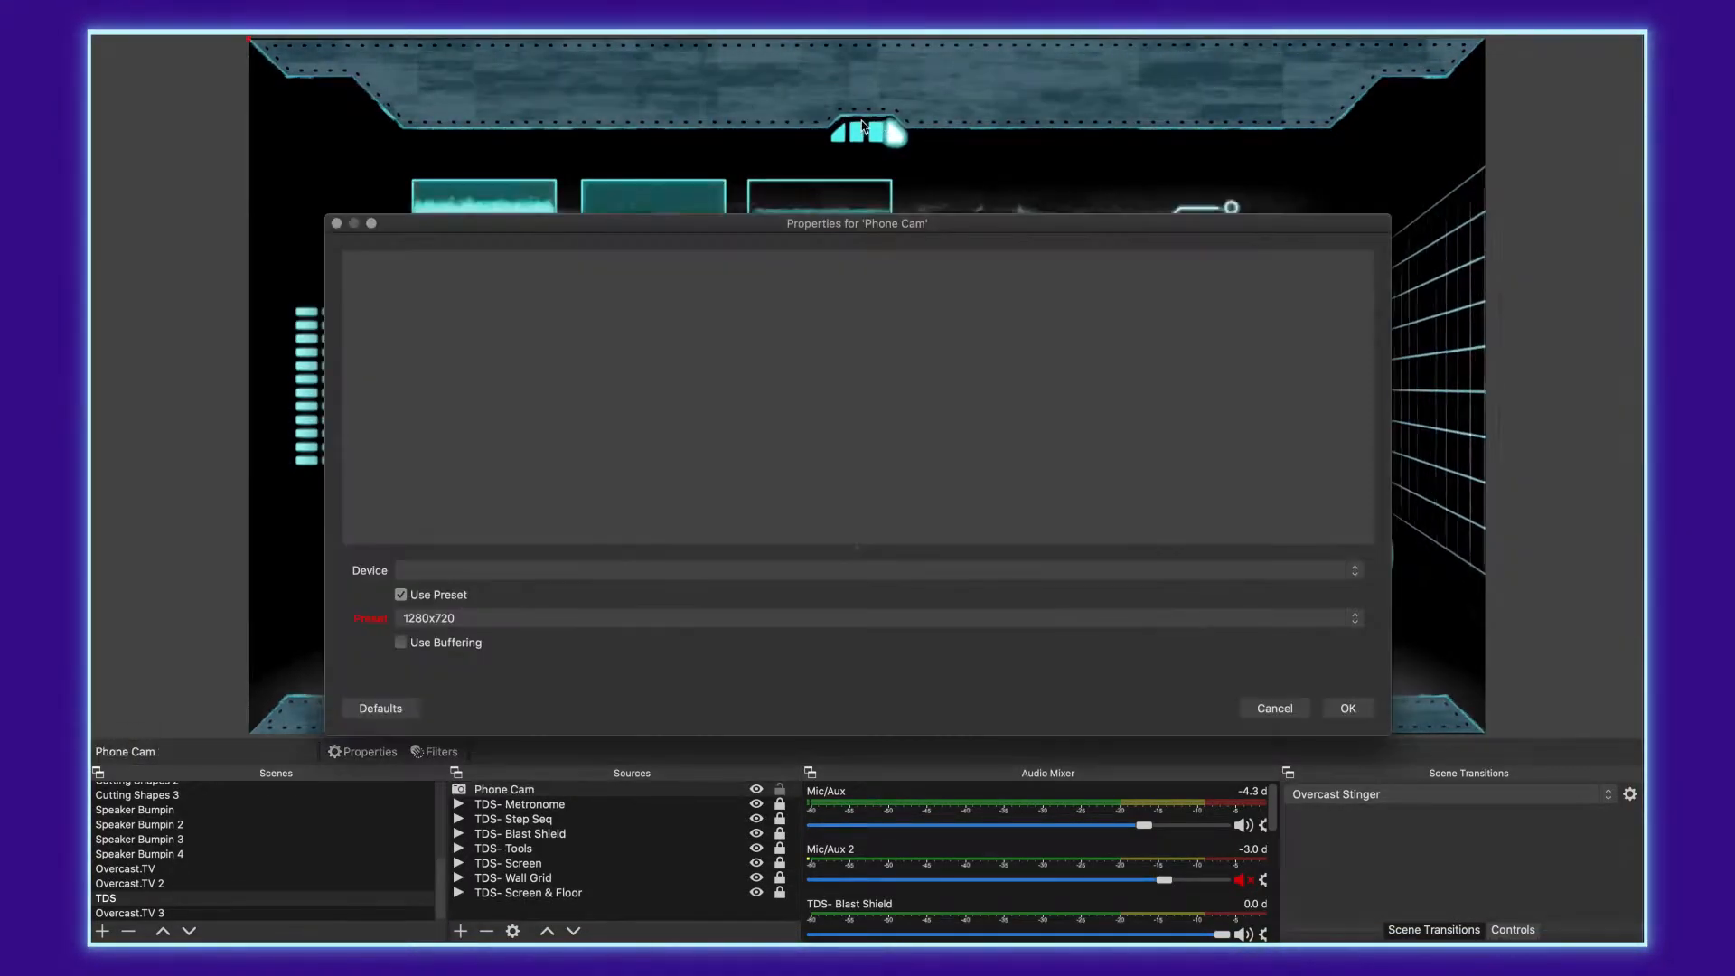
click(434, 571)
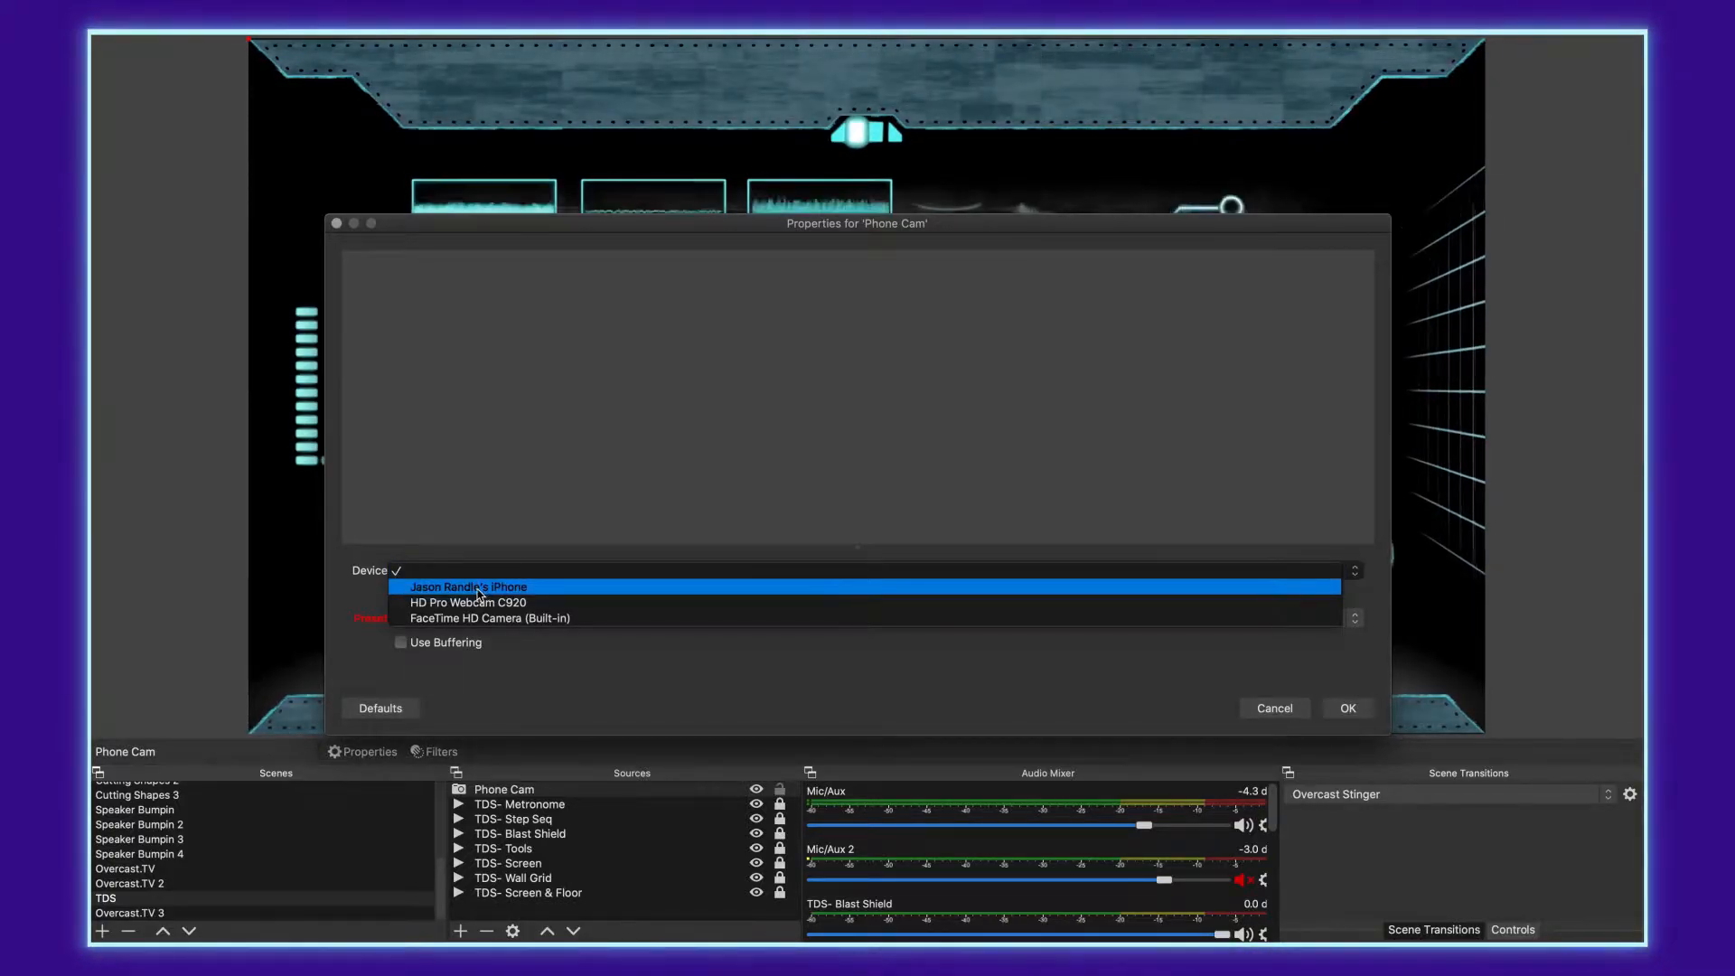
click(451, 587)
click(1350, 709)
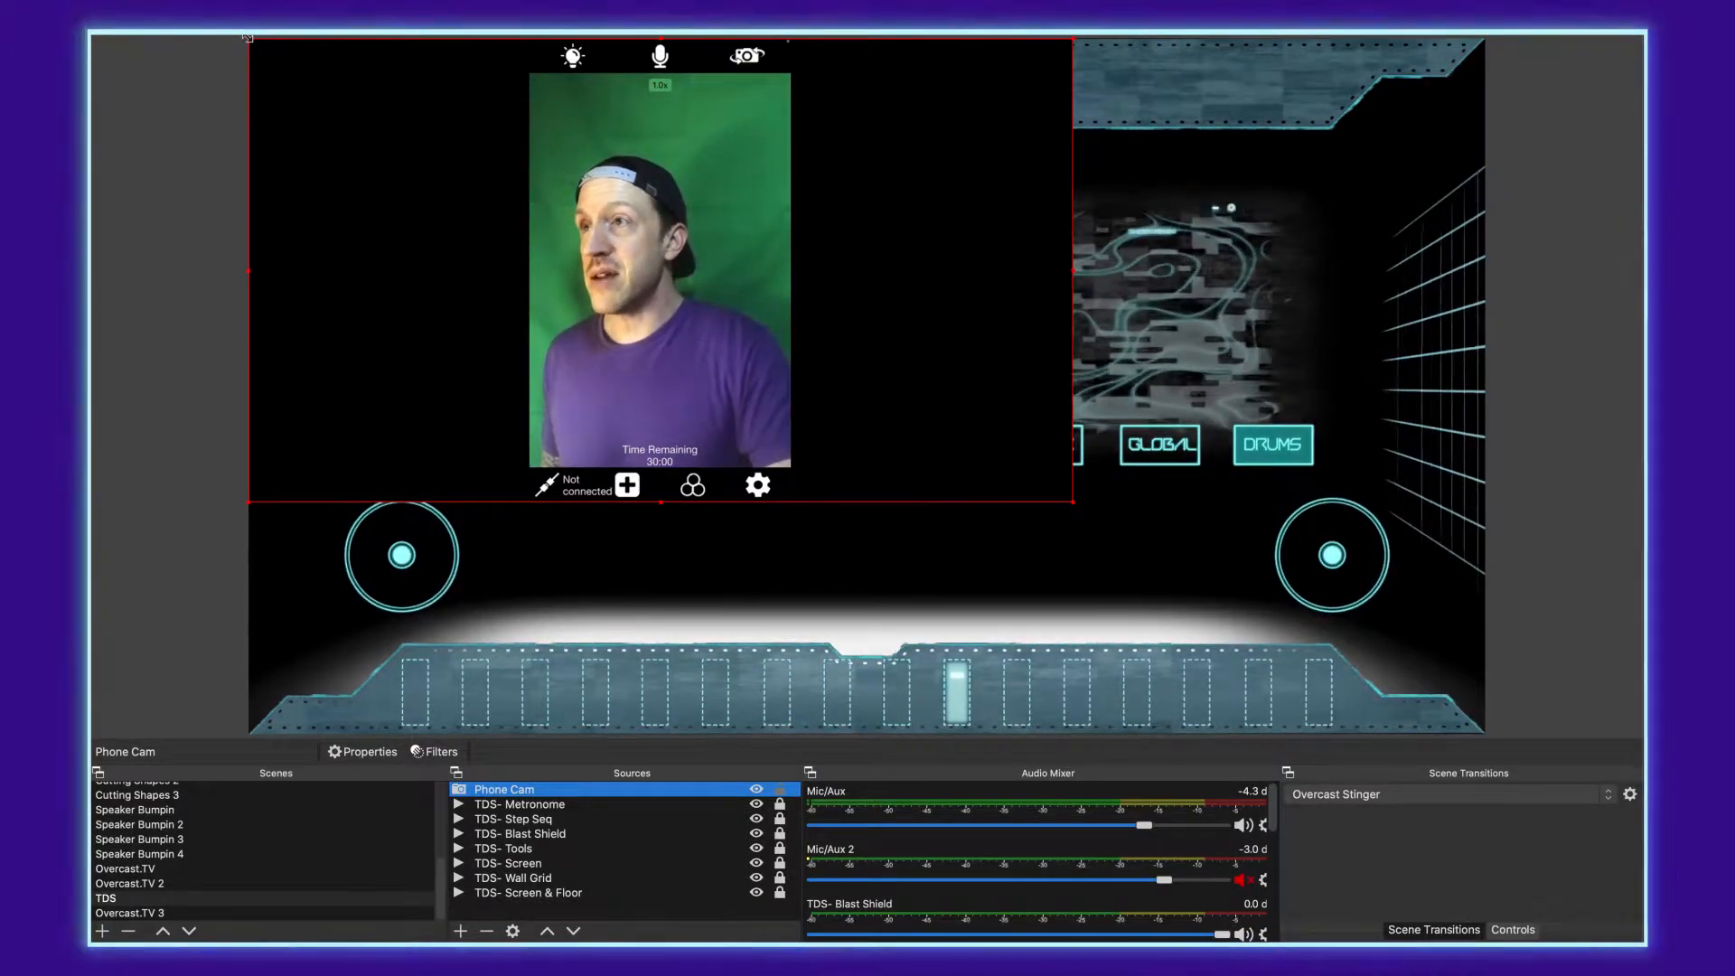
Crop the Phone Cam source to the green-screen picture, cutting off the camera app controls and black side areas
drag(246, 38, 244, 85)
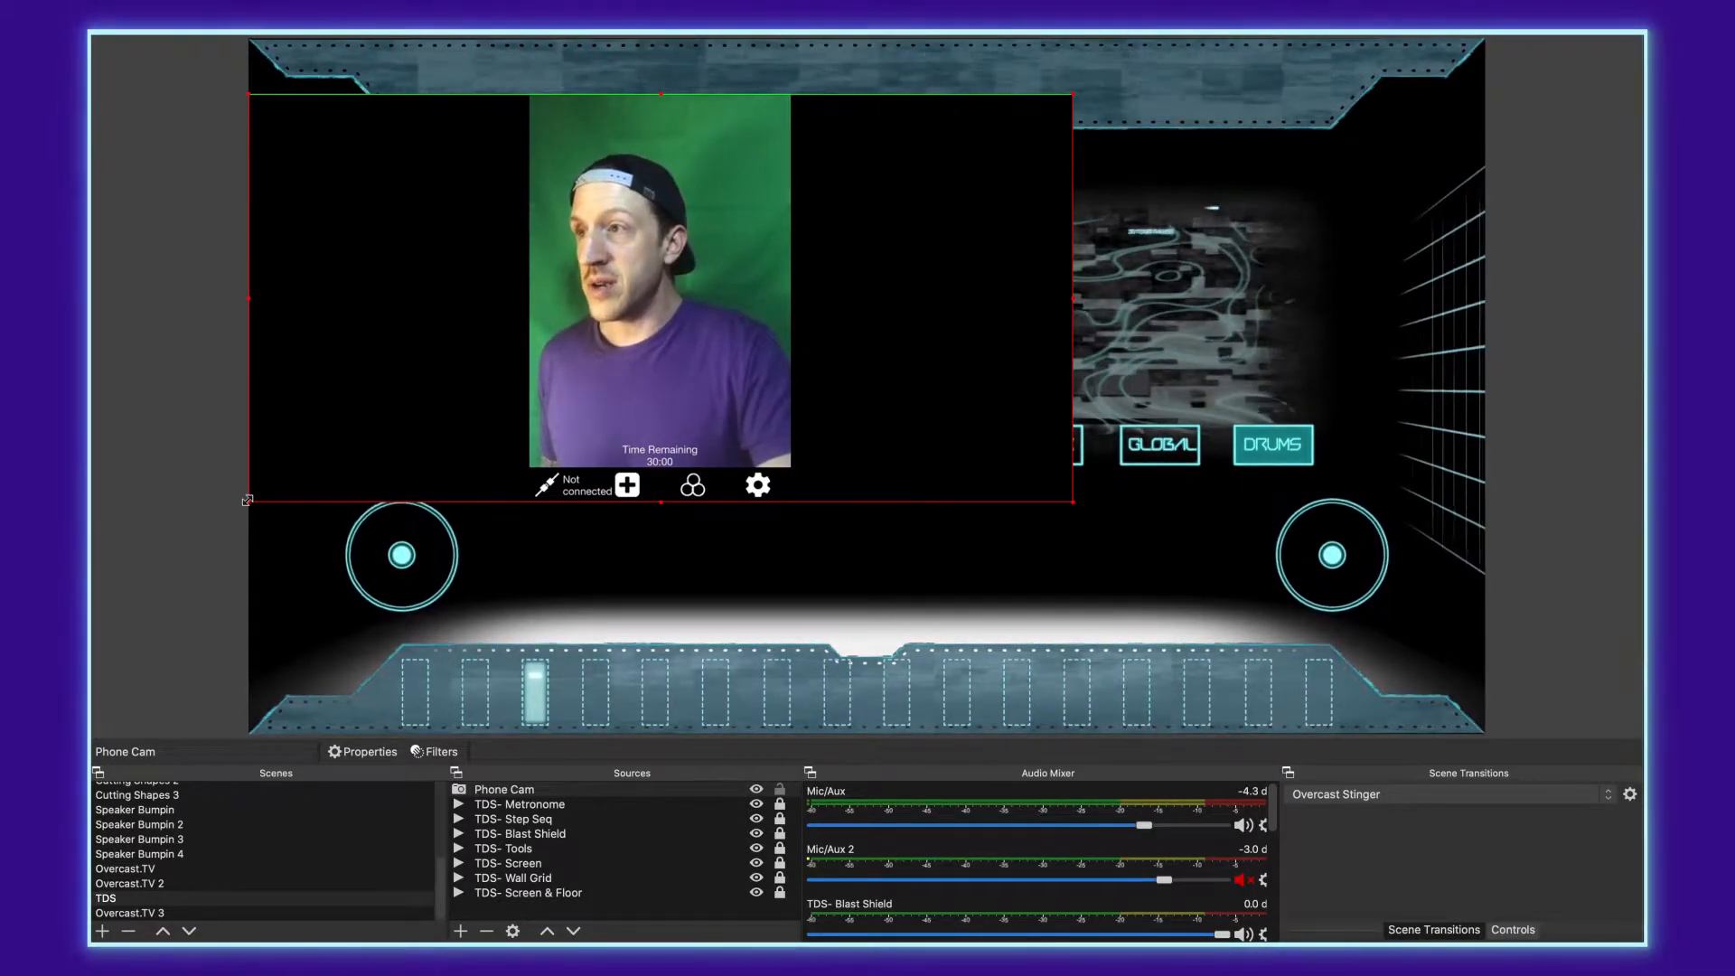
drag(247, 500, 532, 445)
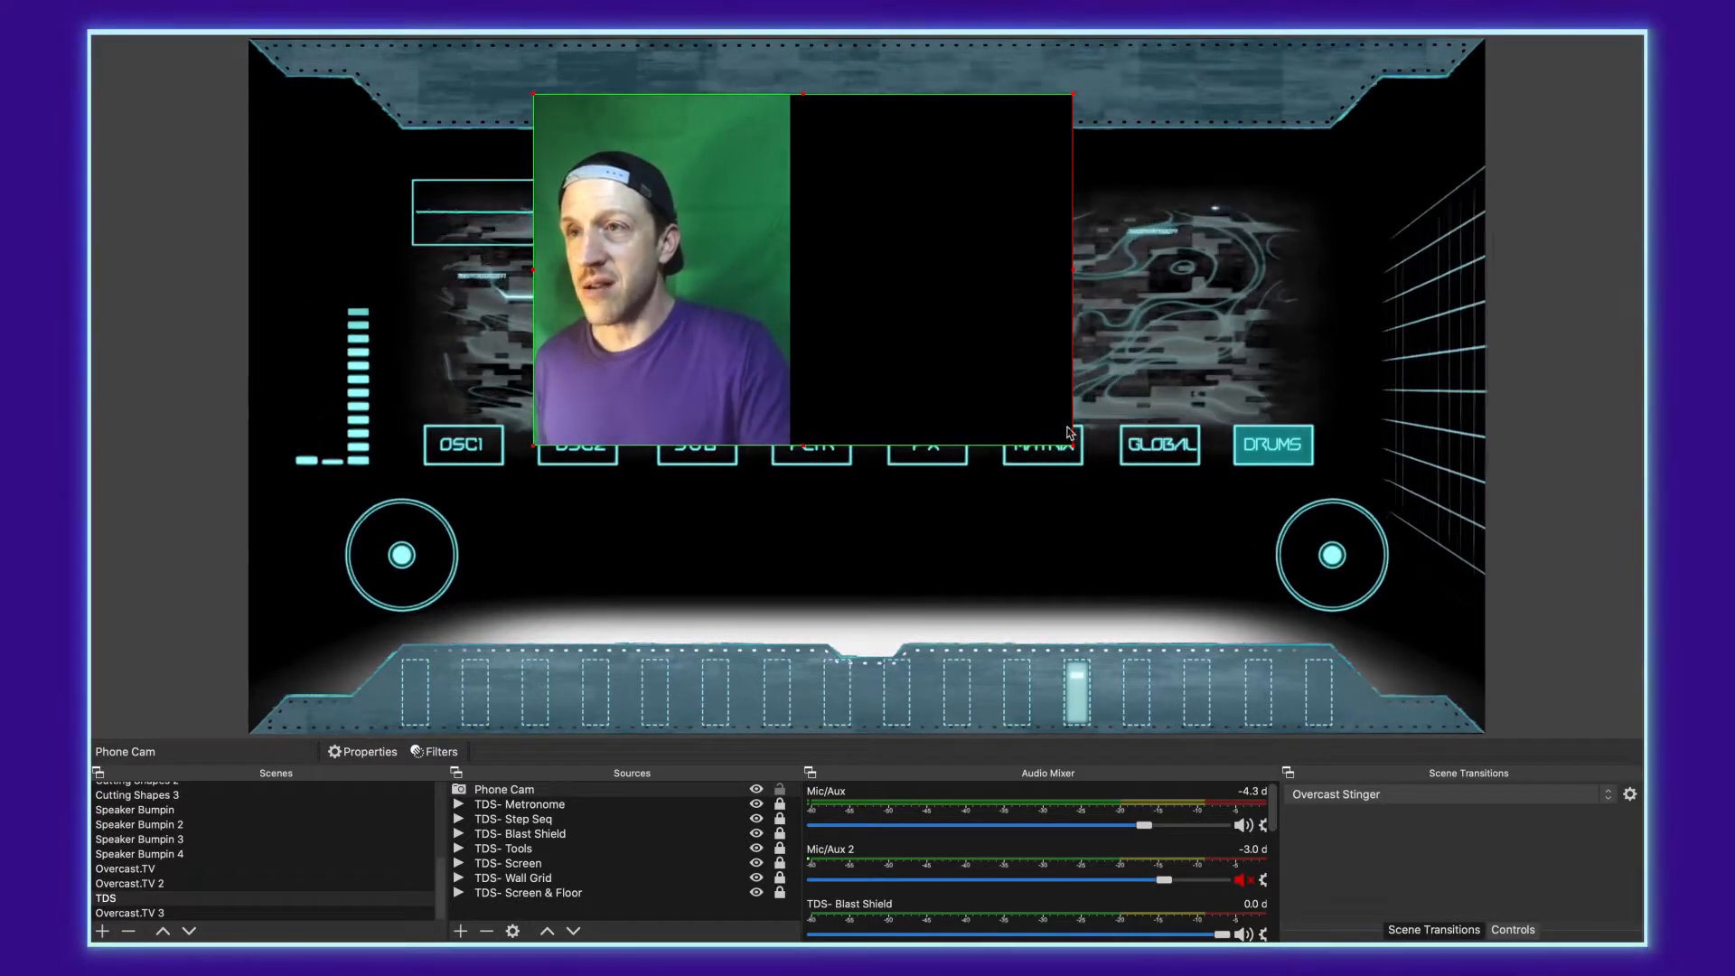
drag(1073, 444, 784, 440)
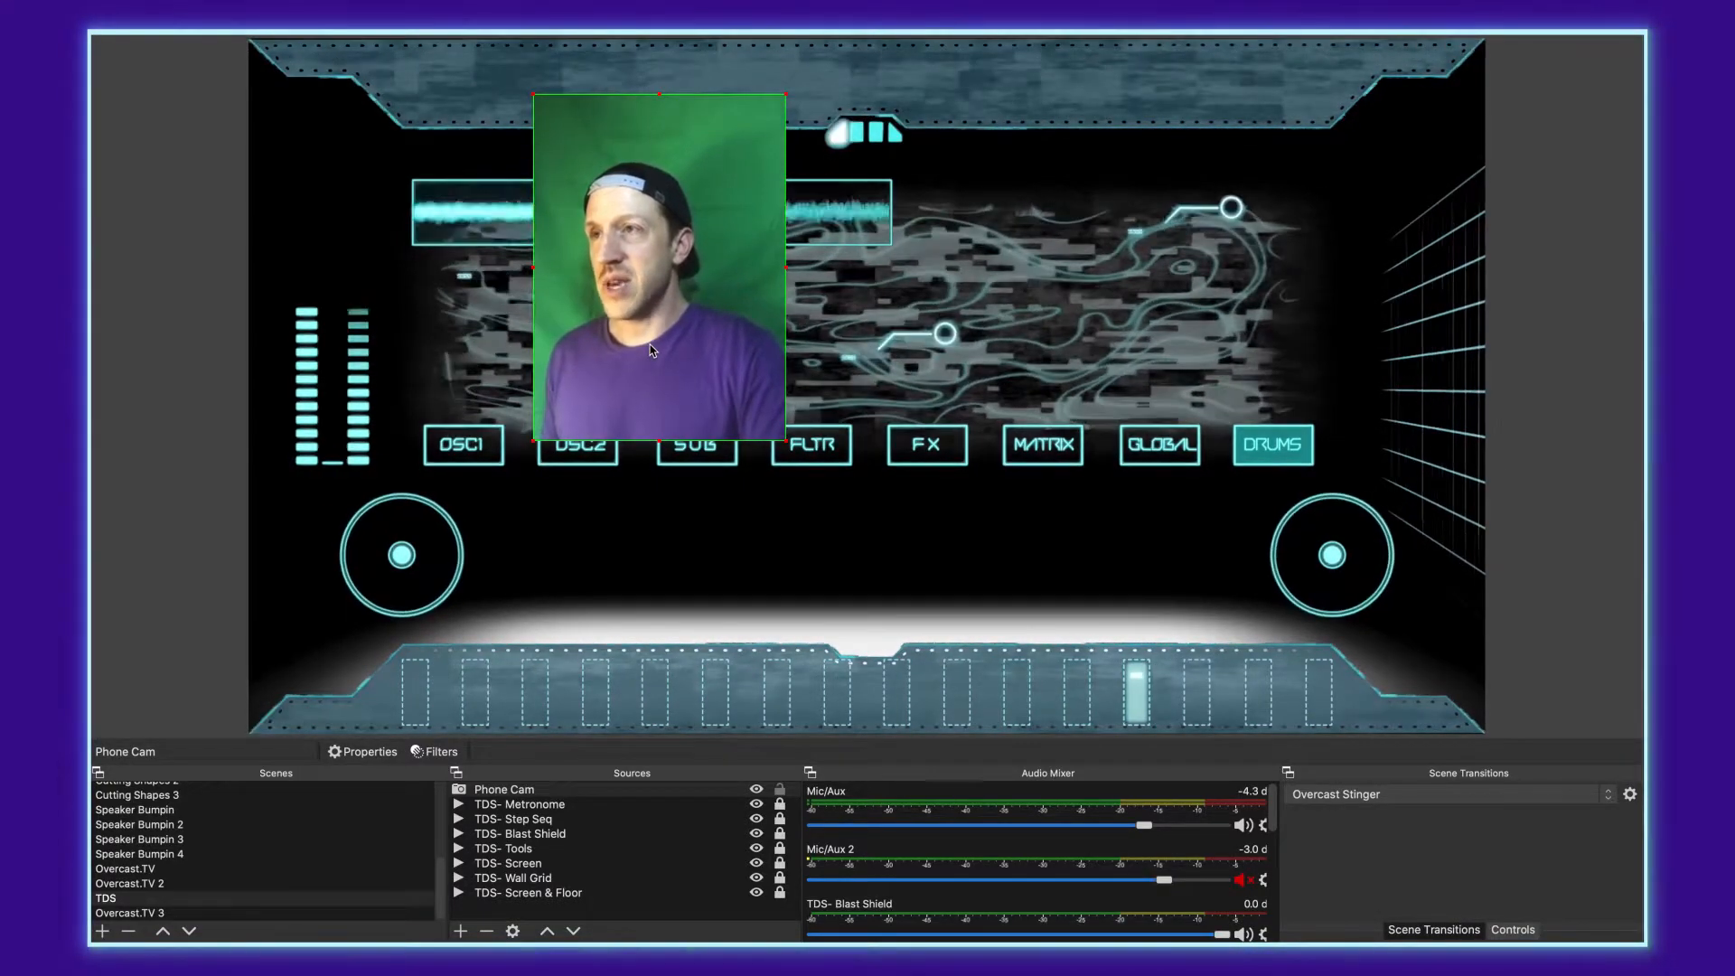
Flip the Phone Cam source horizontally
right_click(639, 352)
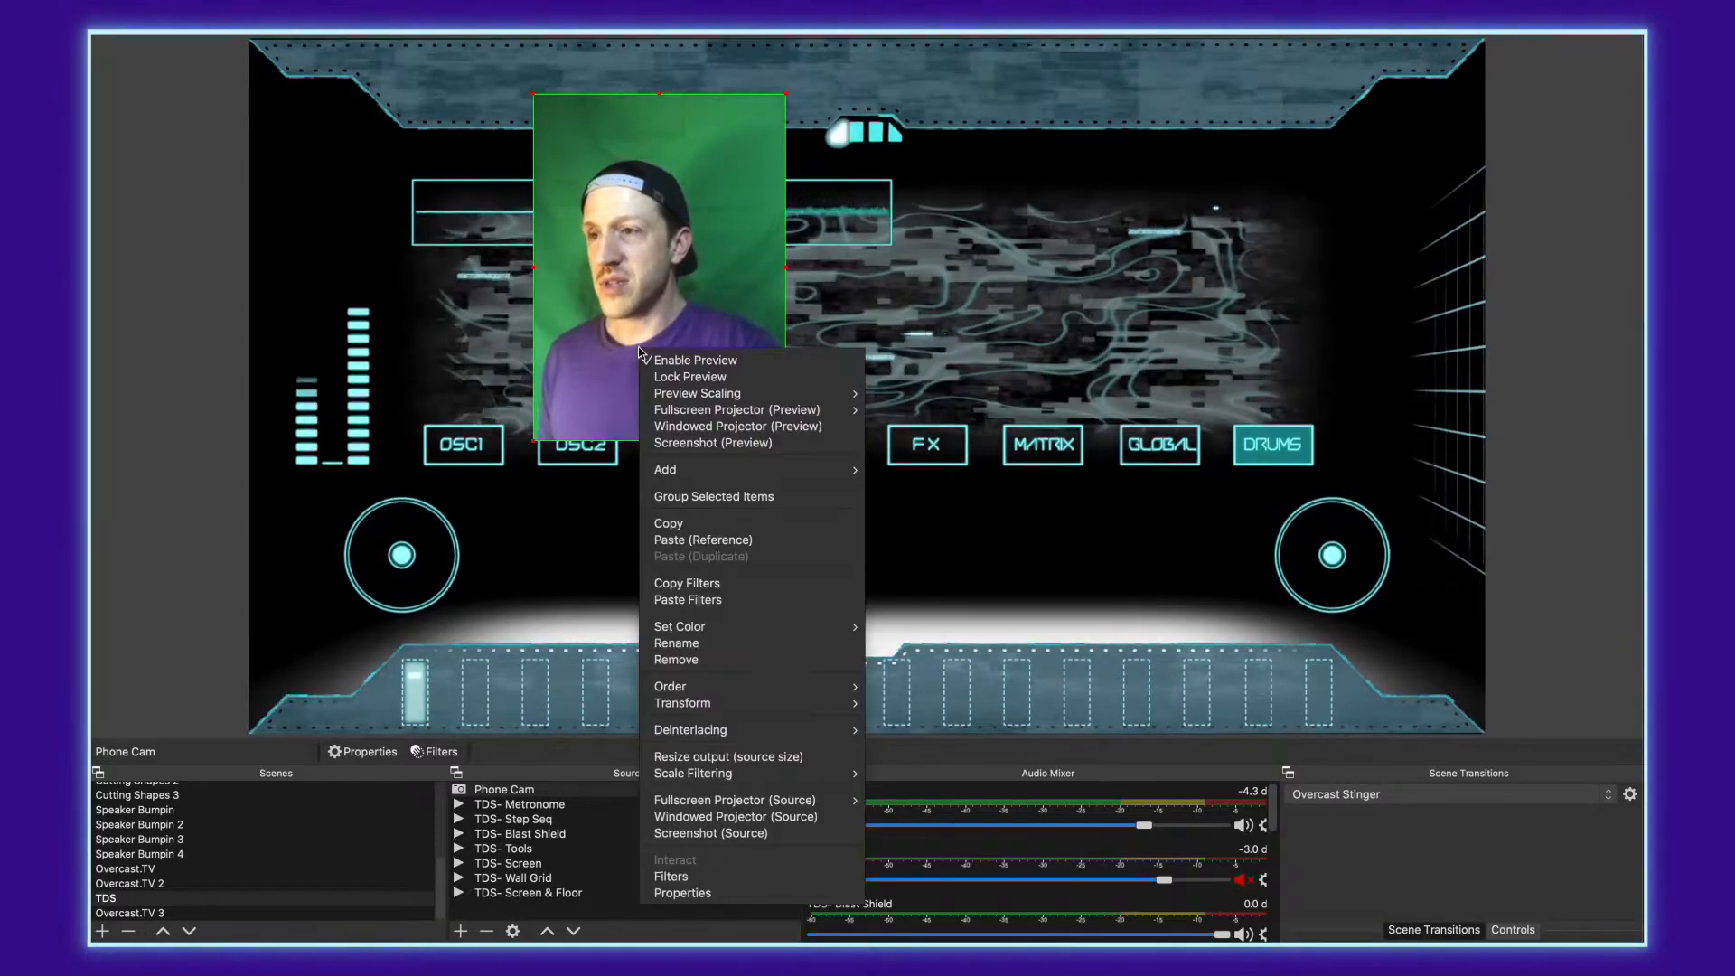
mouse_move(687, 703)
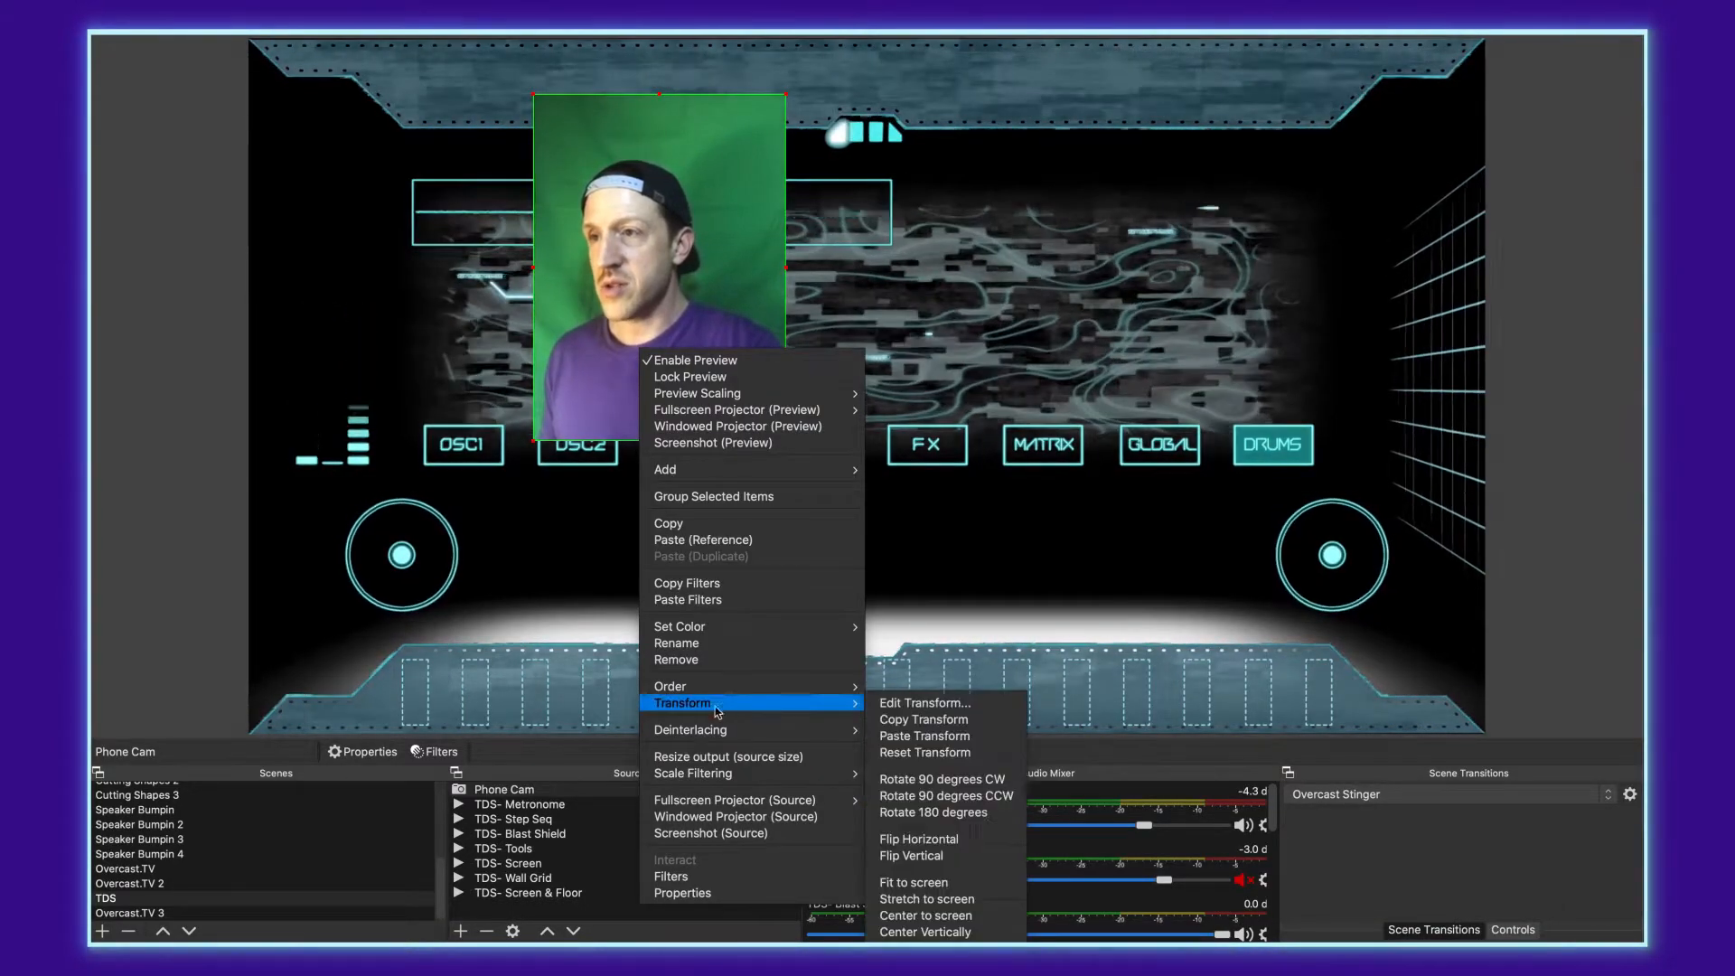
click(921, 840)
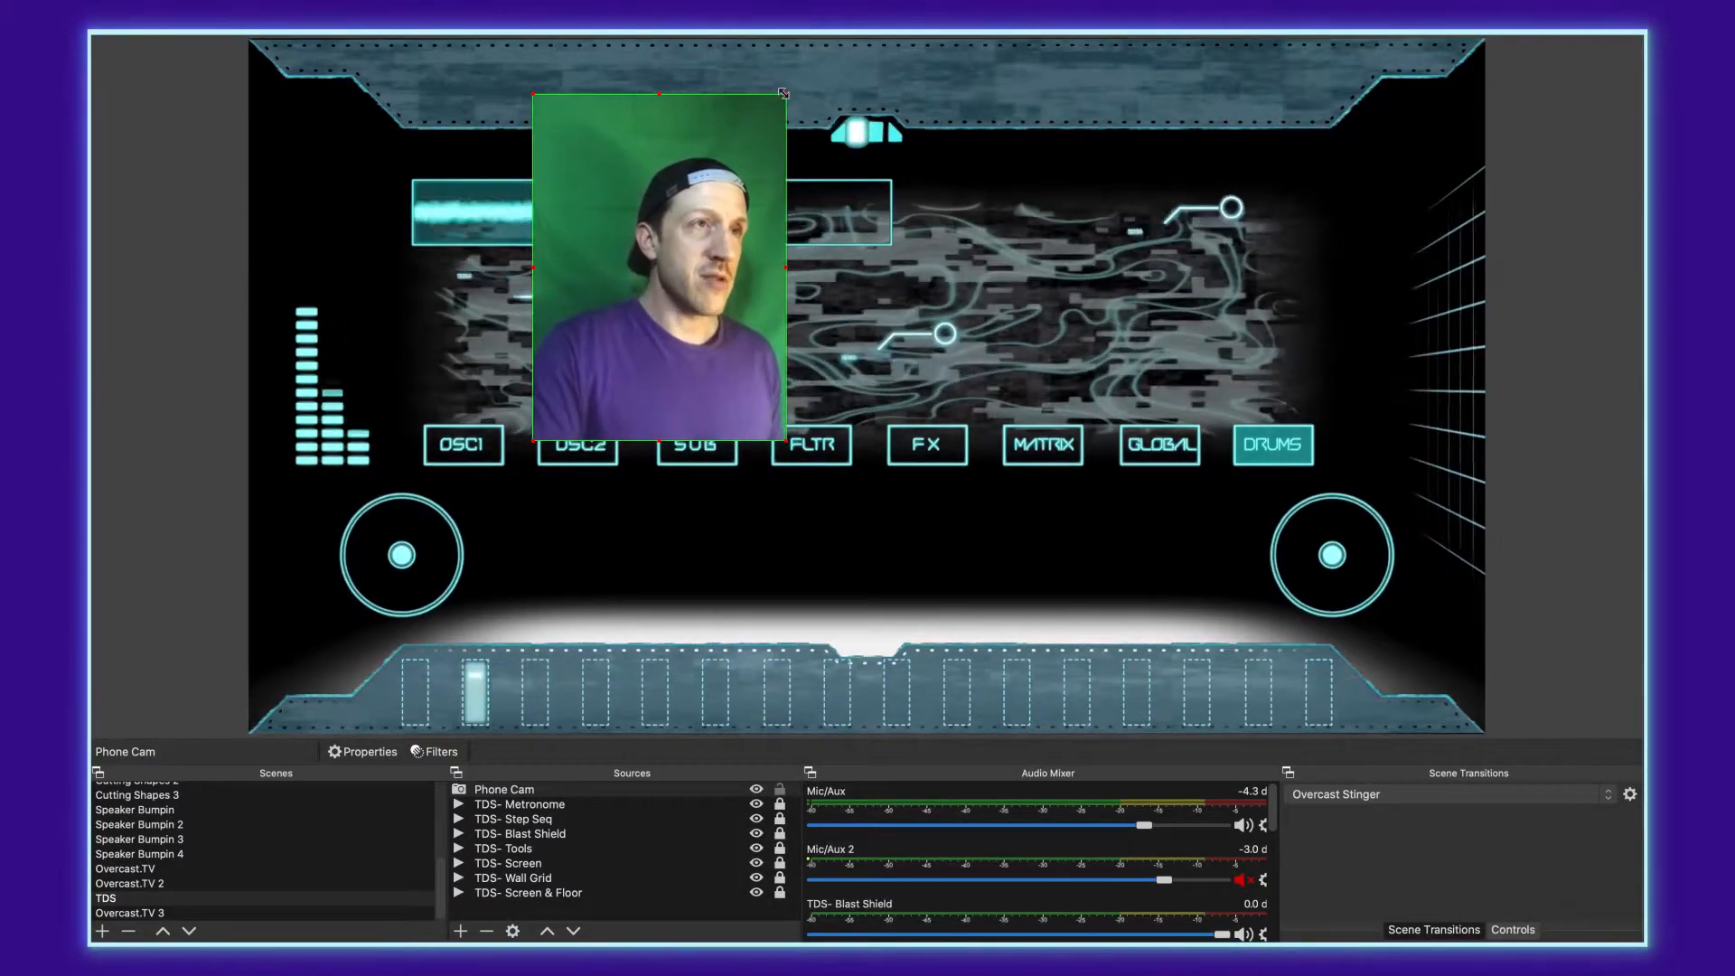
Shrink Phone Cam to about half size, place it between the first waveform box and OSC1, and lock it
drag(781, 90, 558, 265)
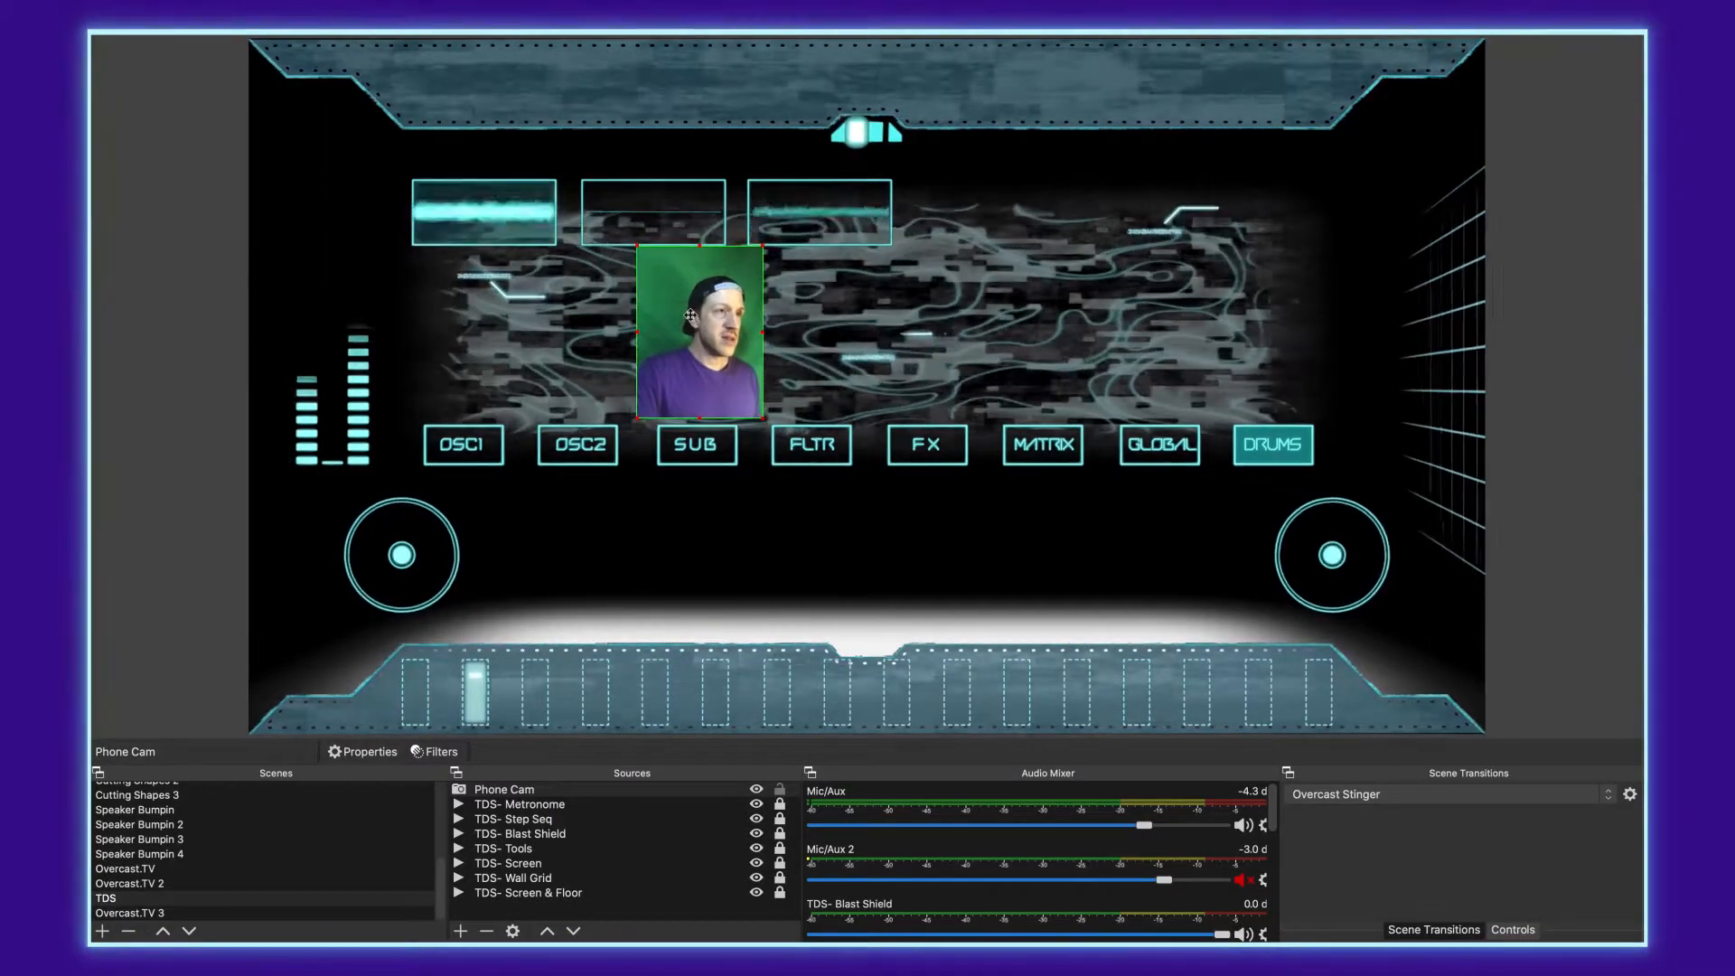
drag(501, 306, 467, 319)
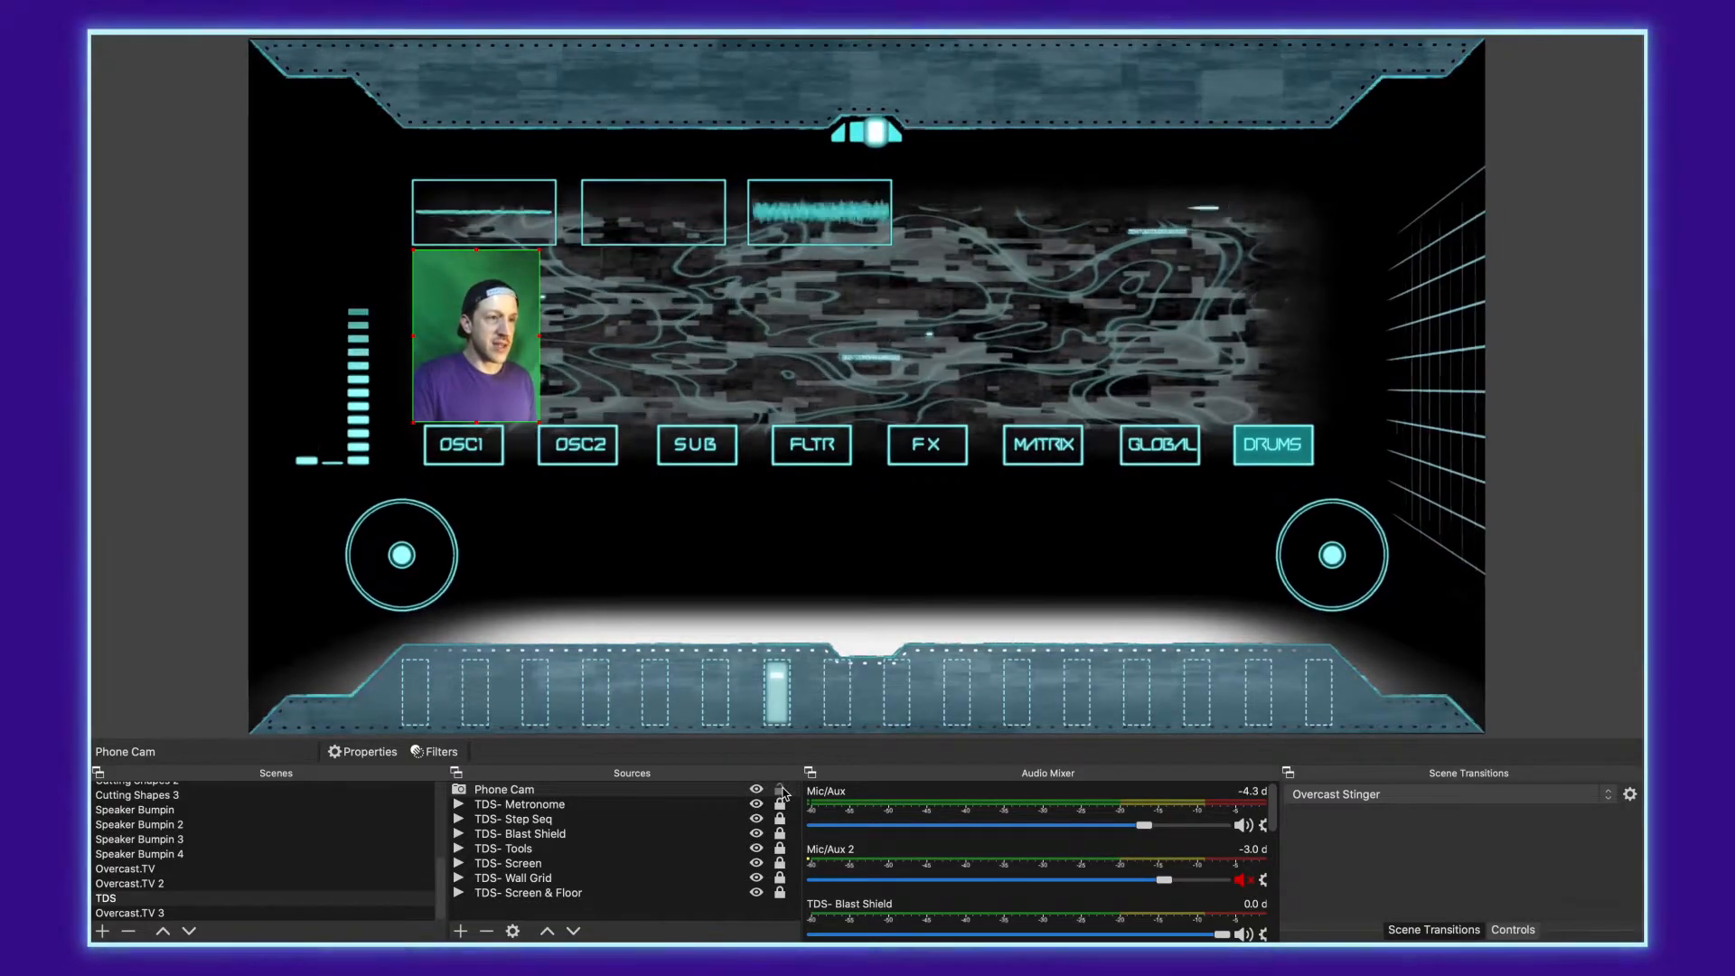
click(781, 791)
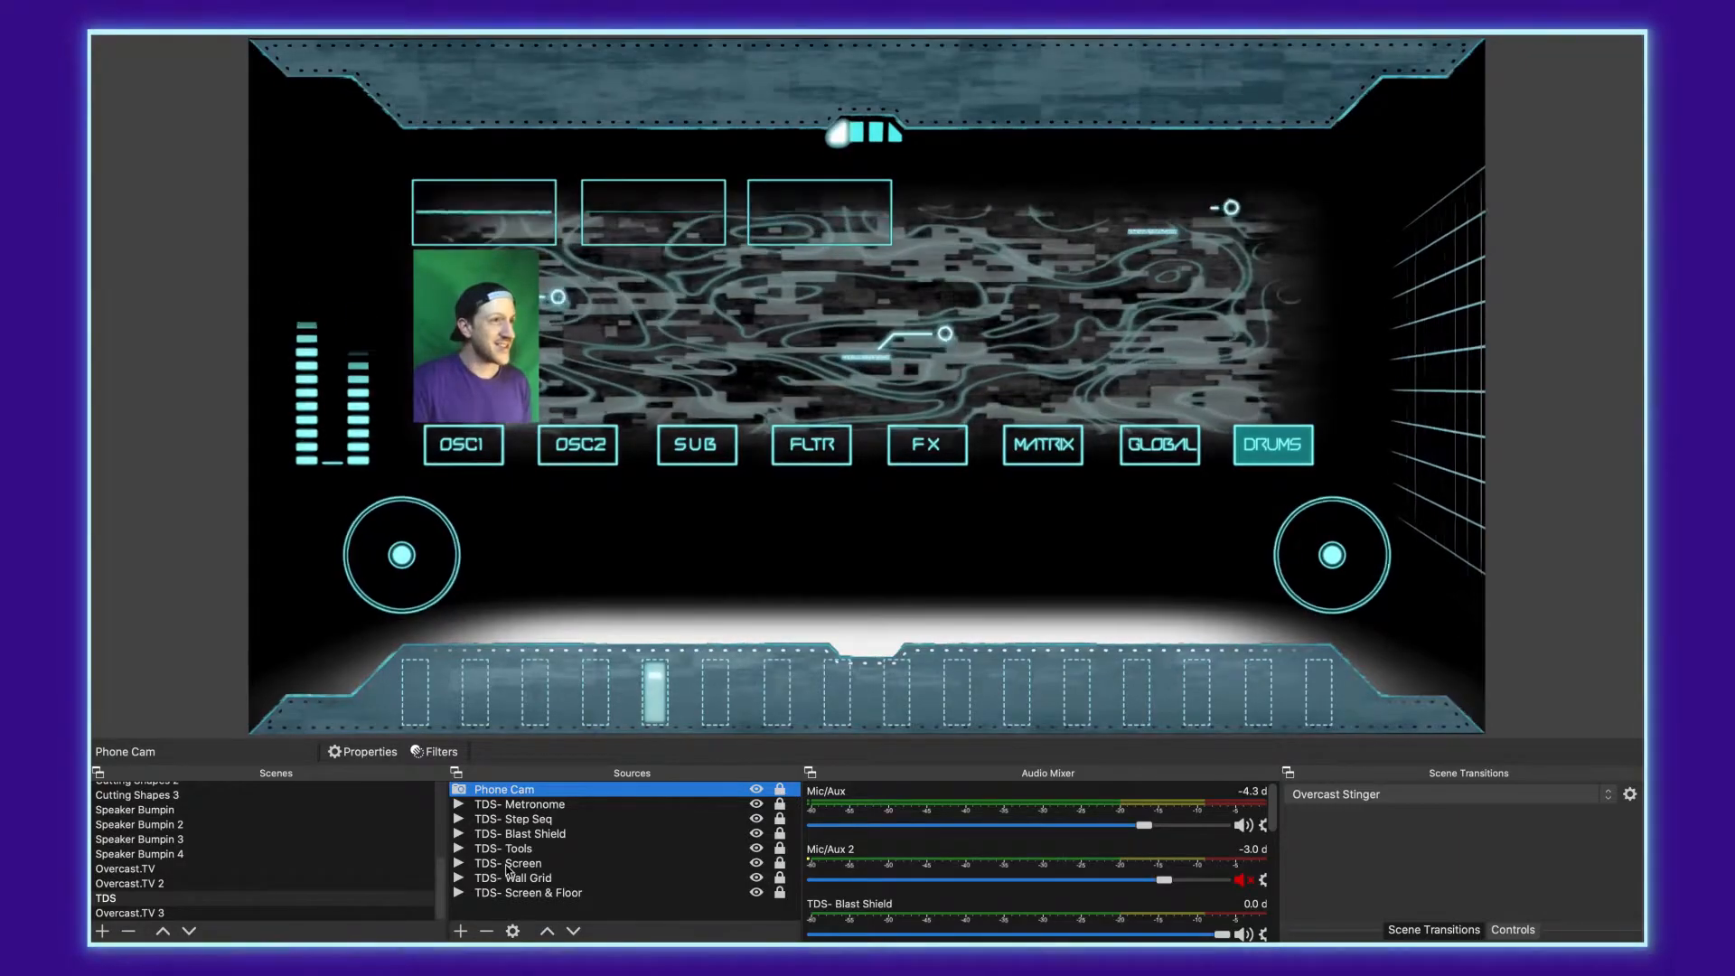
Add a new video capture device source named Logitech Cam that uses the HD Pro Webcam C920
click(468, 937)
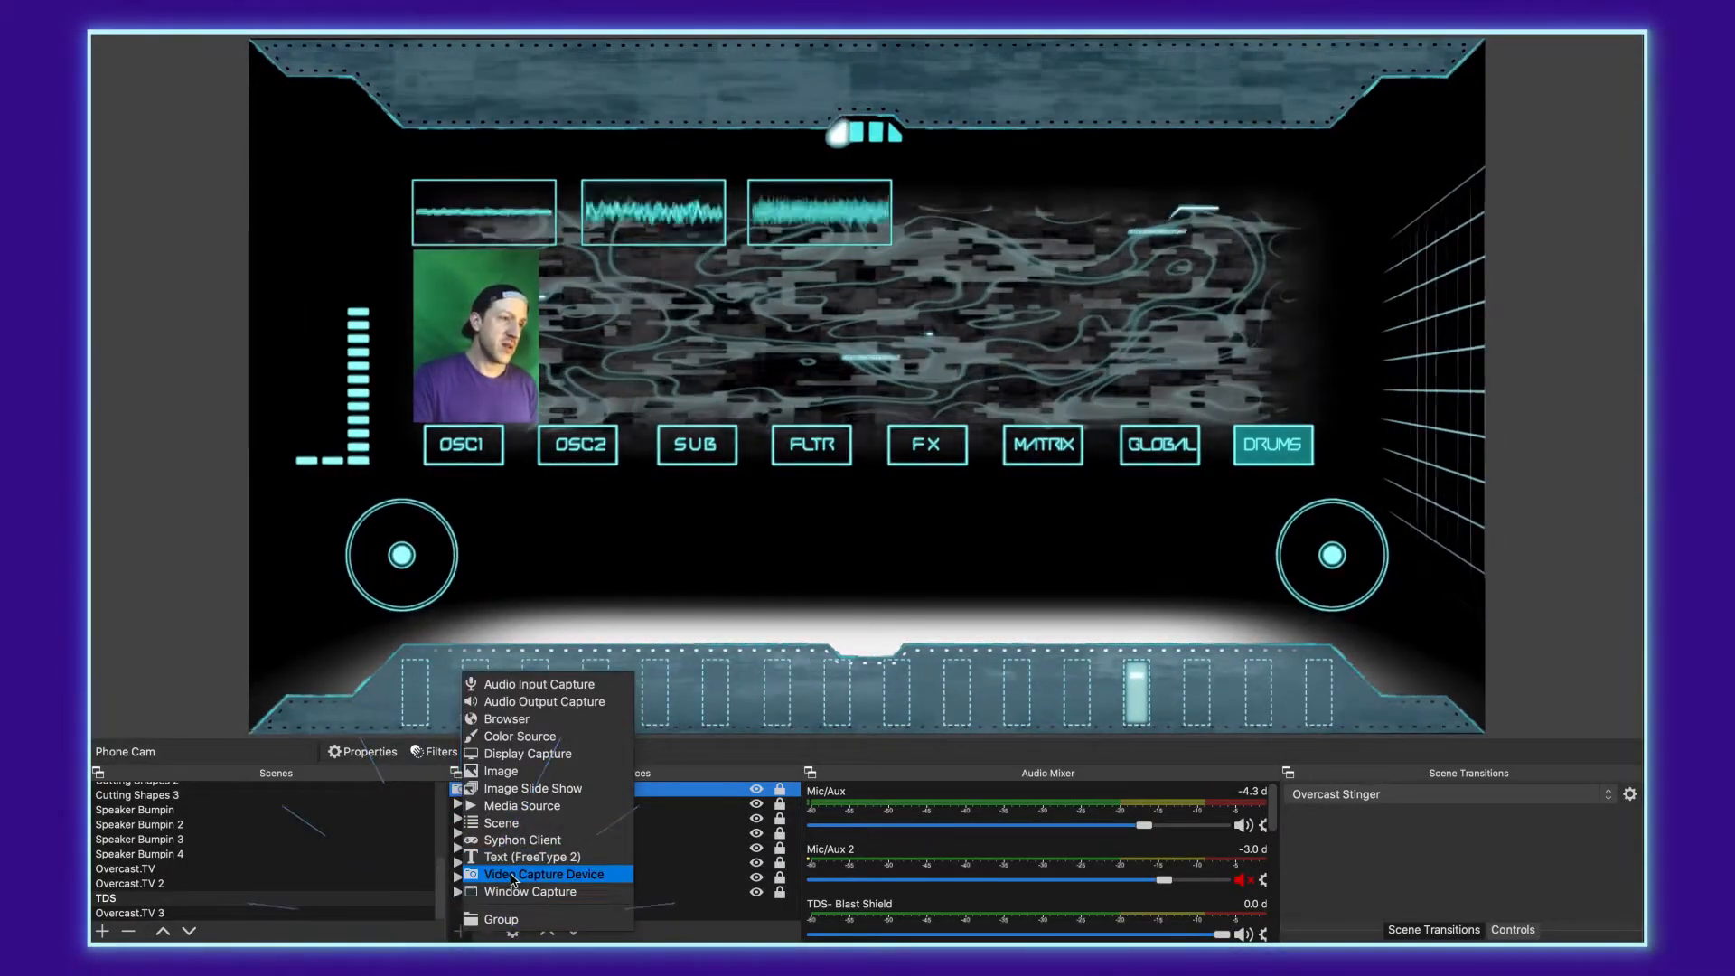
click(522, 874)
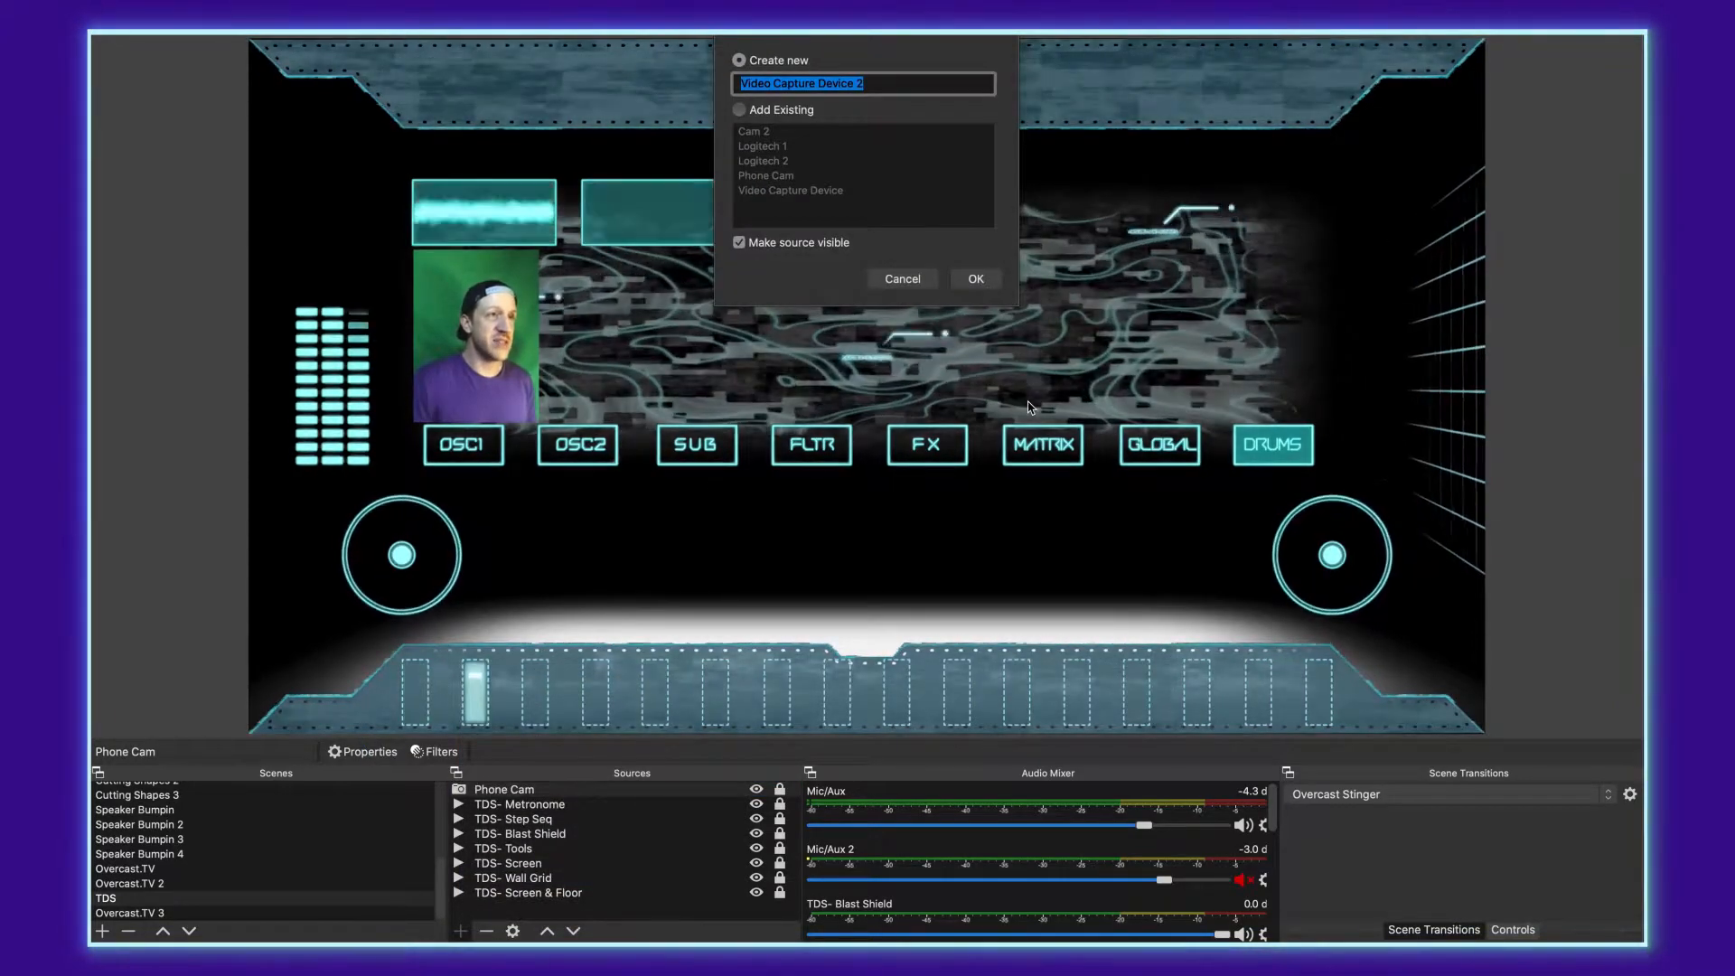
text(Logitech Cam)
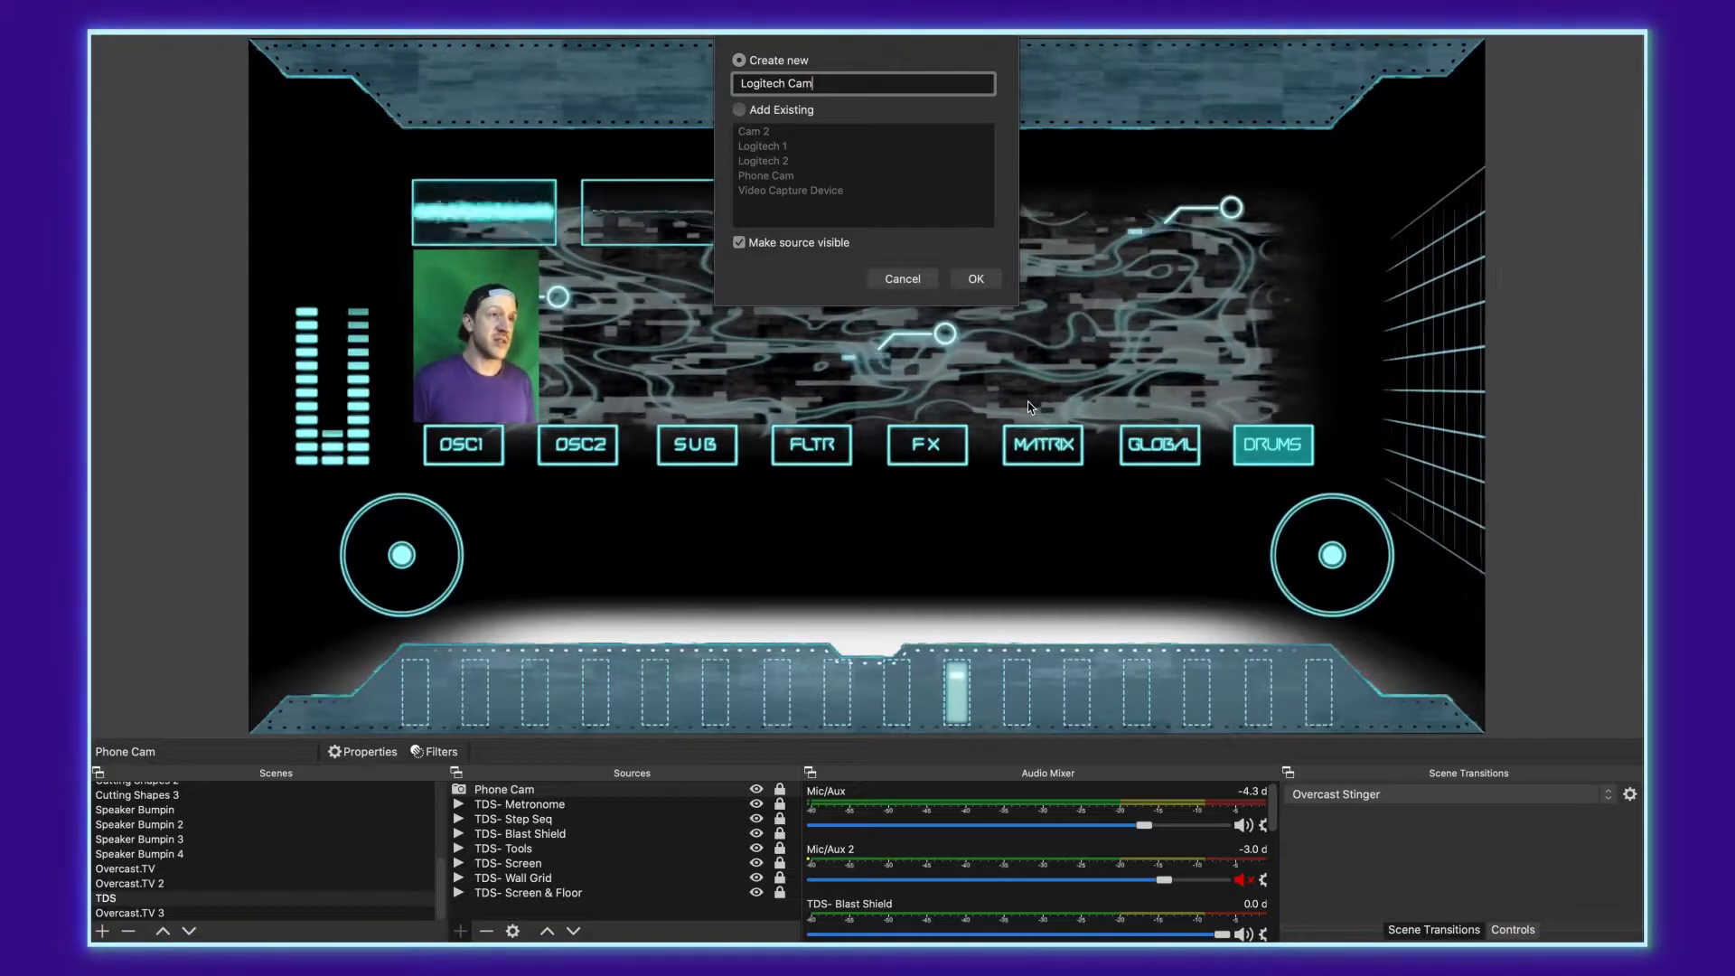
key(Return)
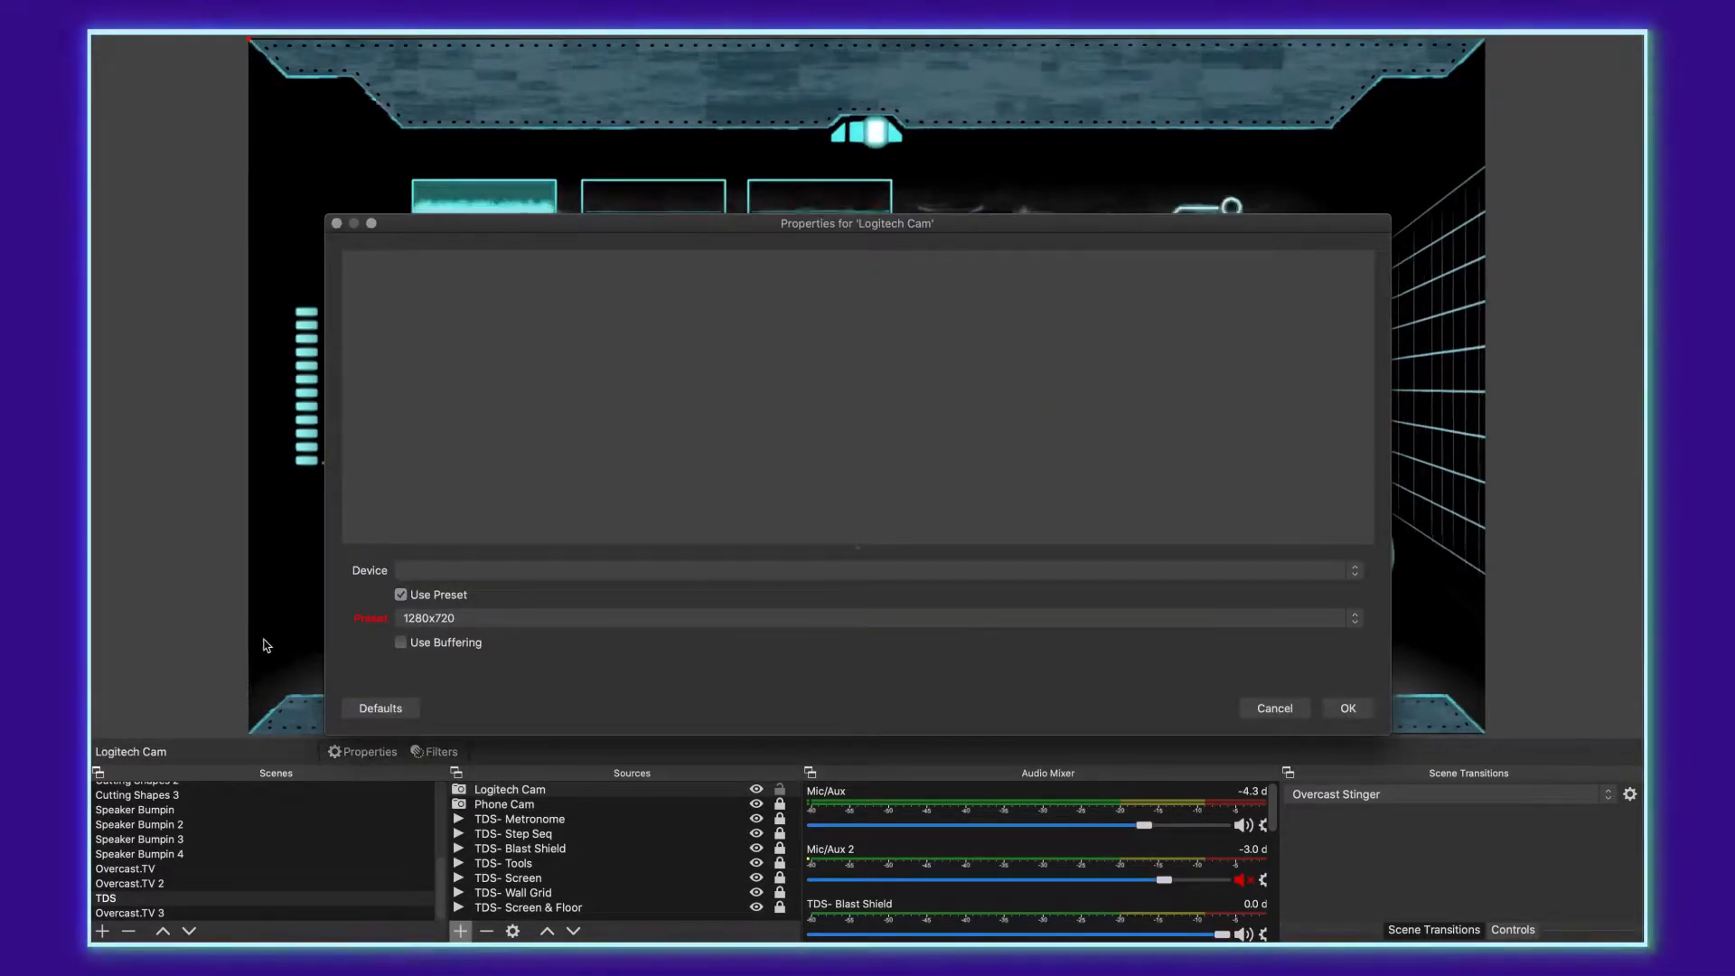
click(499, 572)
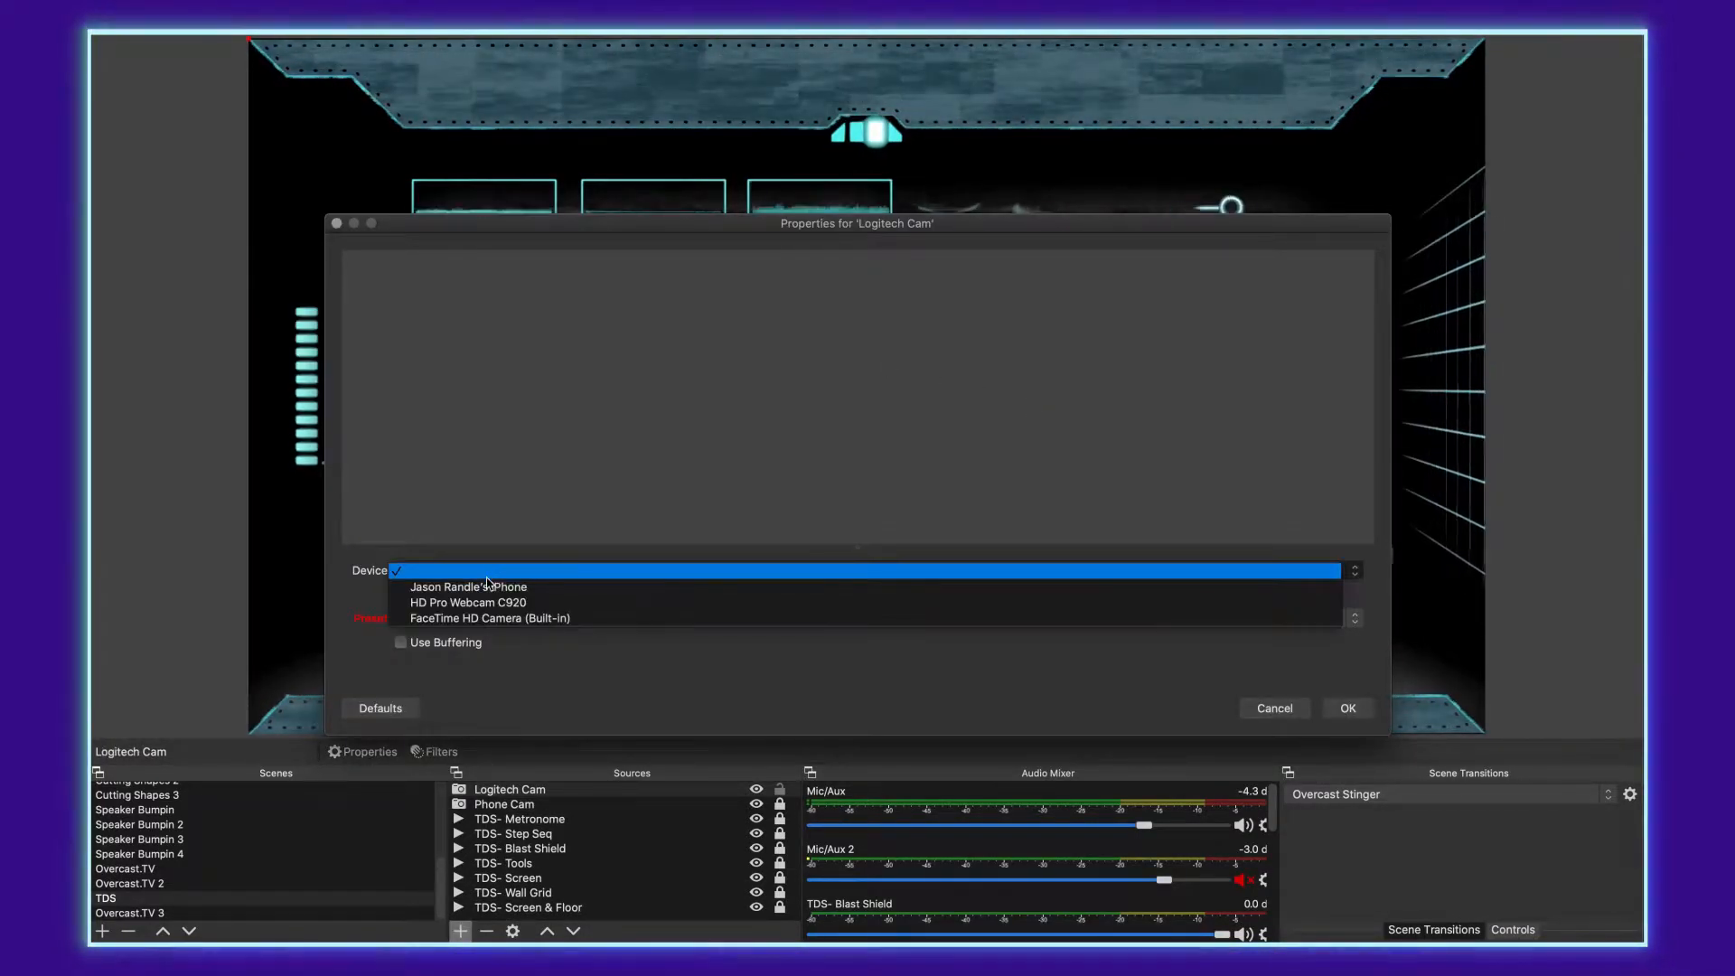
click(442, 604)
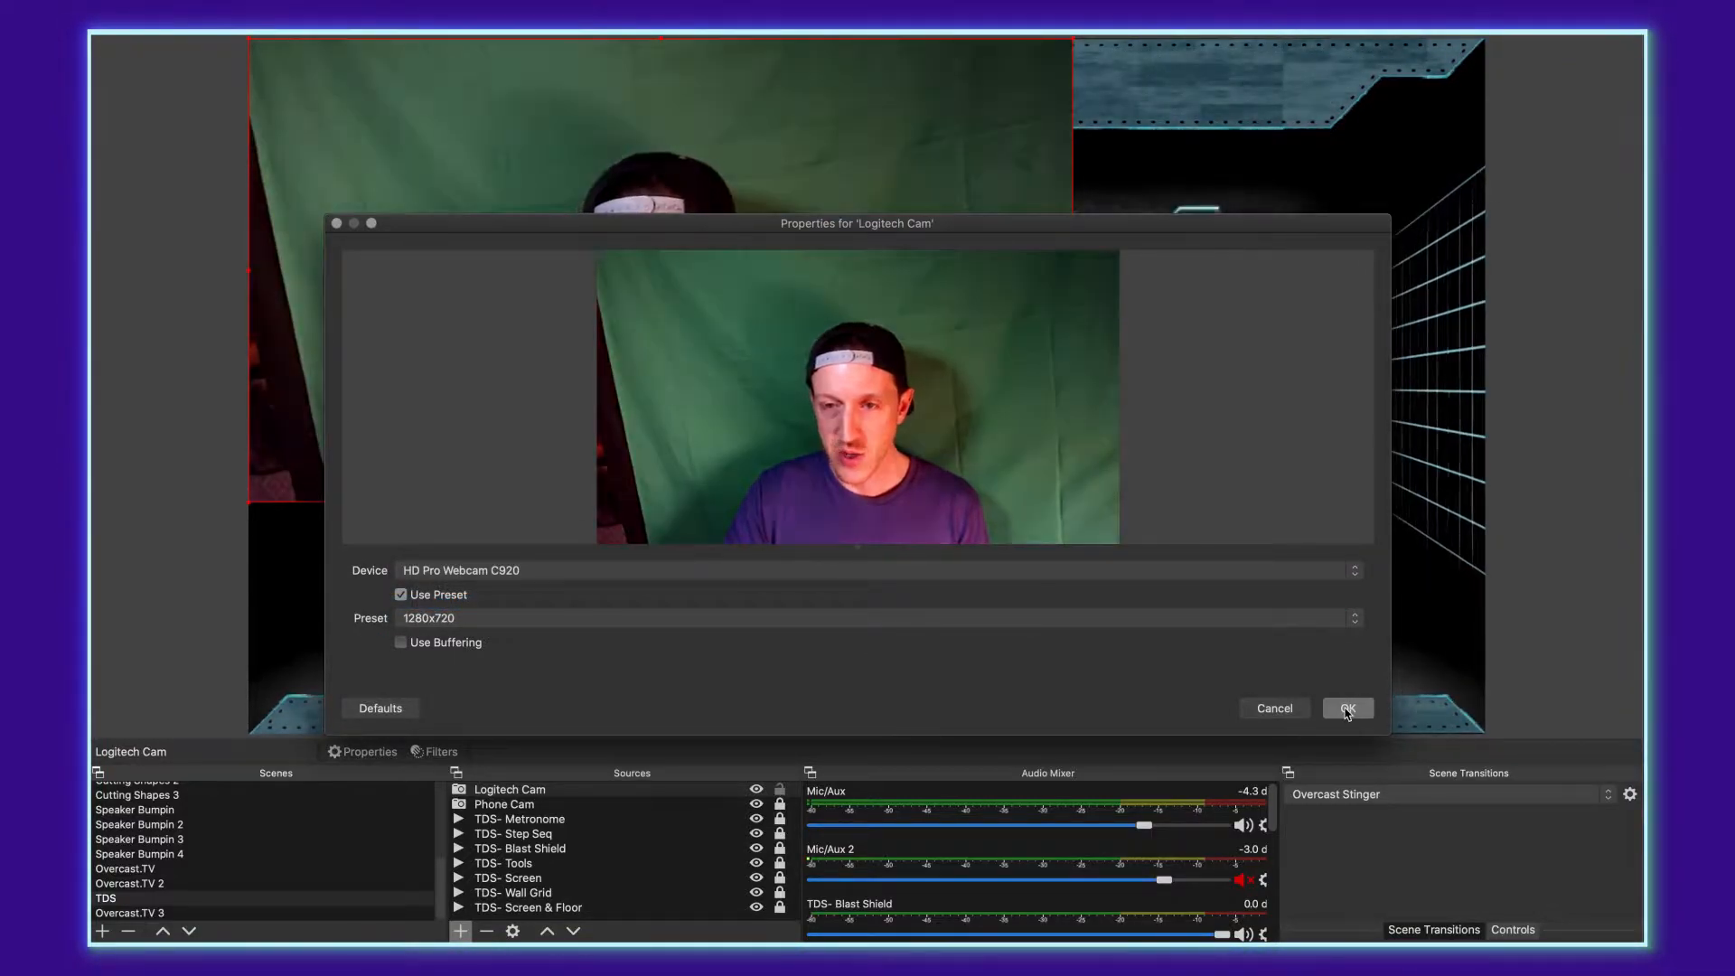
click(1347, 710)
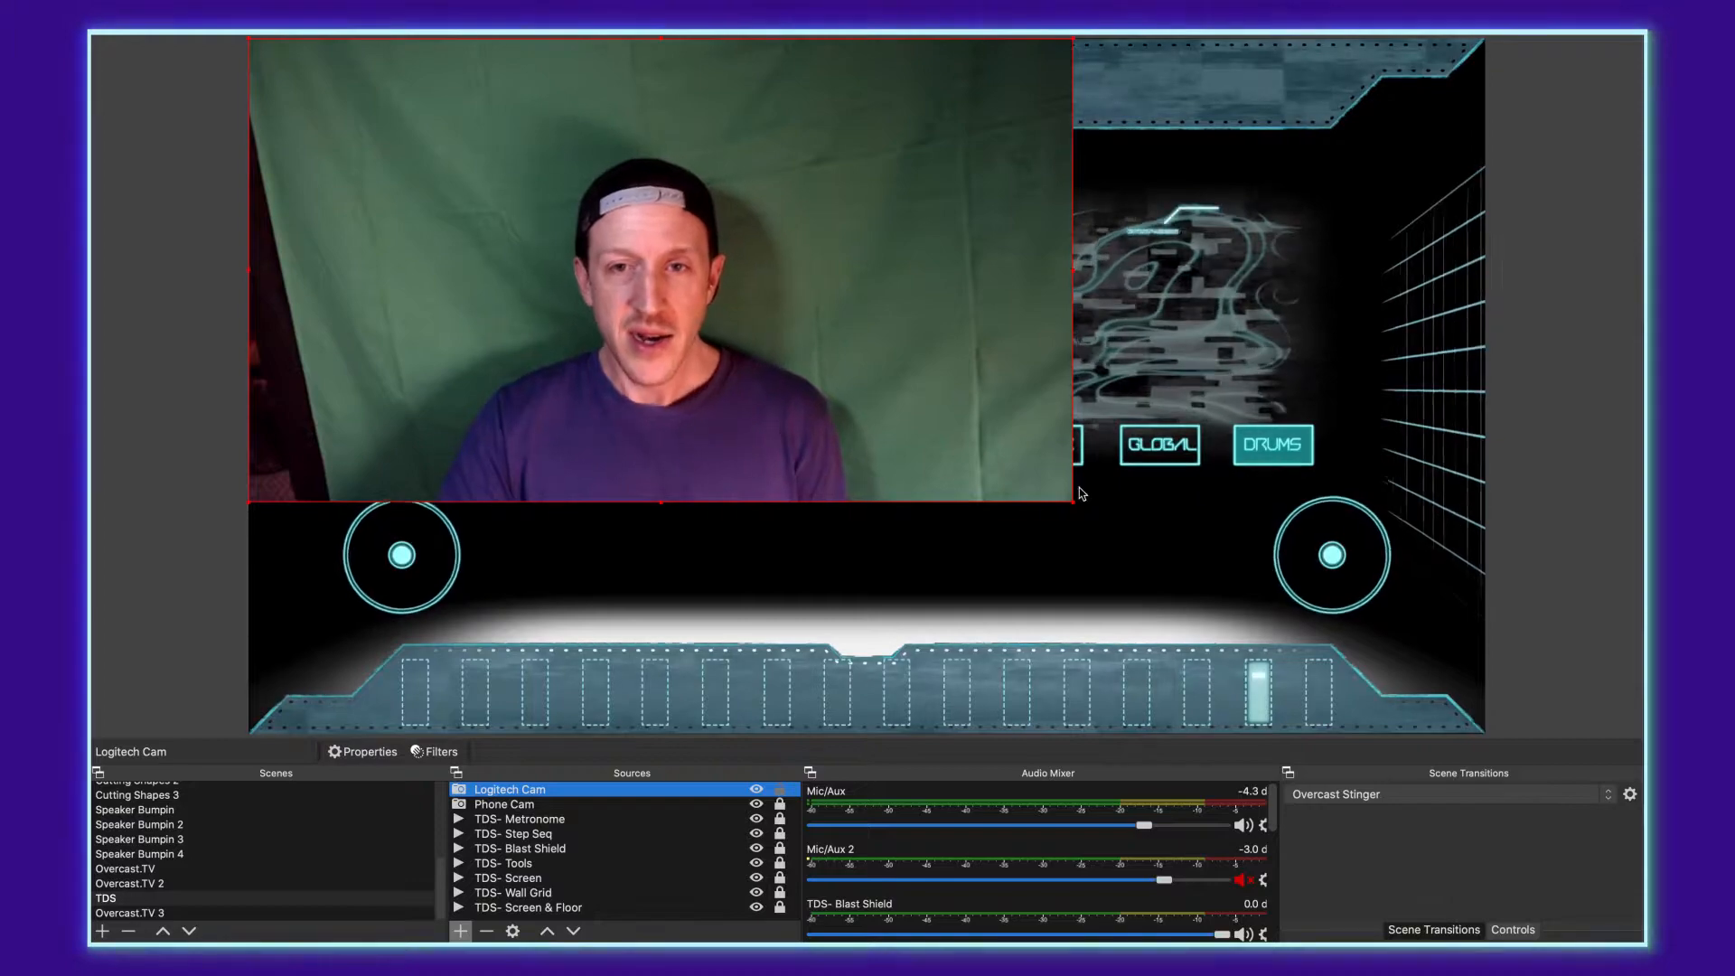
Scale the Logitech Cam source to fill the canvas and crop both of its sides to leave only the green backdrop
drag(1073, 502, 1484, 641)
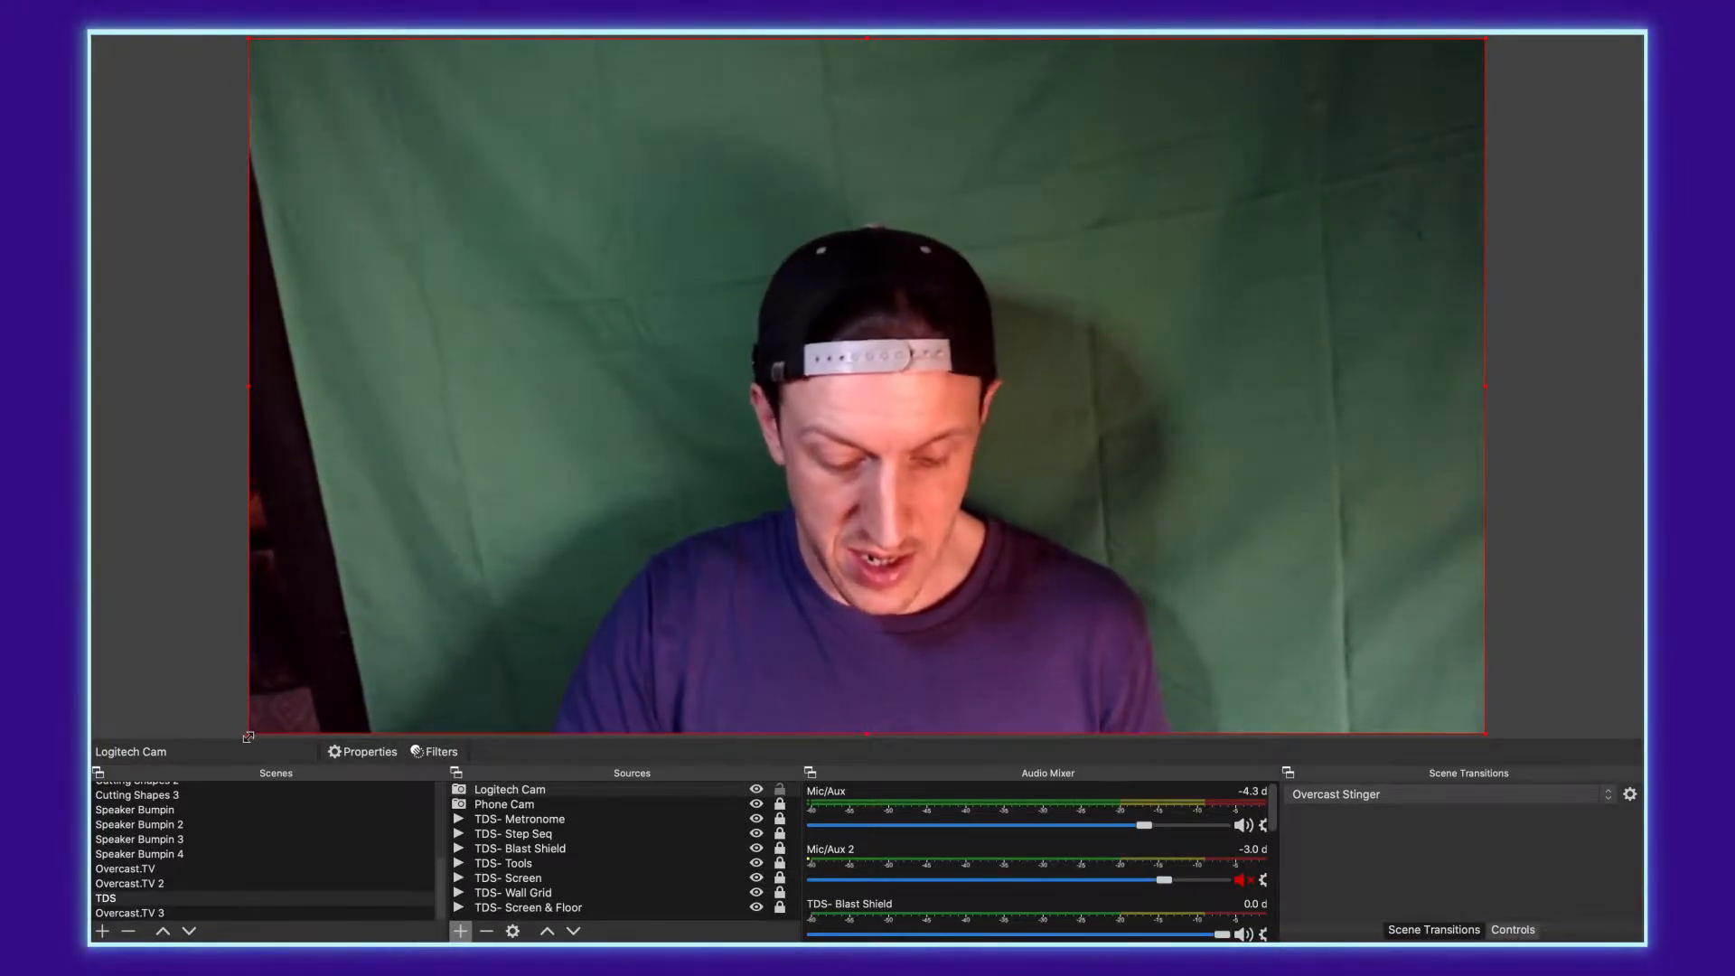
drag(268, 736, 375, 736)
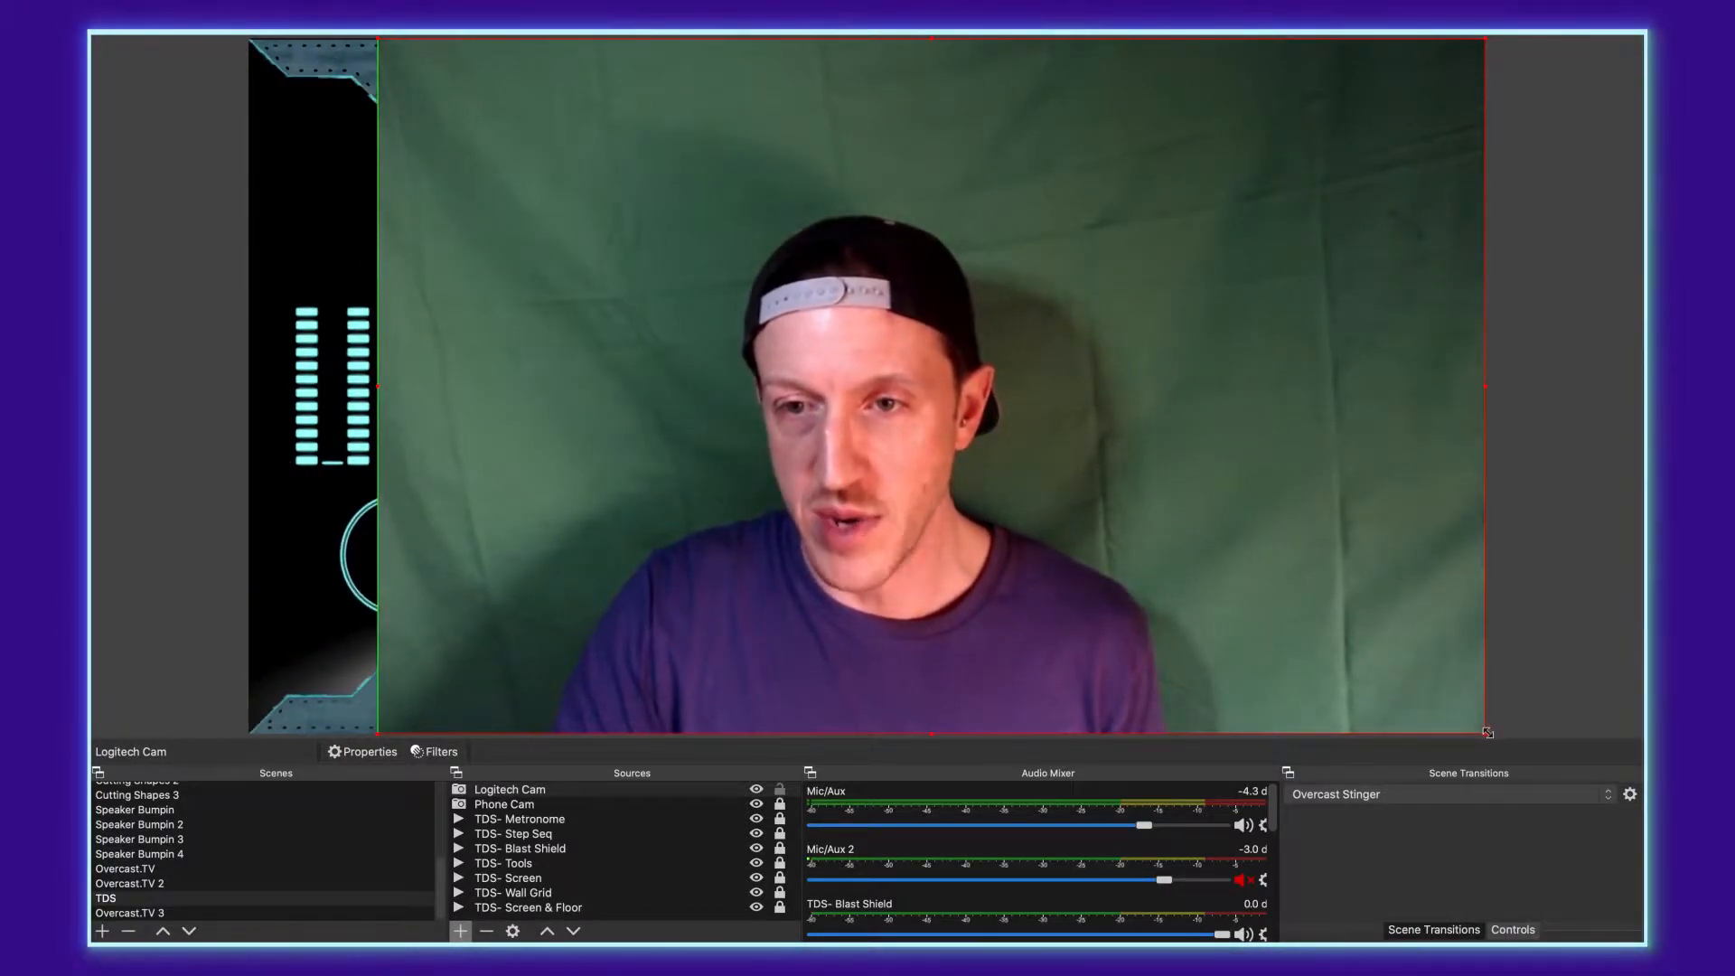
drag(1483, 735, 1365, 725)
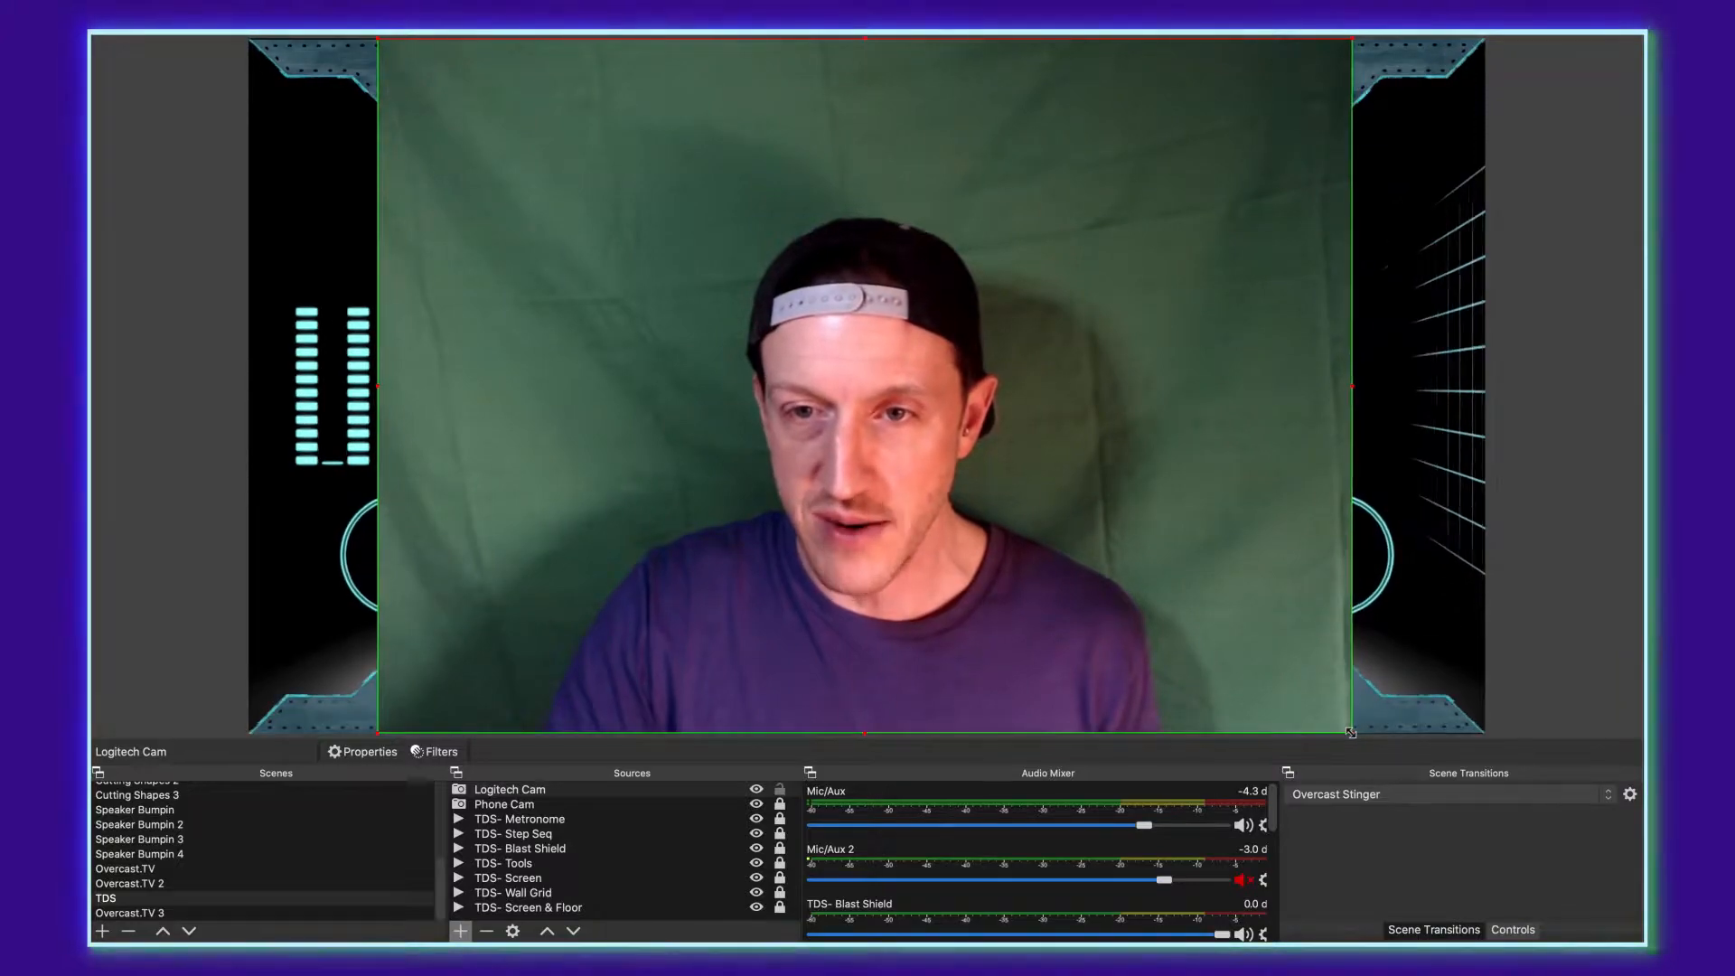
drag(1351, 734, 1347, 734)
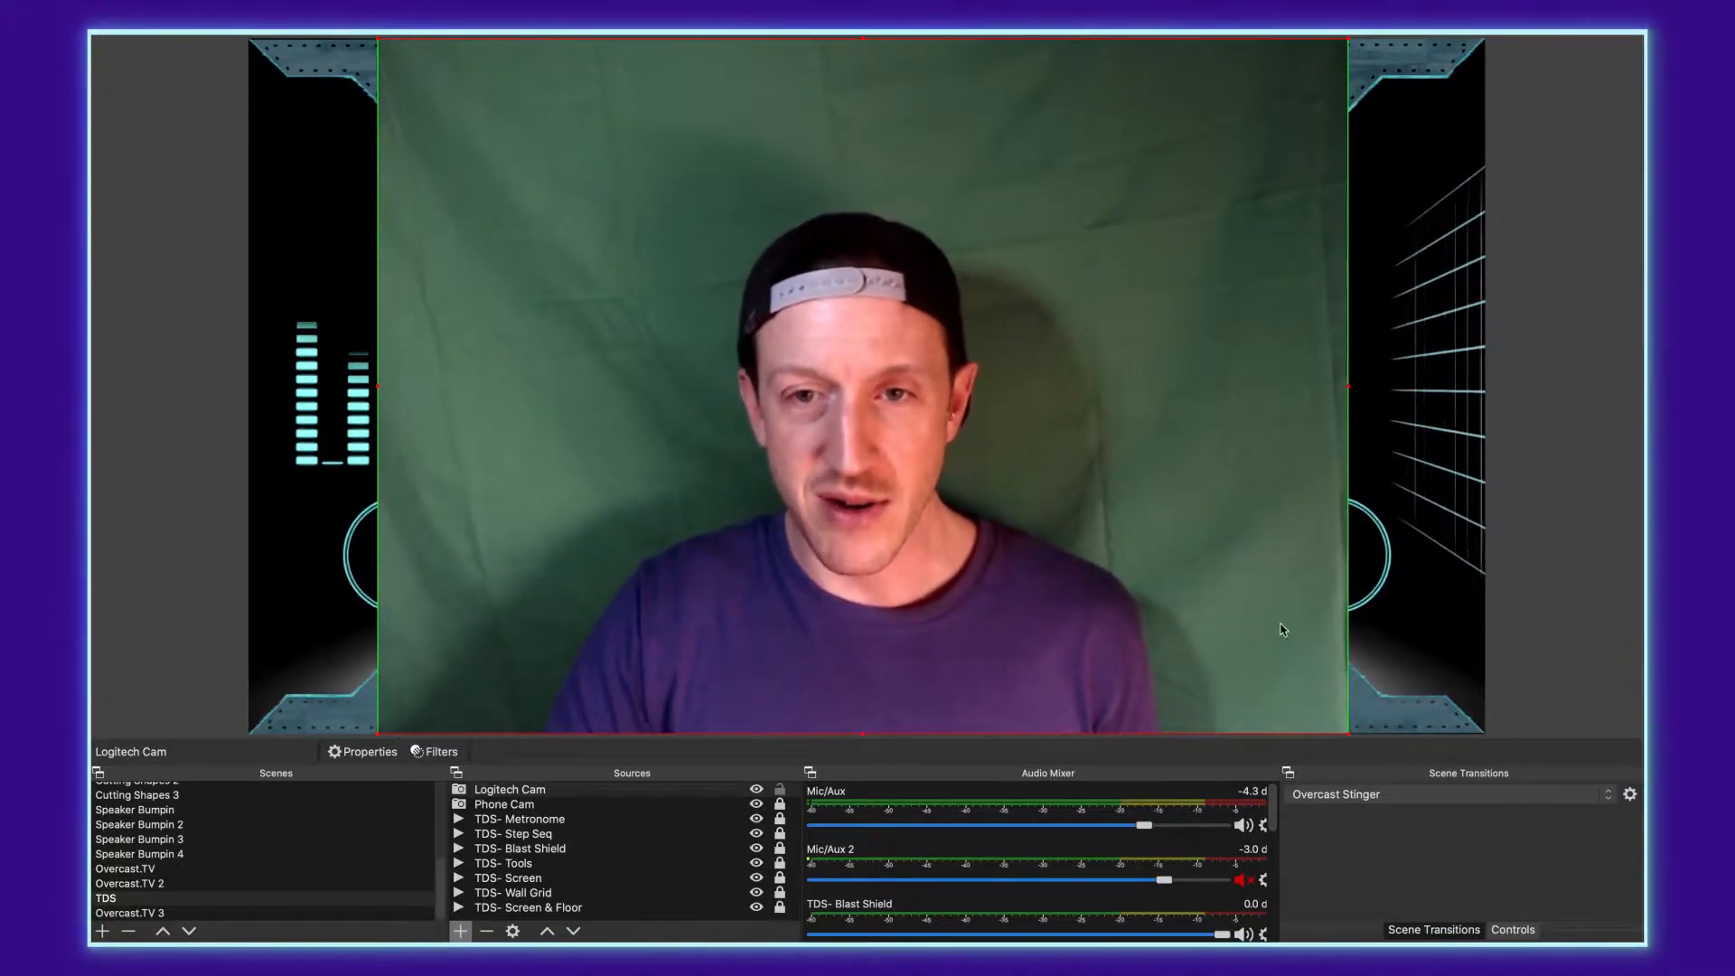
Flip the Logitech Cam source horizontally
right_click(1121, 442)
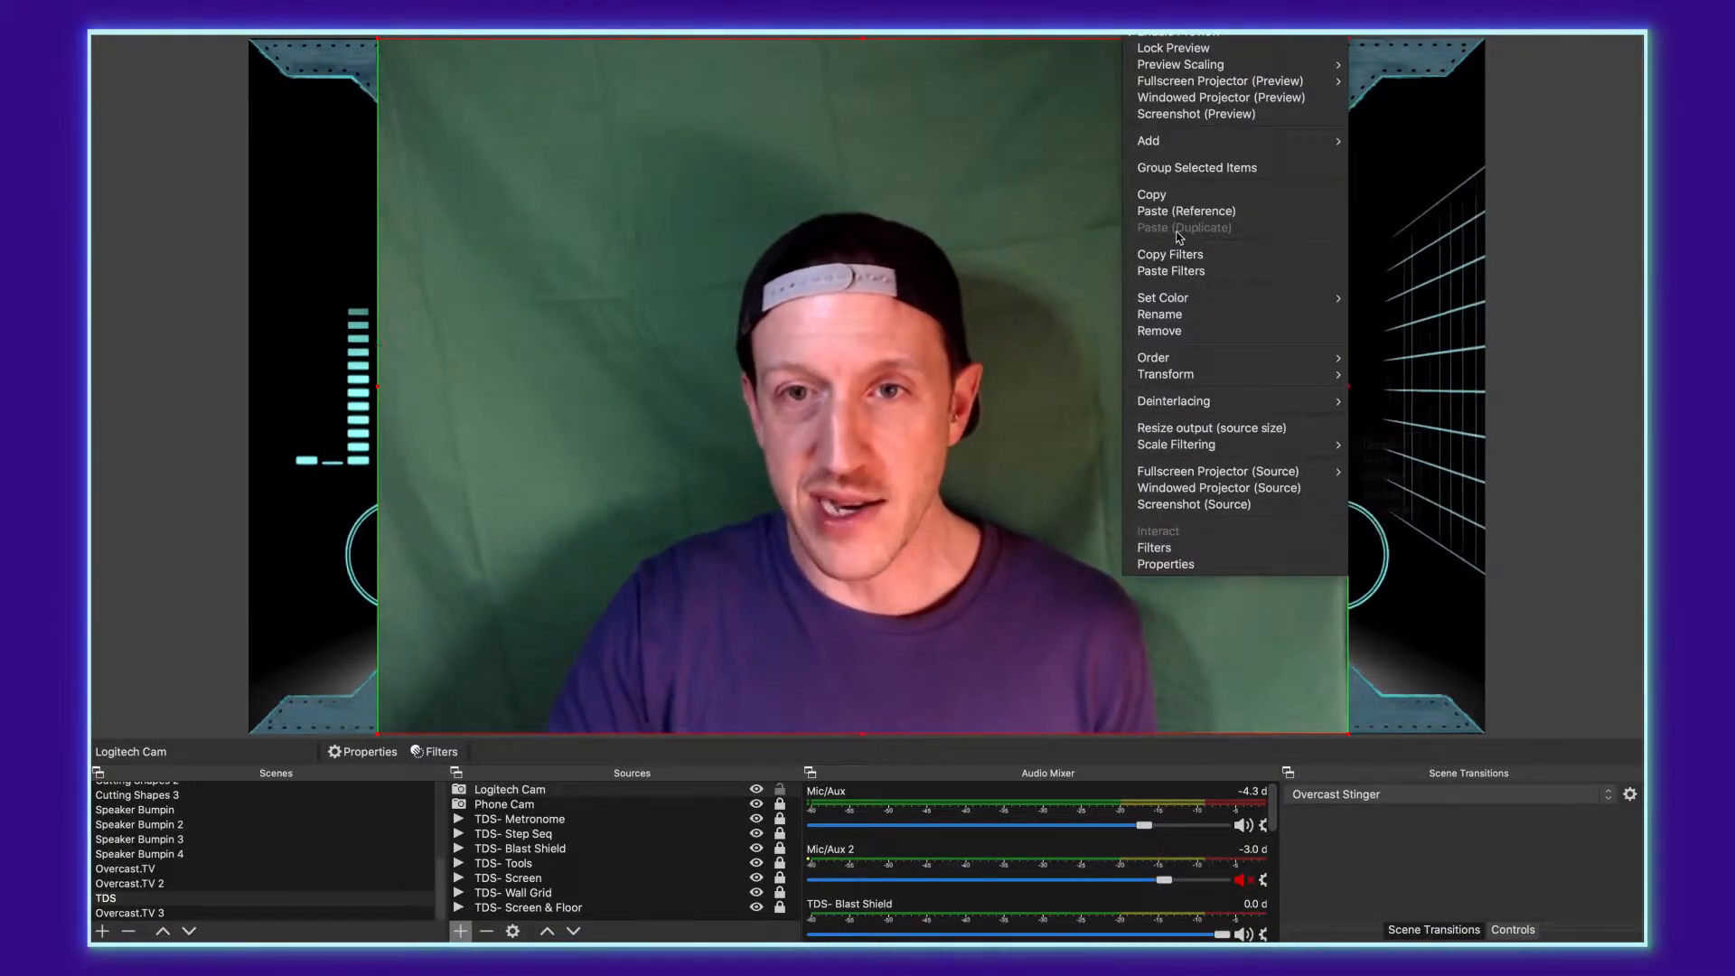
mouse_move(1211, 376)
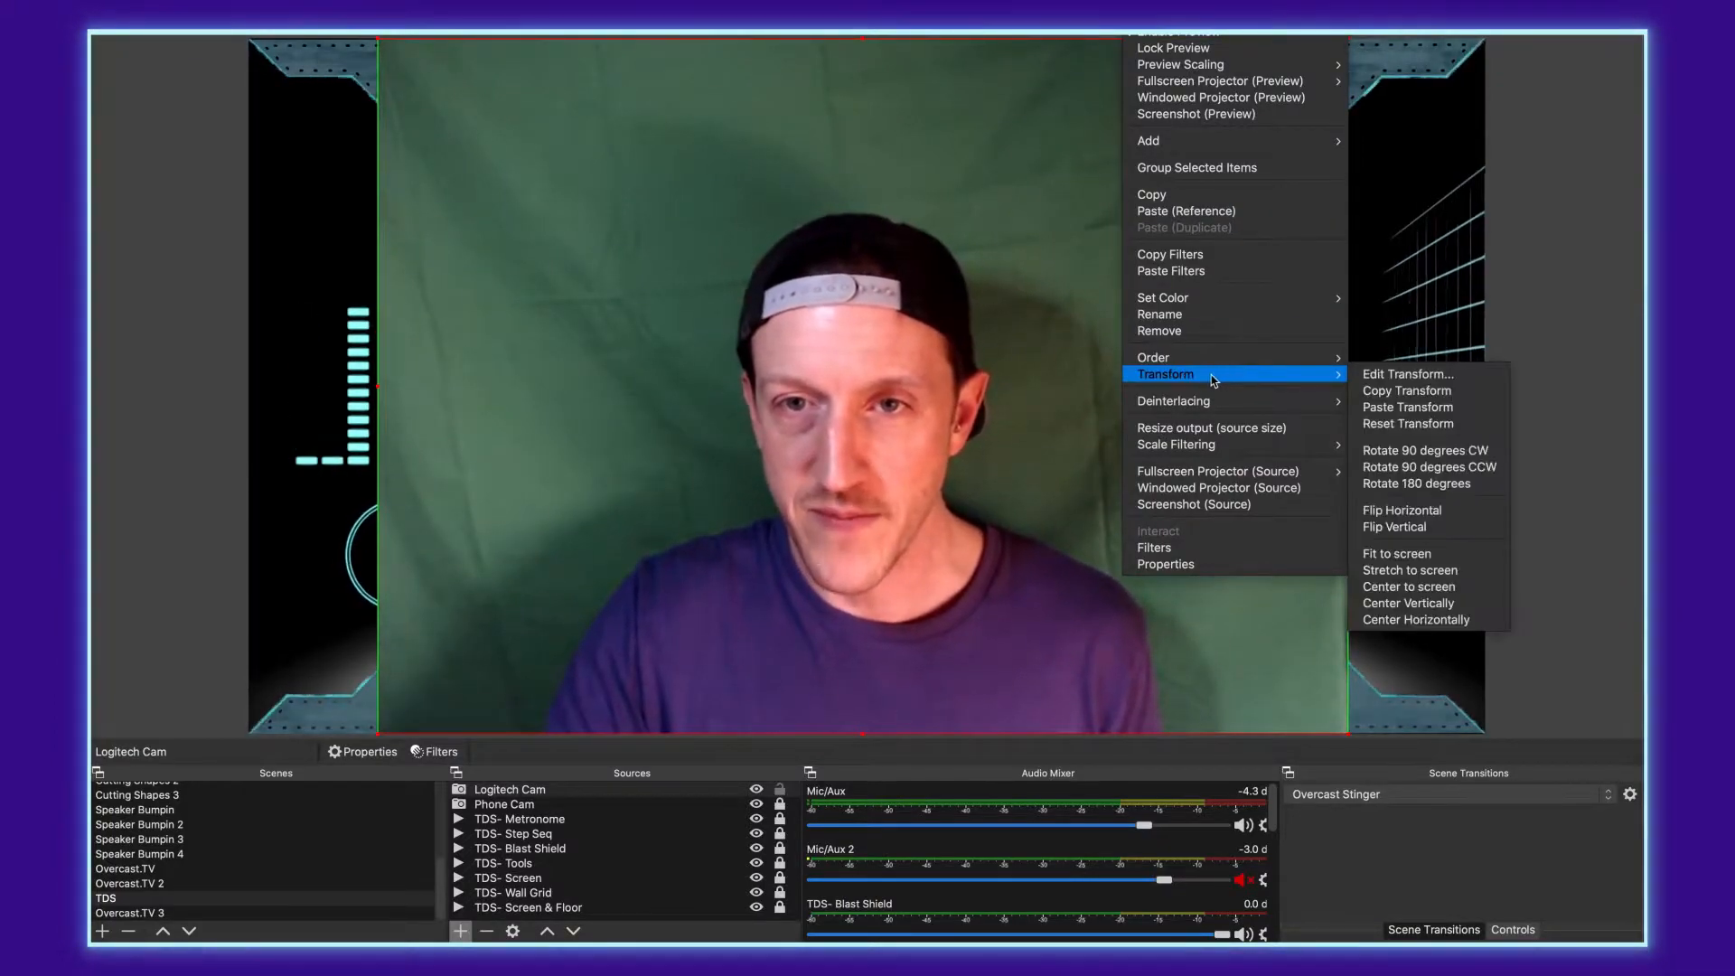
click(1402, 512)
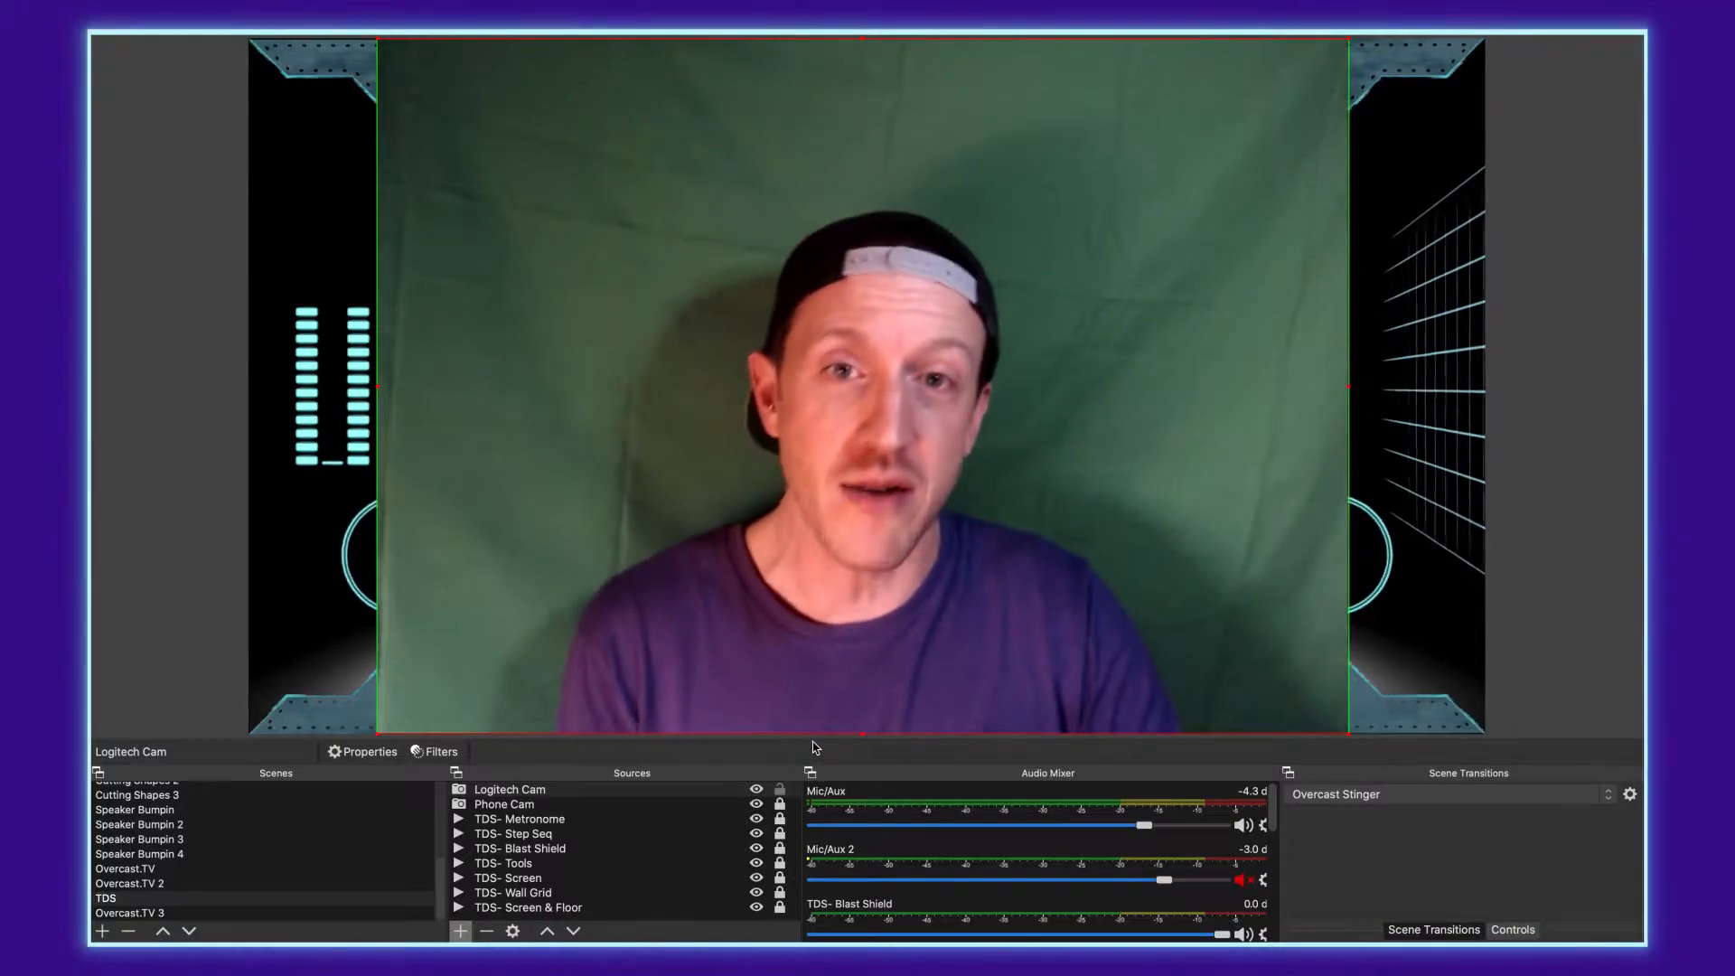
Lock the Logitech Cam source and move it directly below TDS- Blast Shield in the source order
click(596, 790)
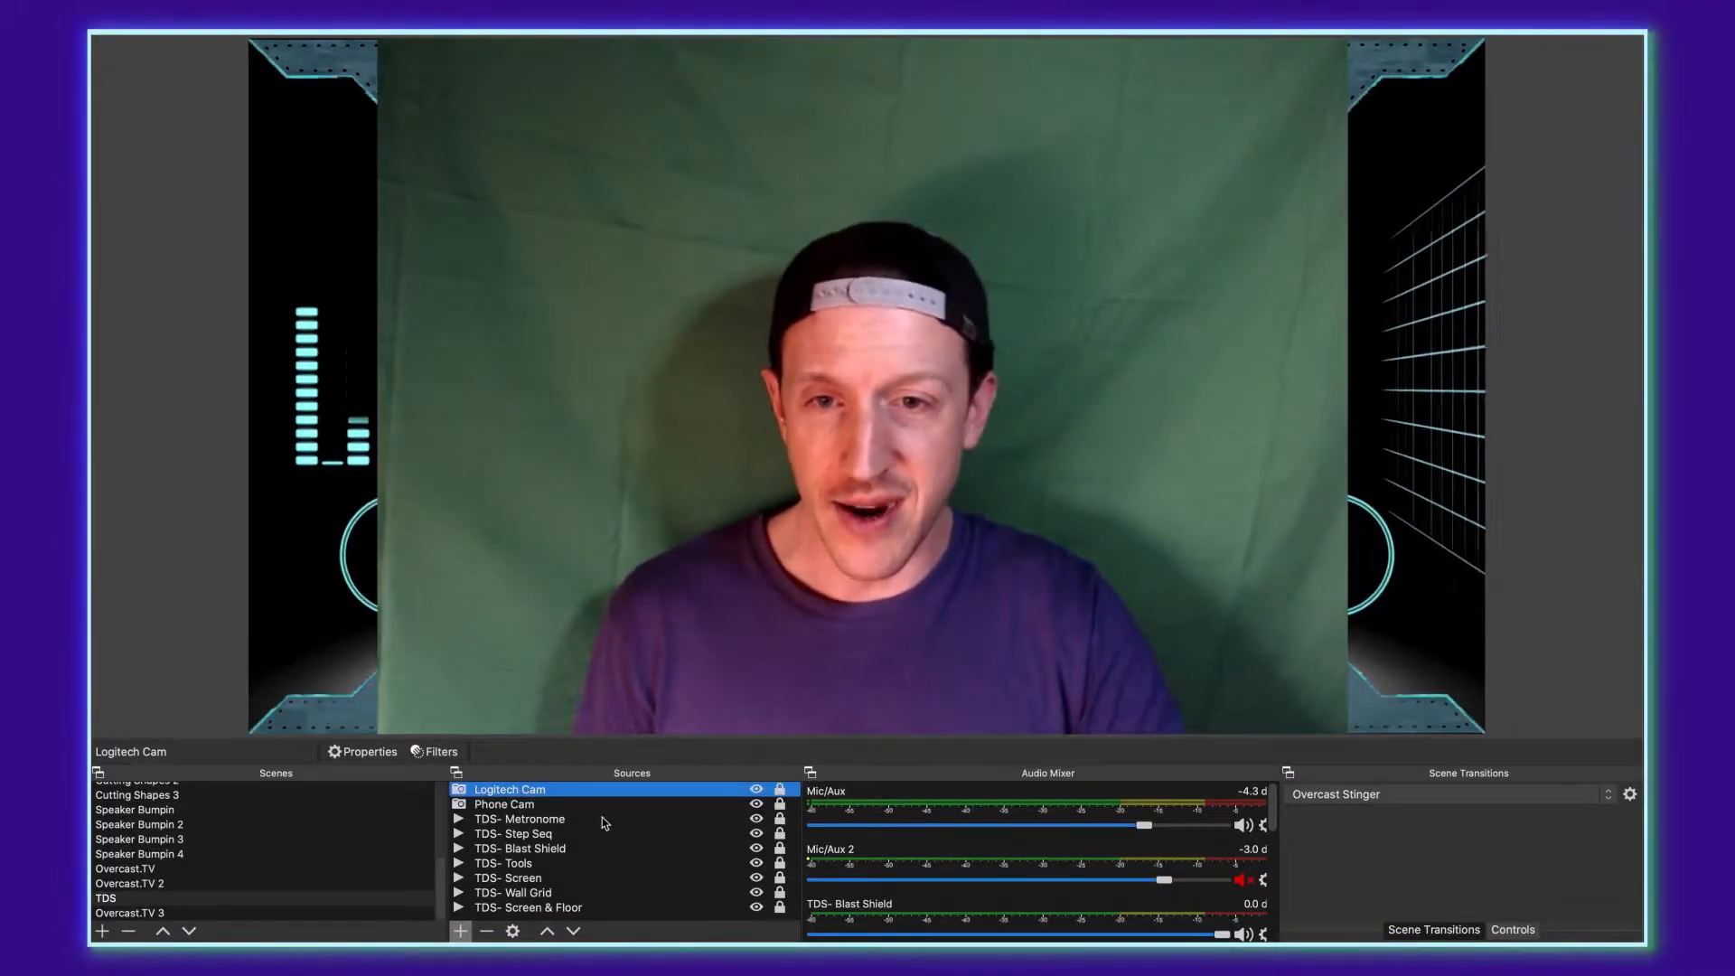
drag(559, 794, 557, 862)
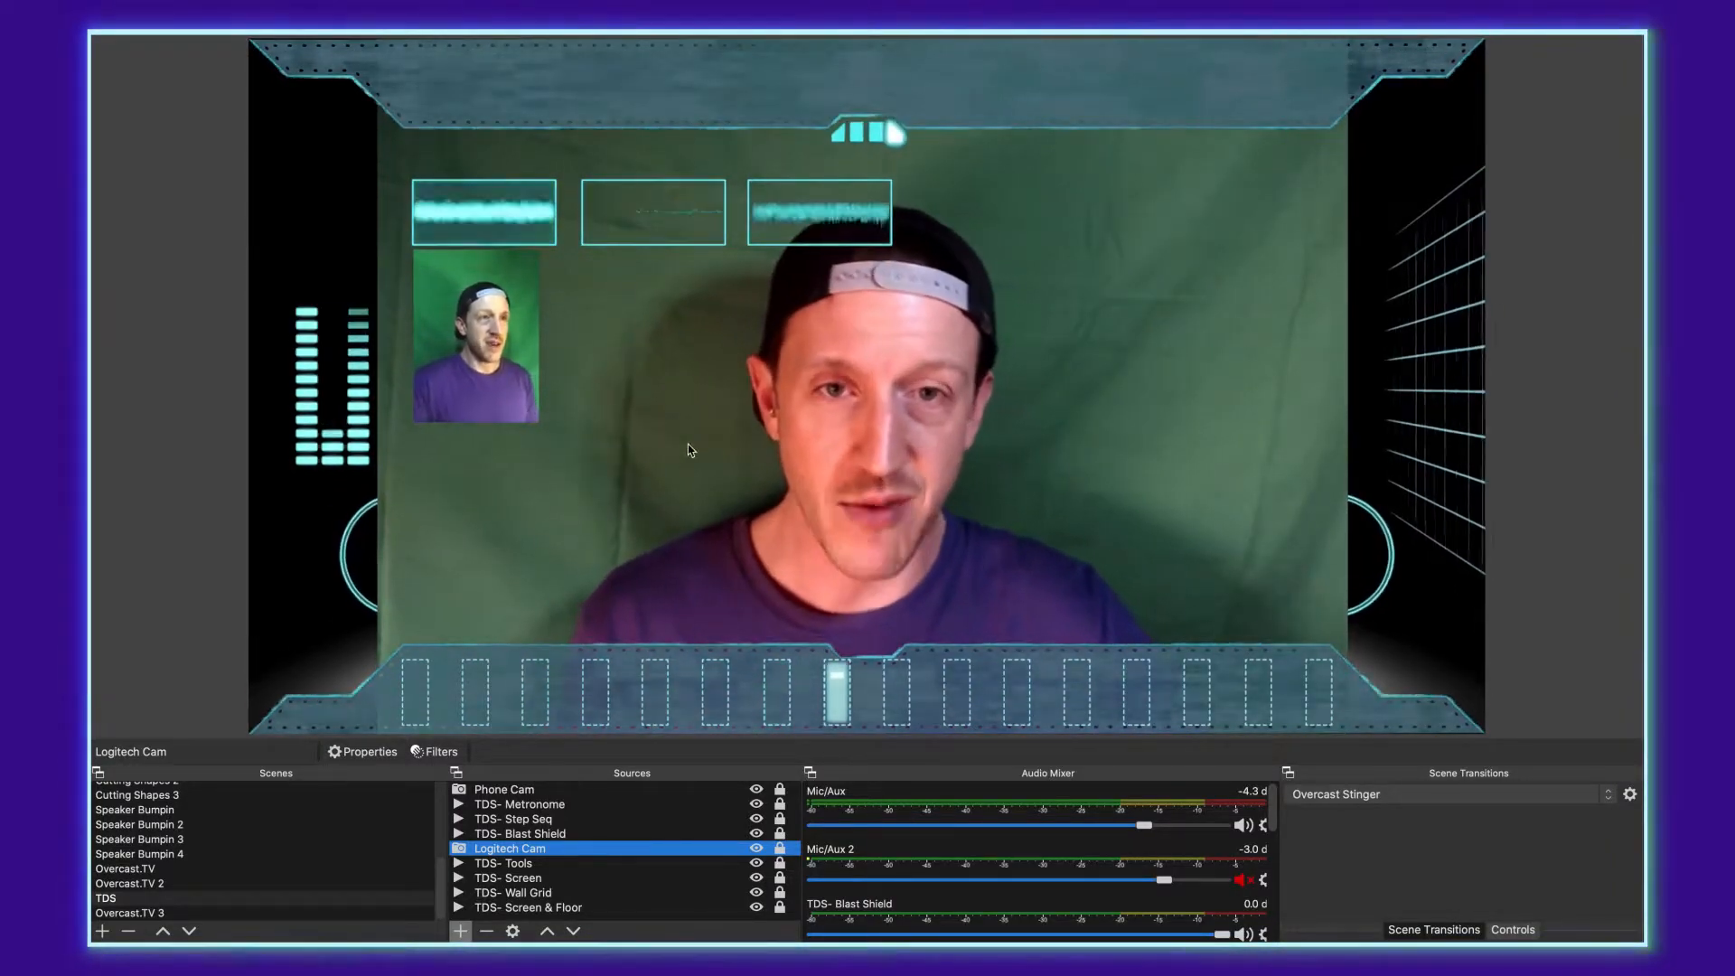
Add a Color Correction effect filter to the Logitech Cam source with brightness -0.07, saturation 0.30 and hue shift 16.07
right_click(581, 853)
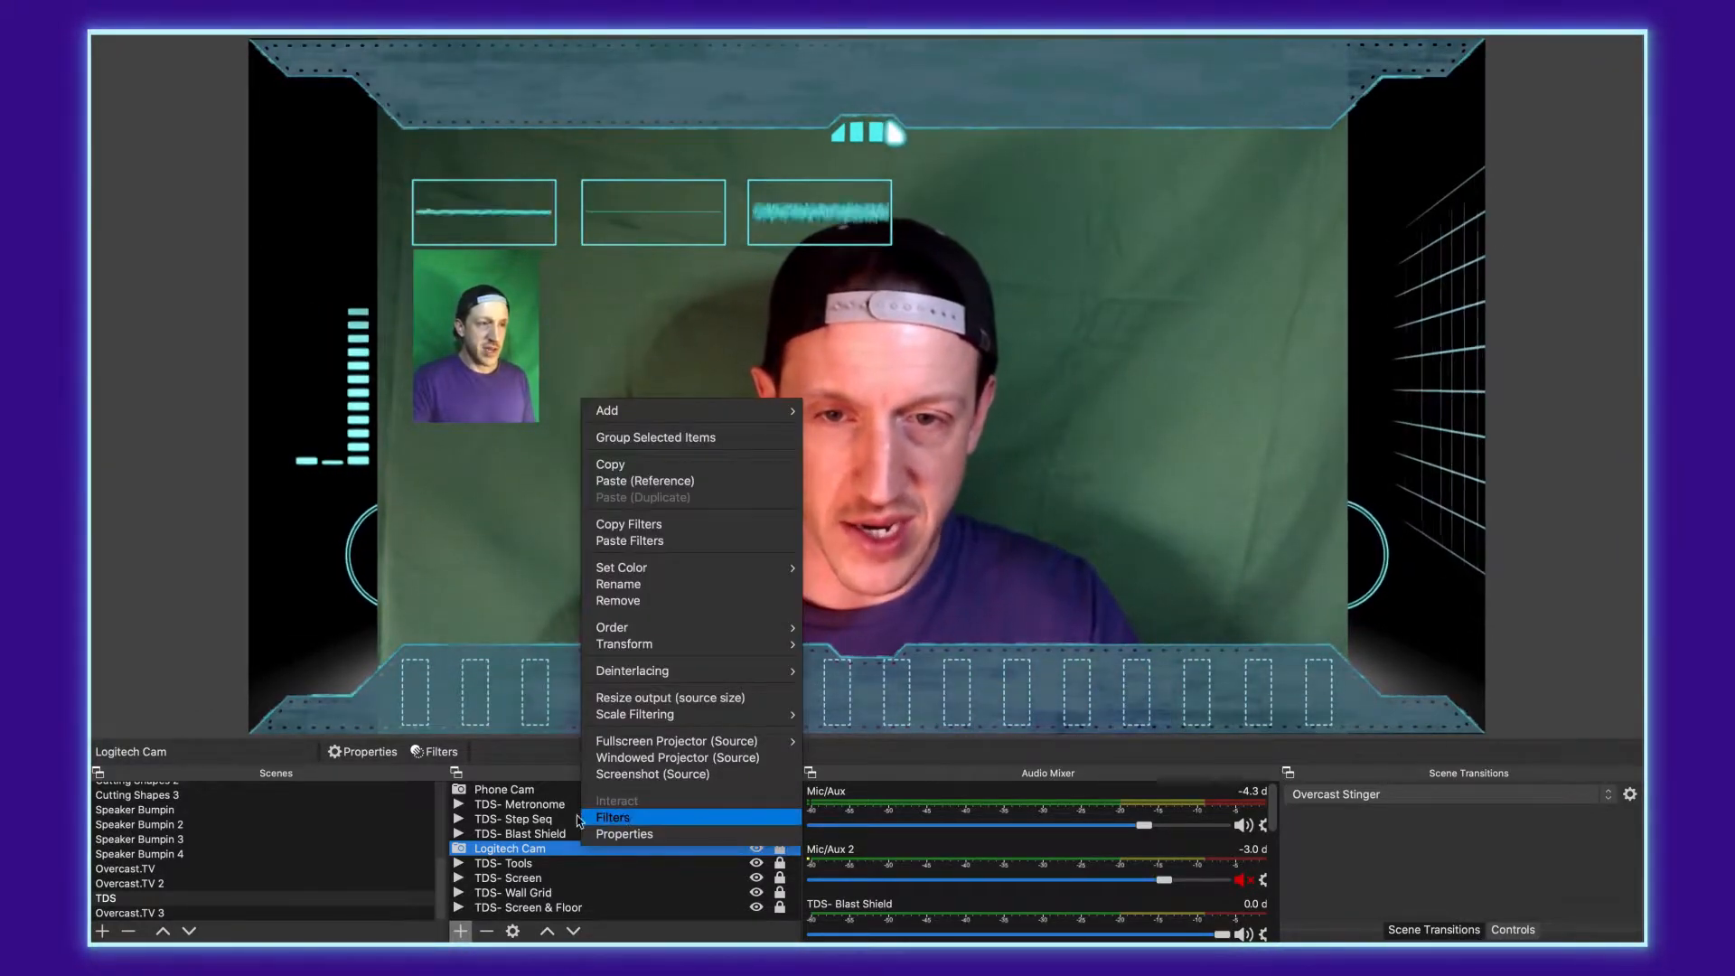
click(433, 753)
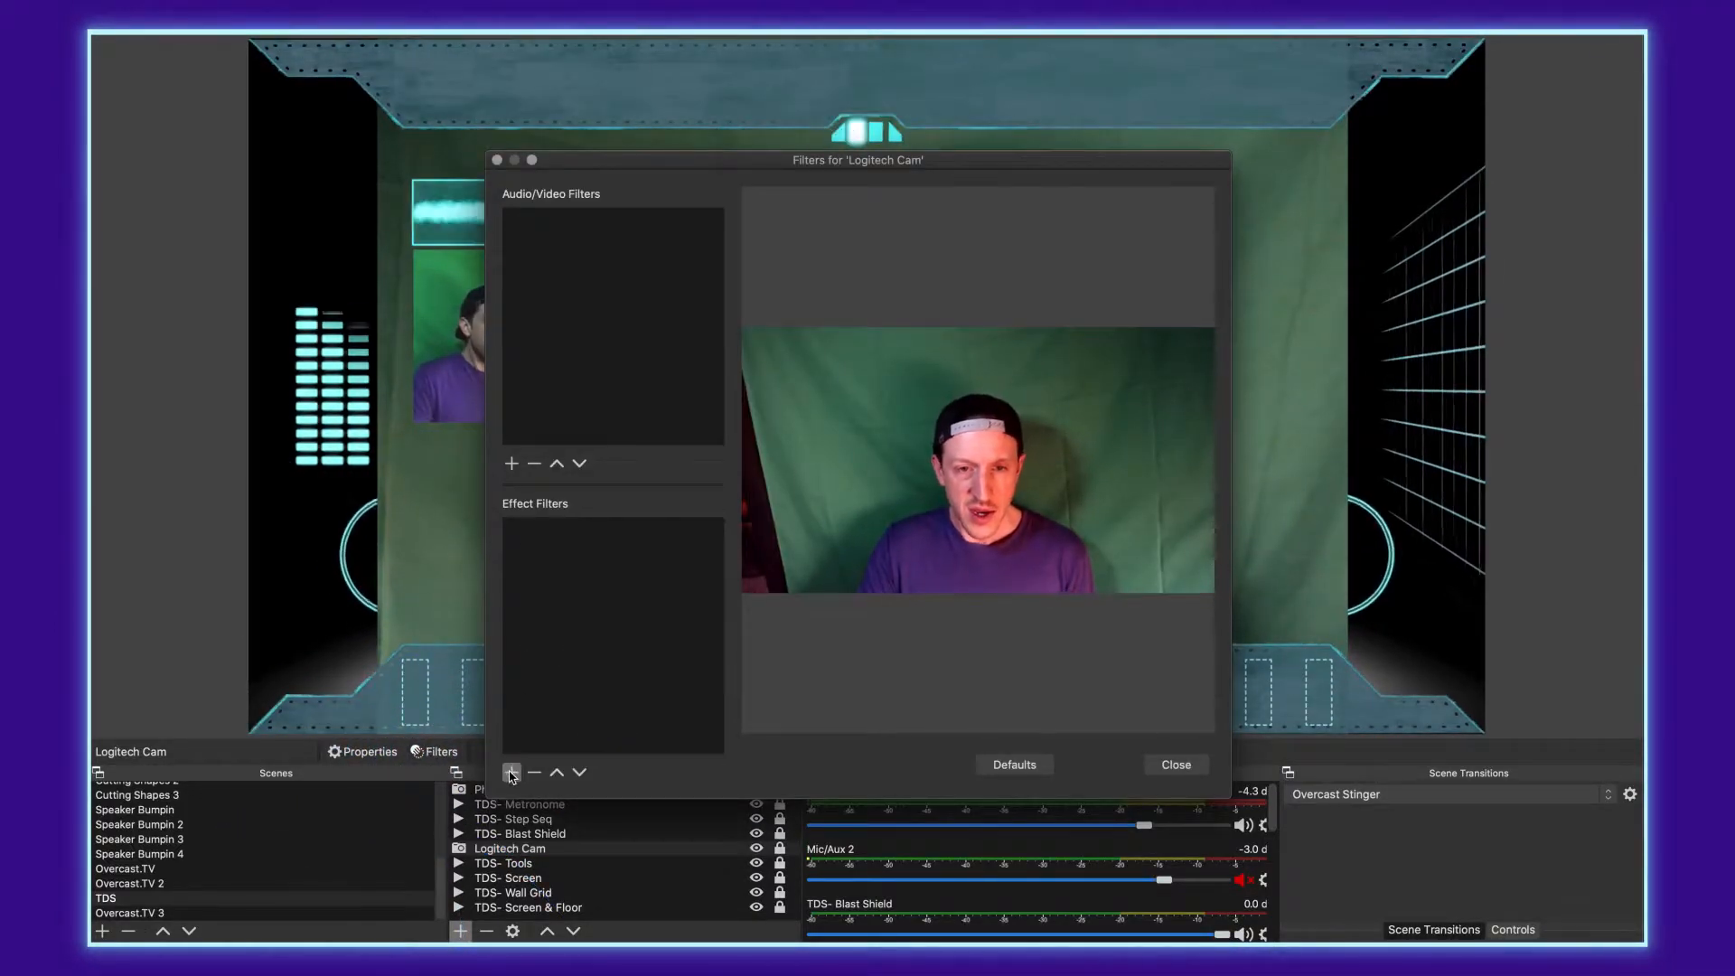
click(512, 774)
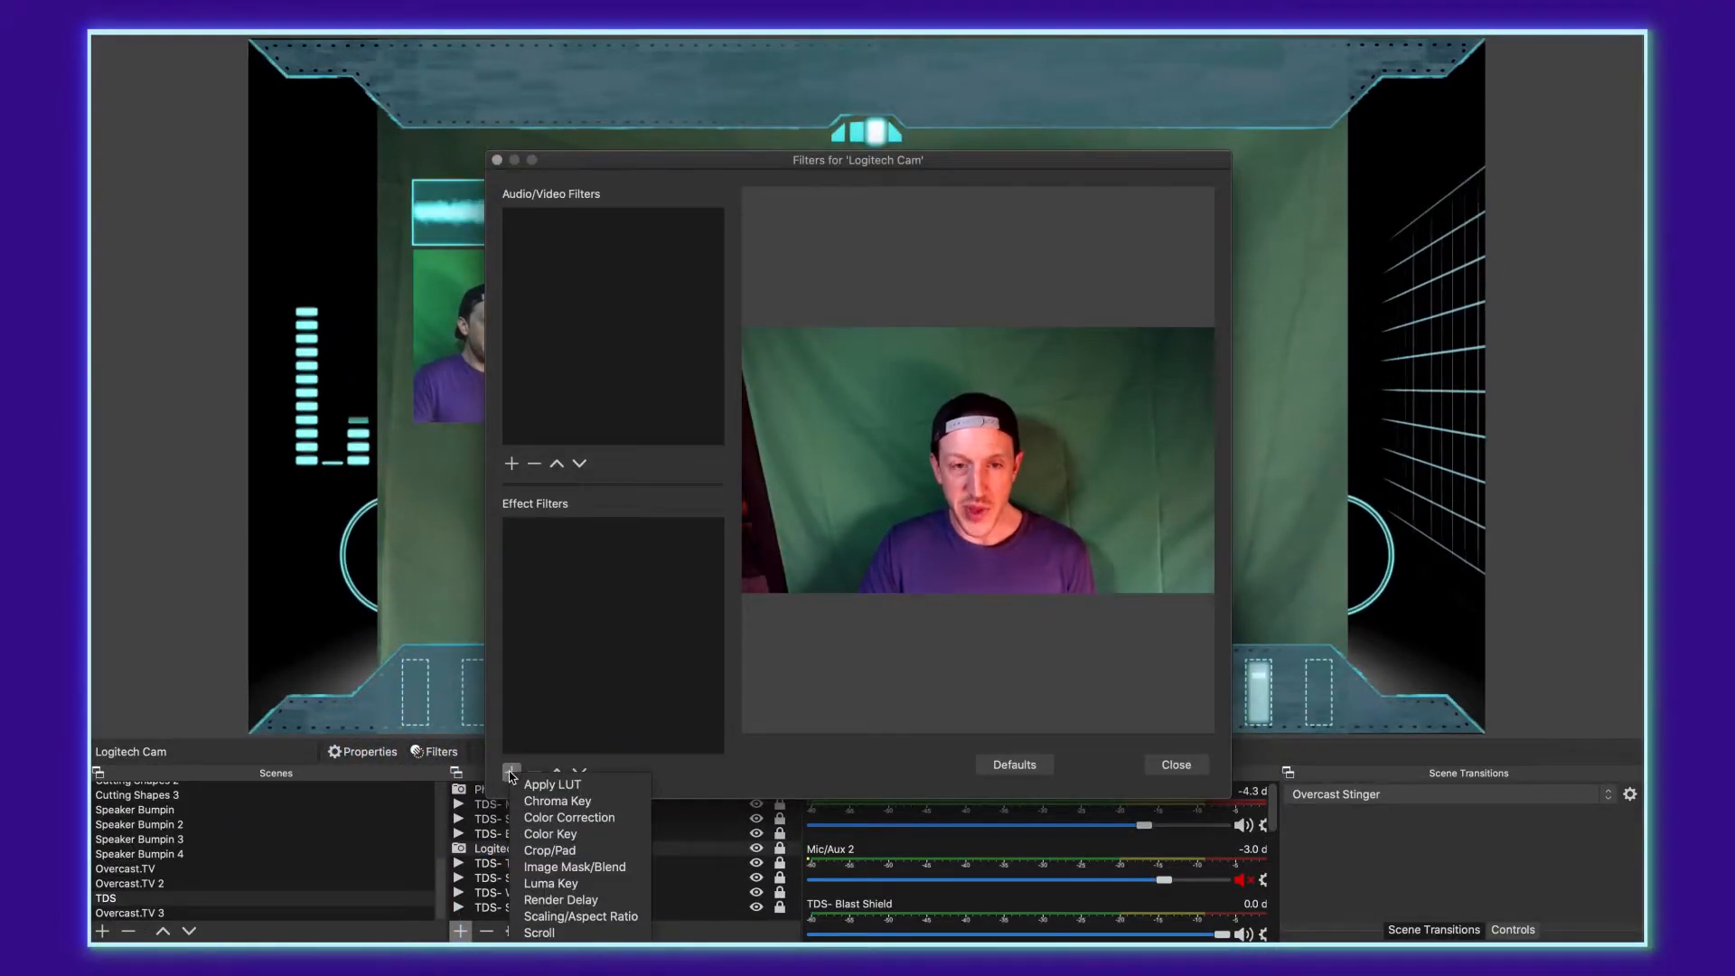
click(575, 819)
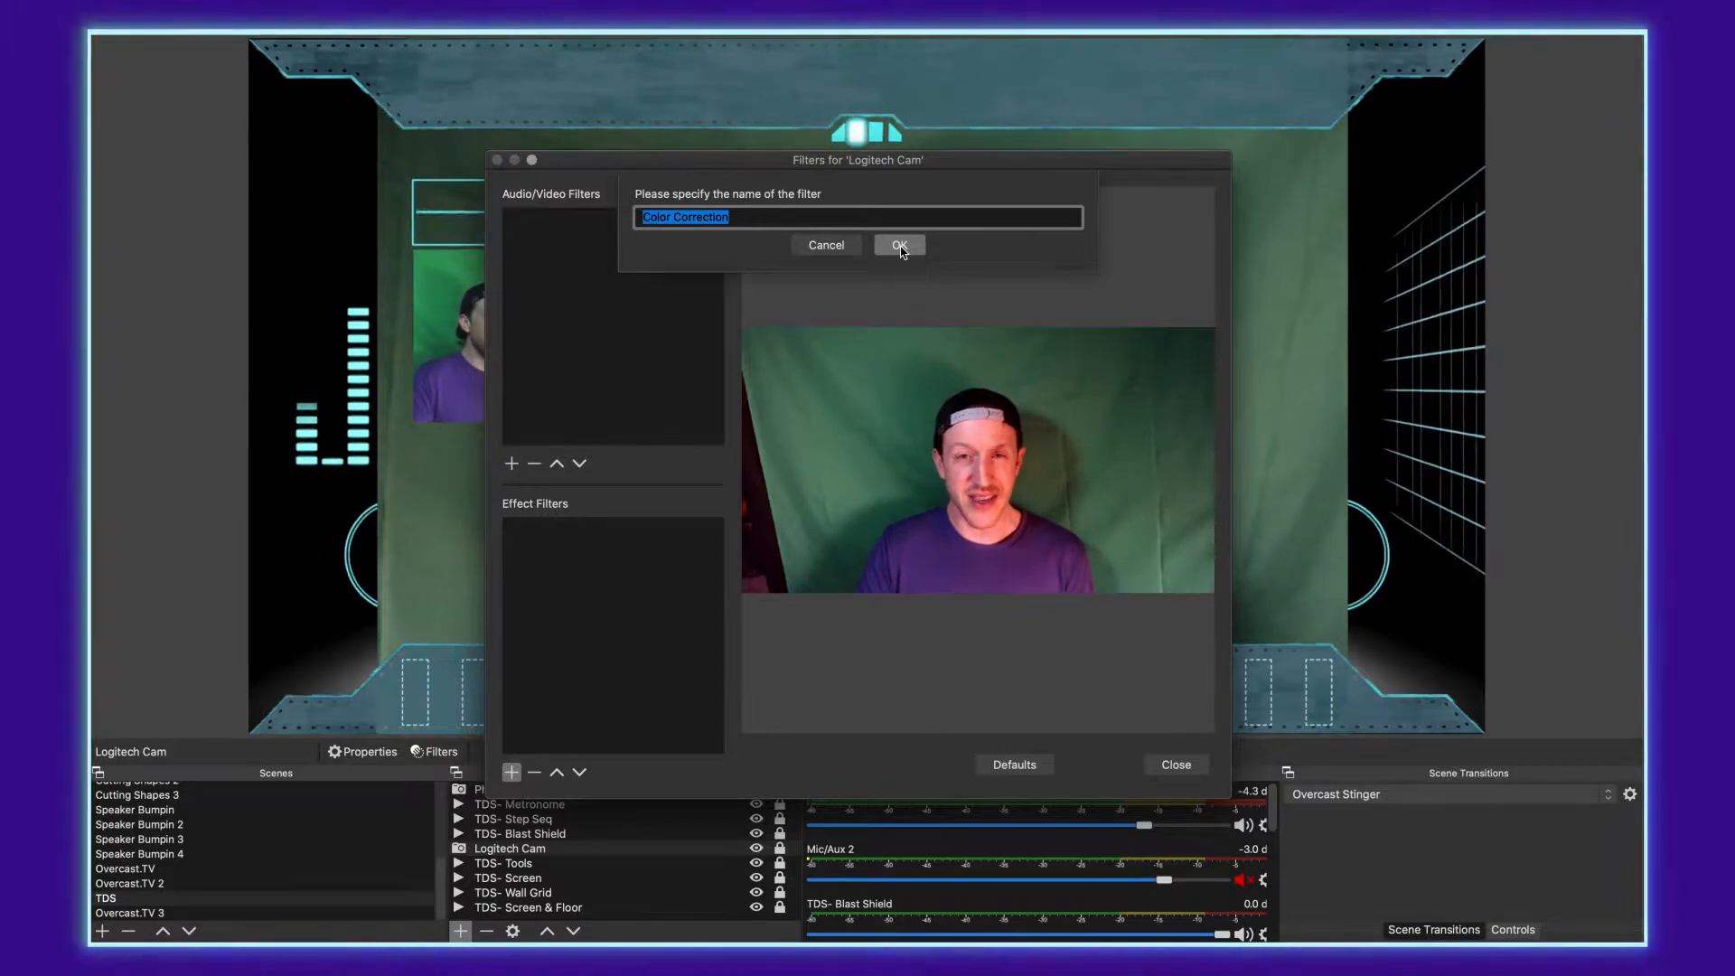
click(899, 246)
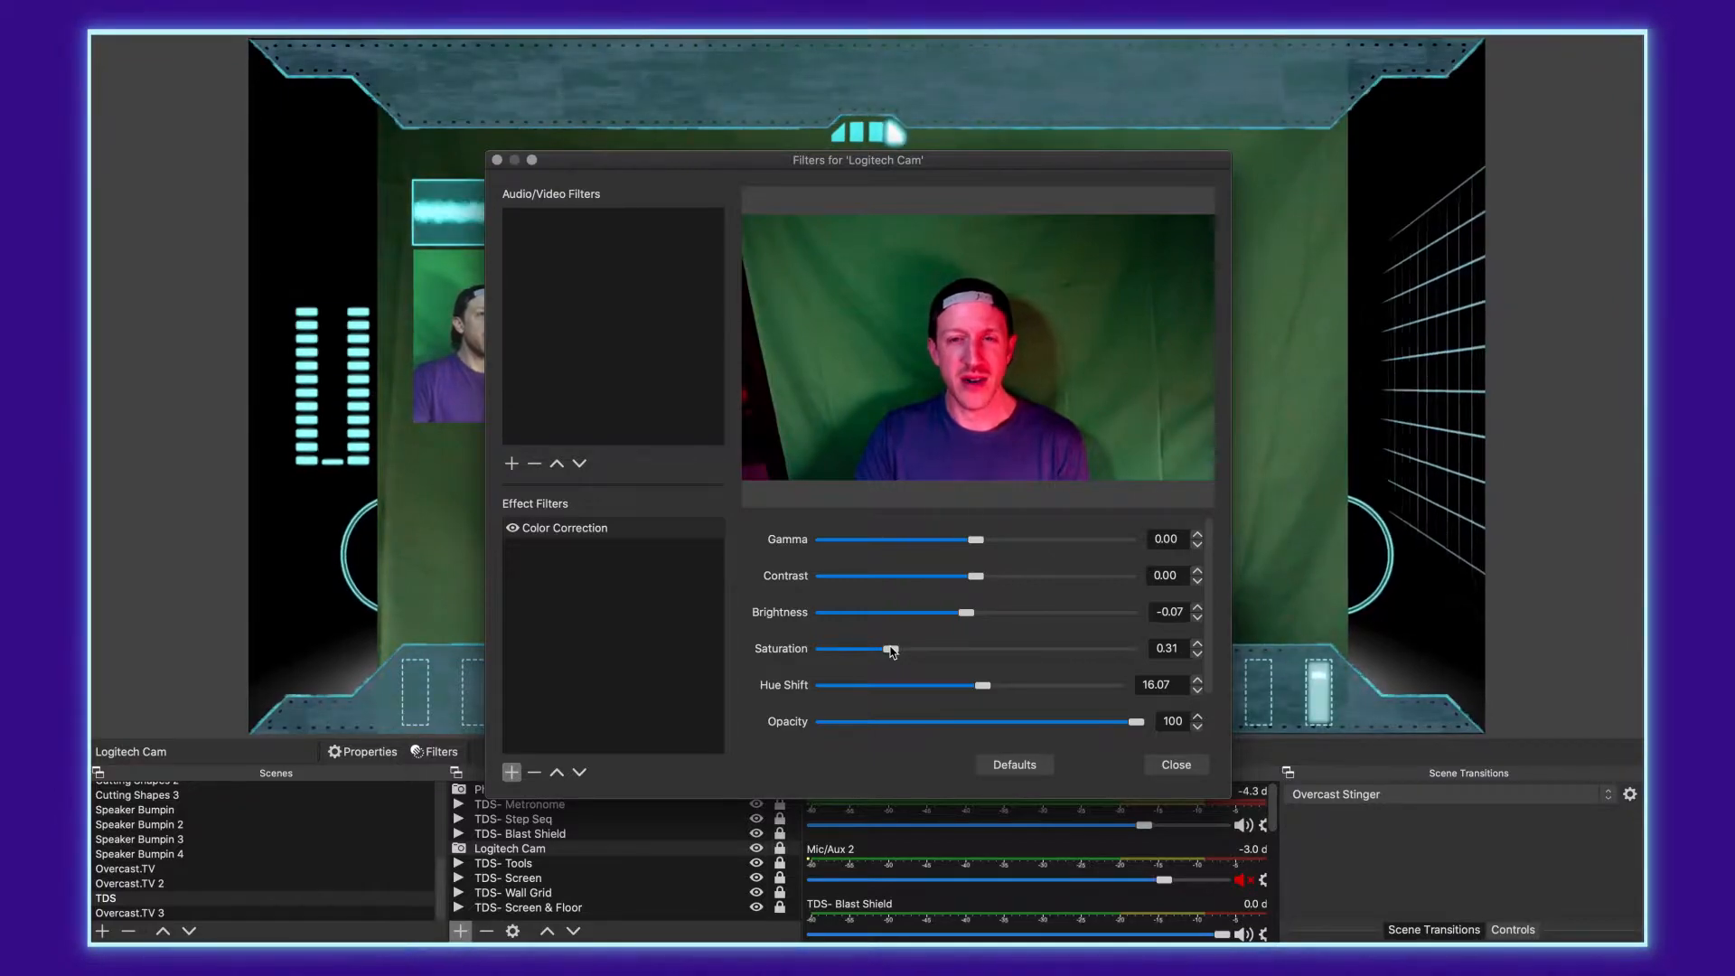
drag(891, 649, 890, 649)
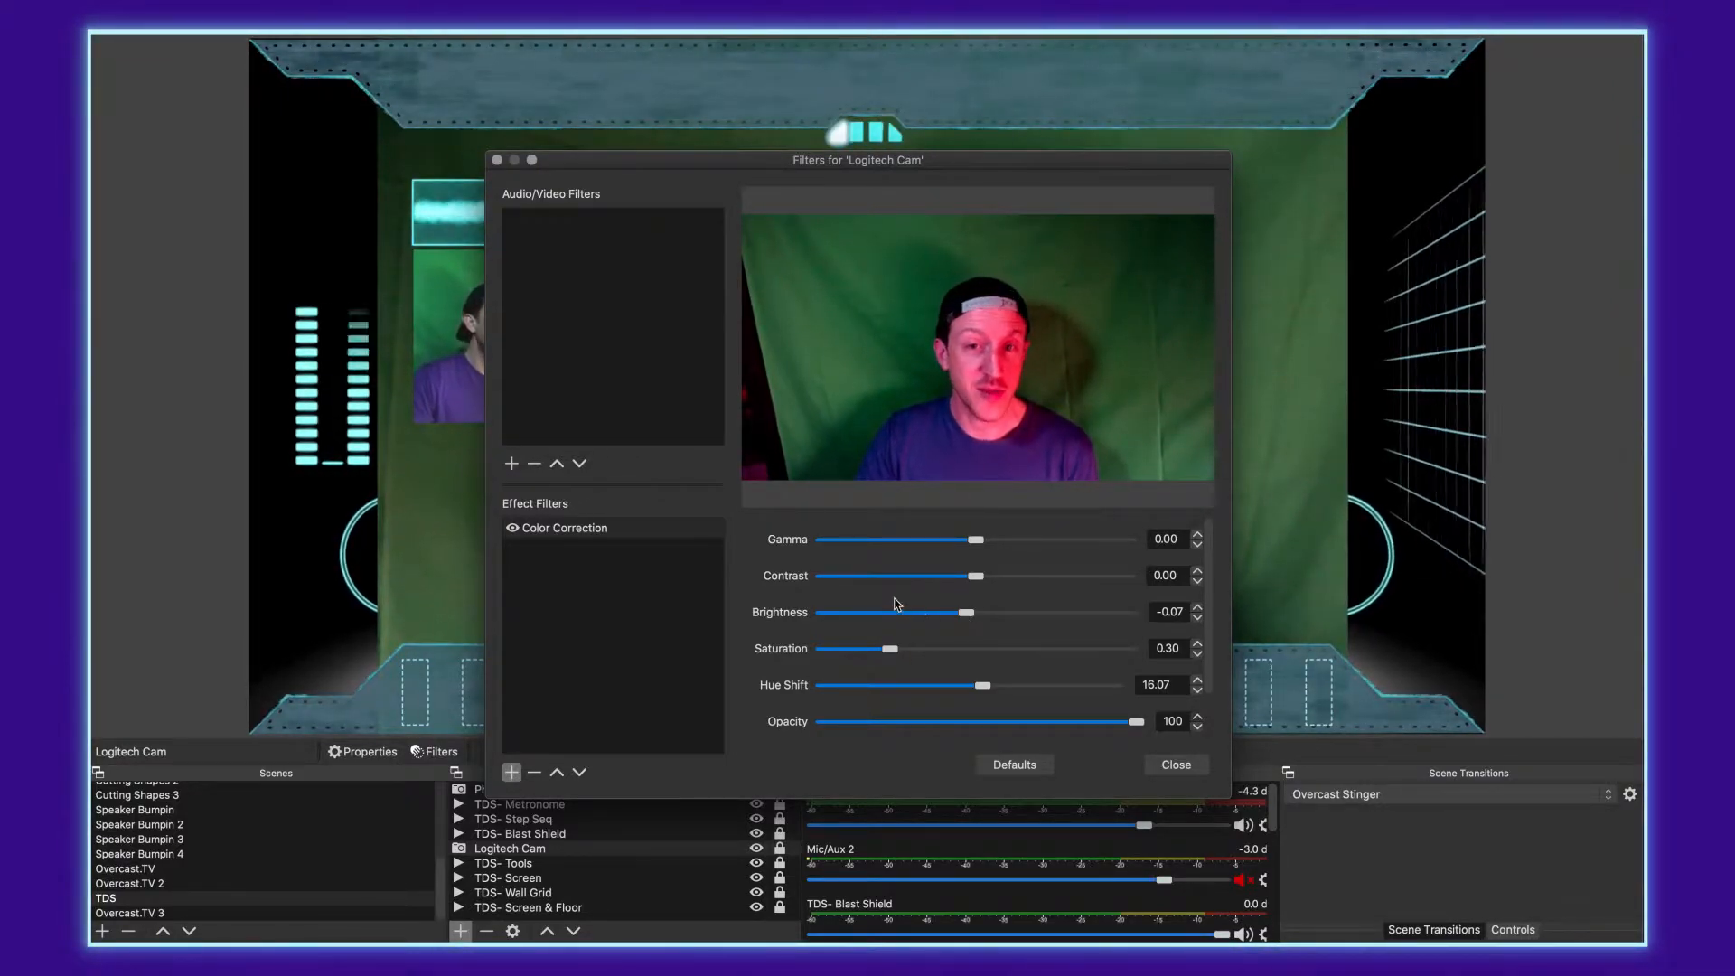
click(570, 573)
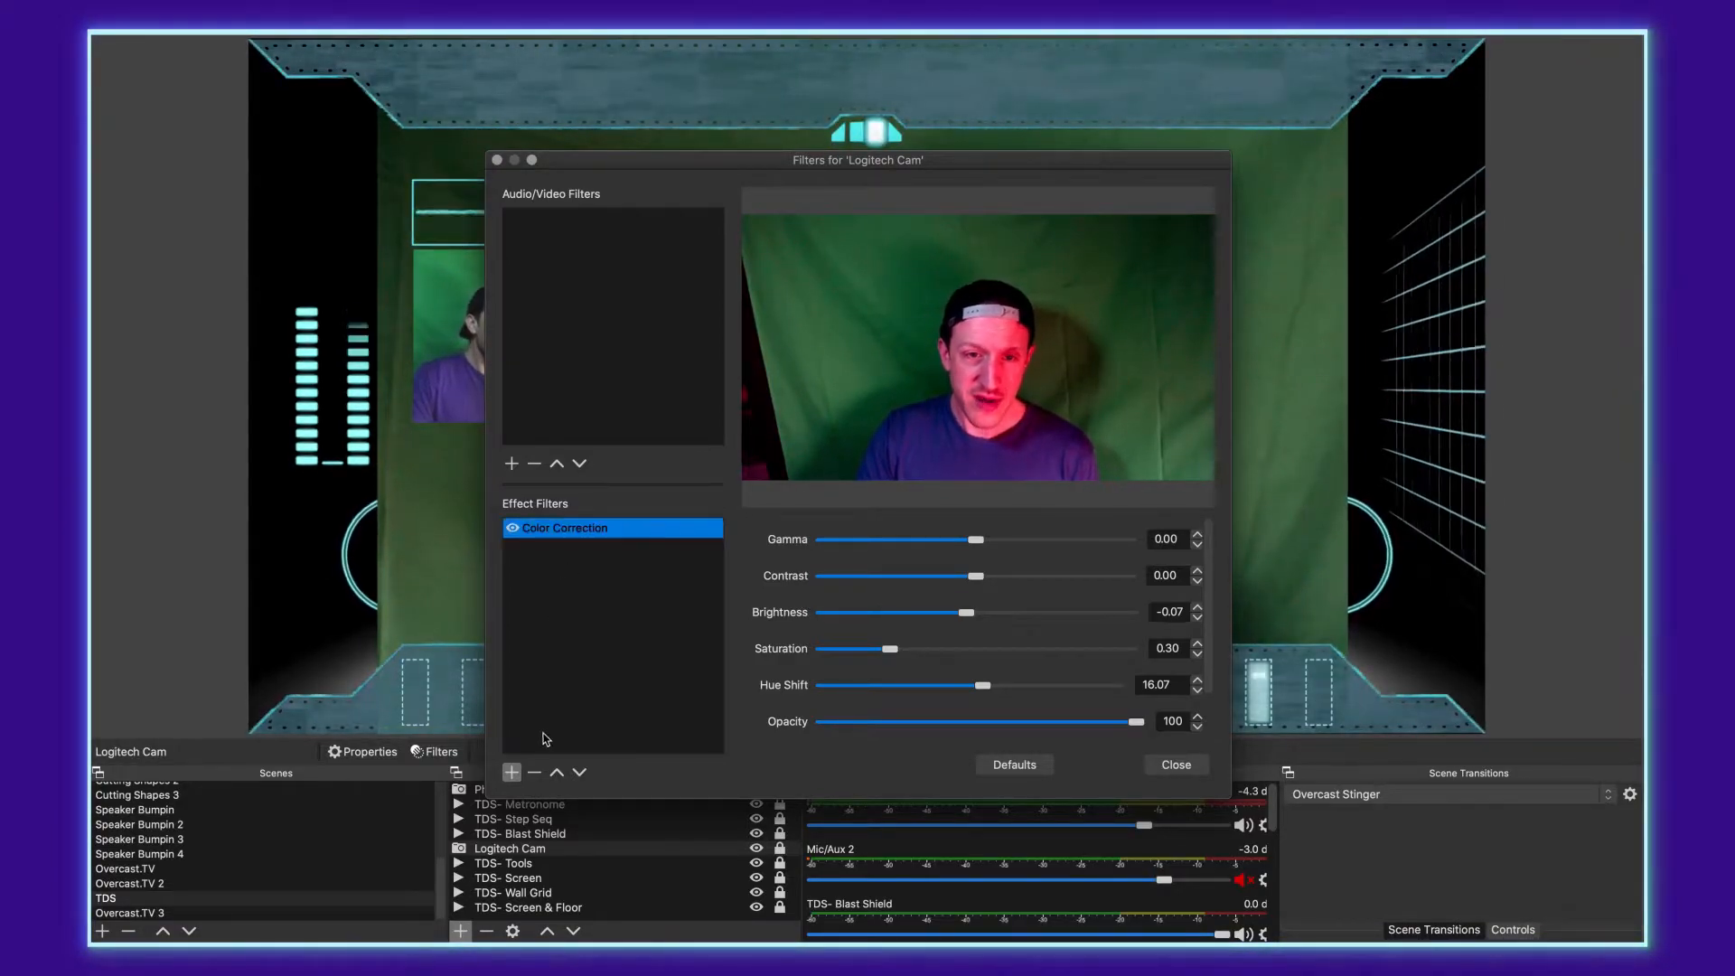
Add a Chroma Key effect filter to the Logitech Cam source and lower its similarity to 1
click(511, 773)
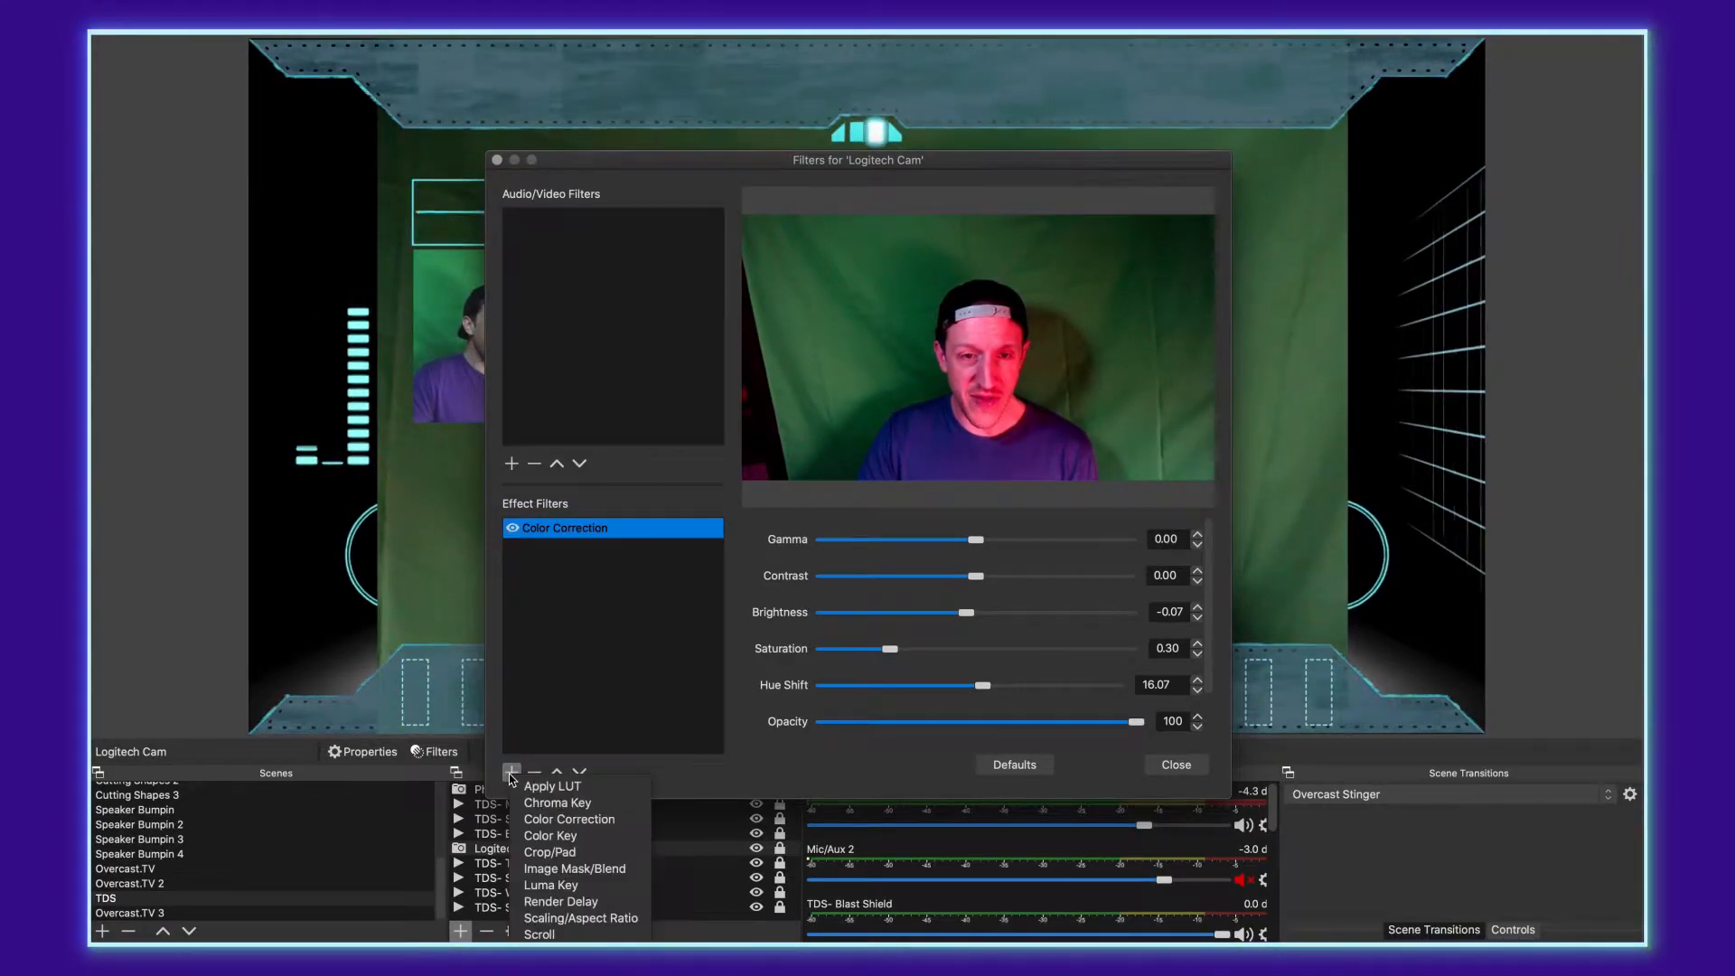
click(567, 806)
click(899, 245)
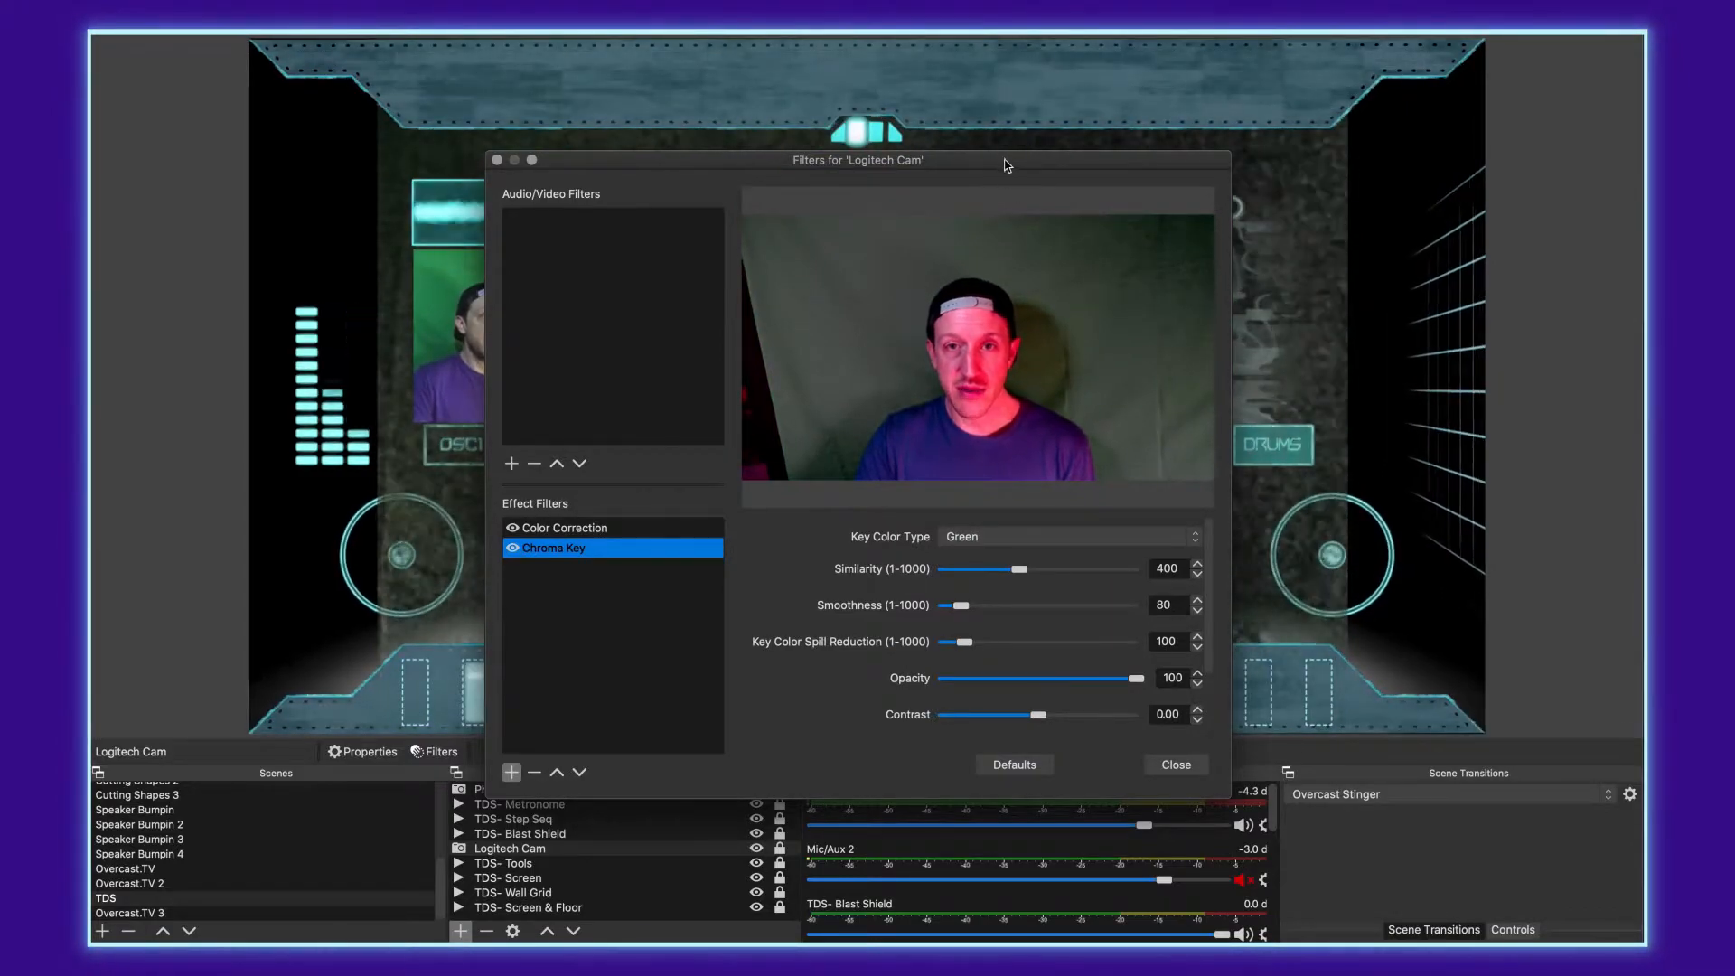
drag(1003, 159, 753, 172)
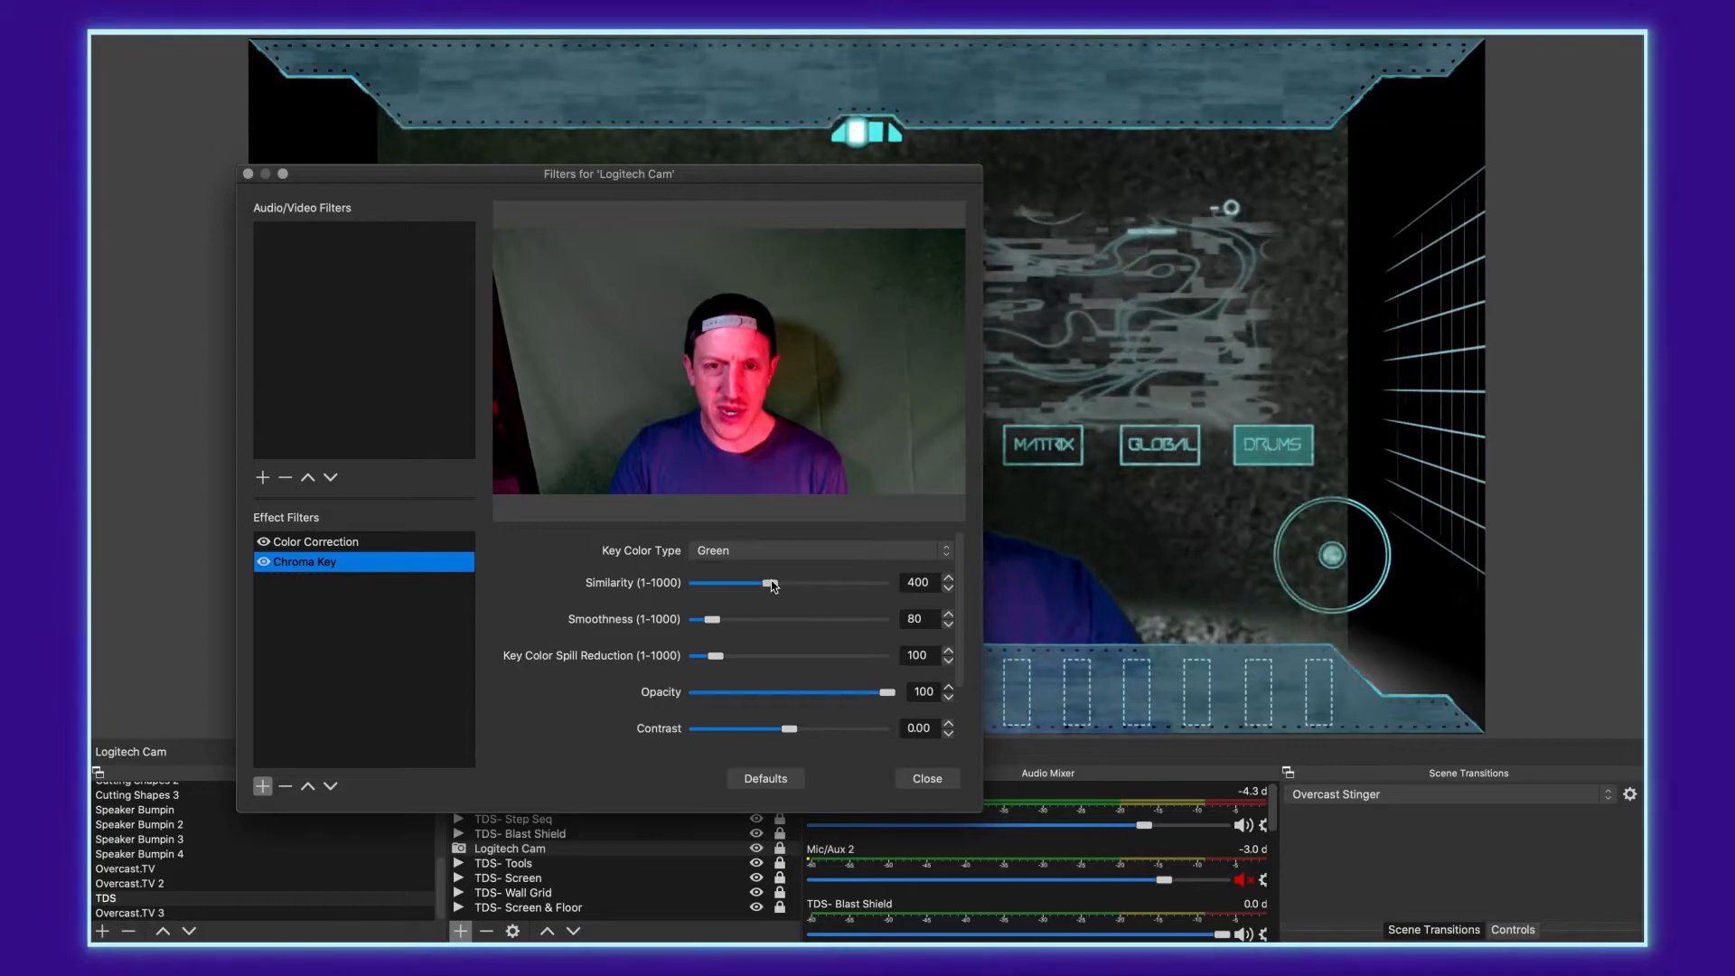
drag(770, 583, 686, 586)
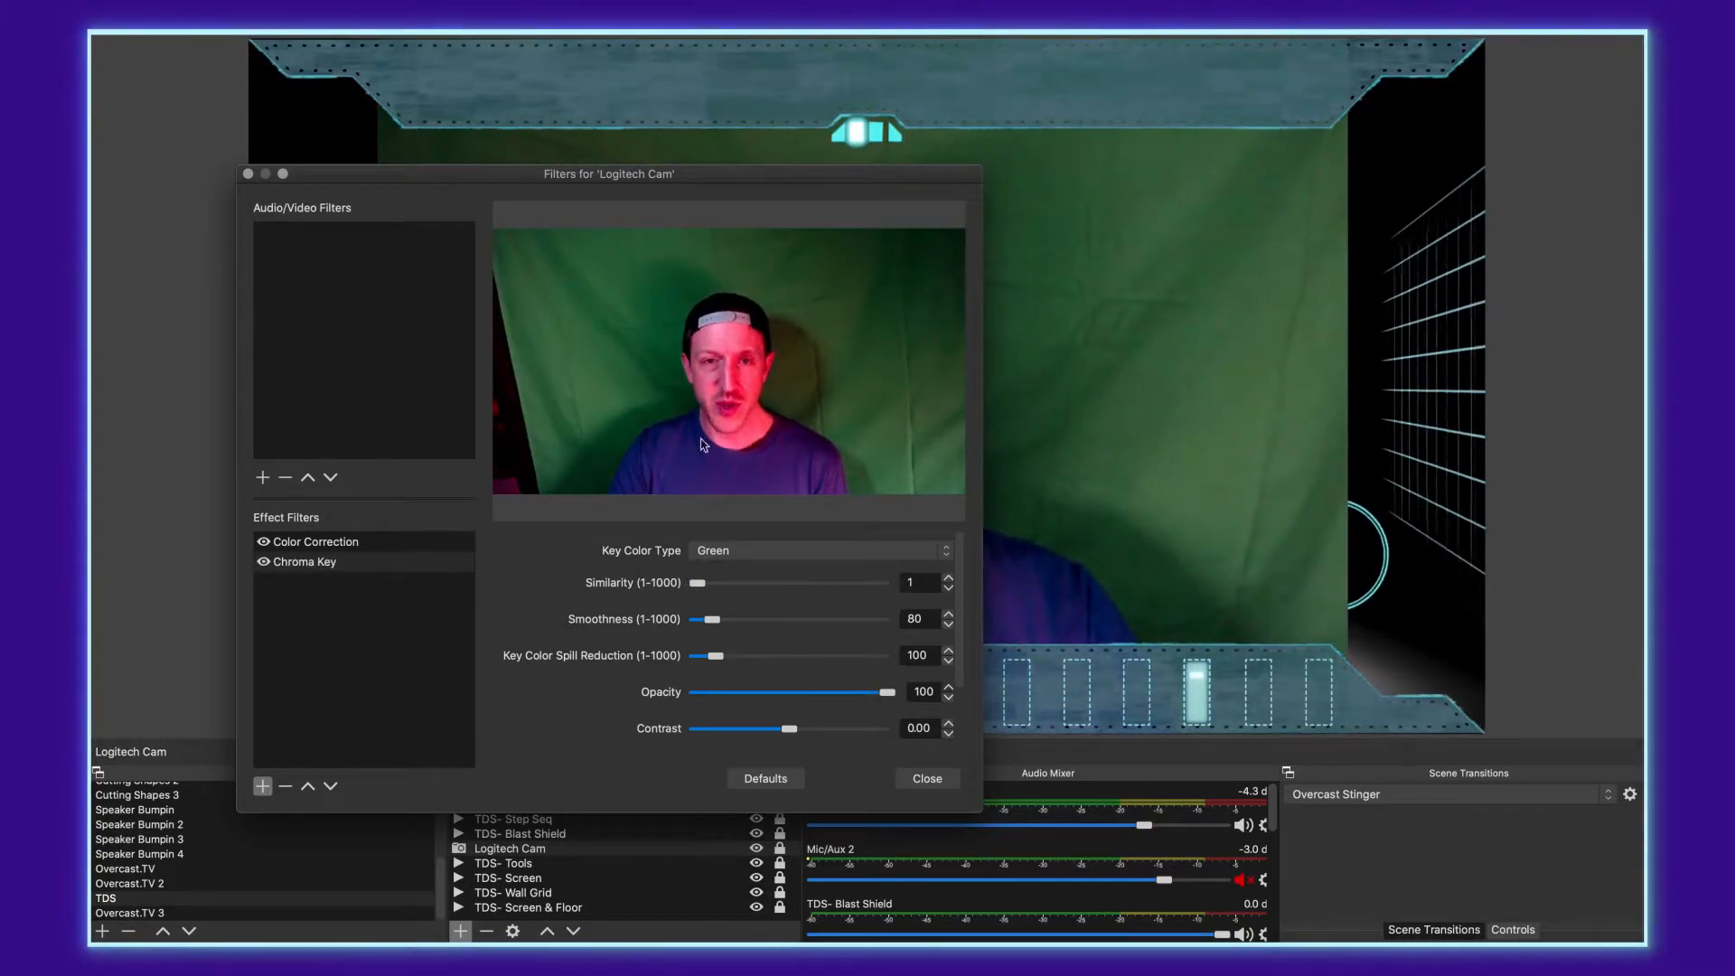
Switch the Chroma Key to a custom key color and choose a darker, muted green of about #52b862 matching the backdrop
drag(837, 172, 563, 153)
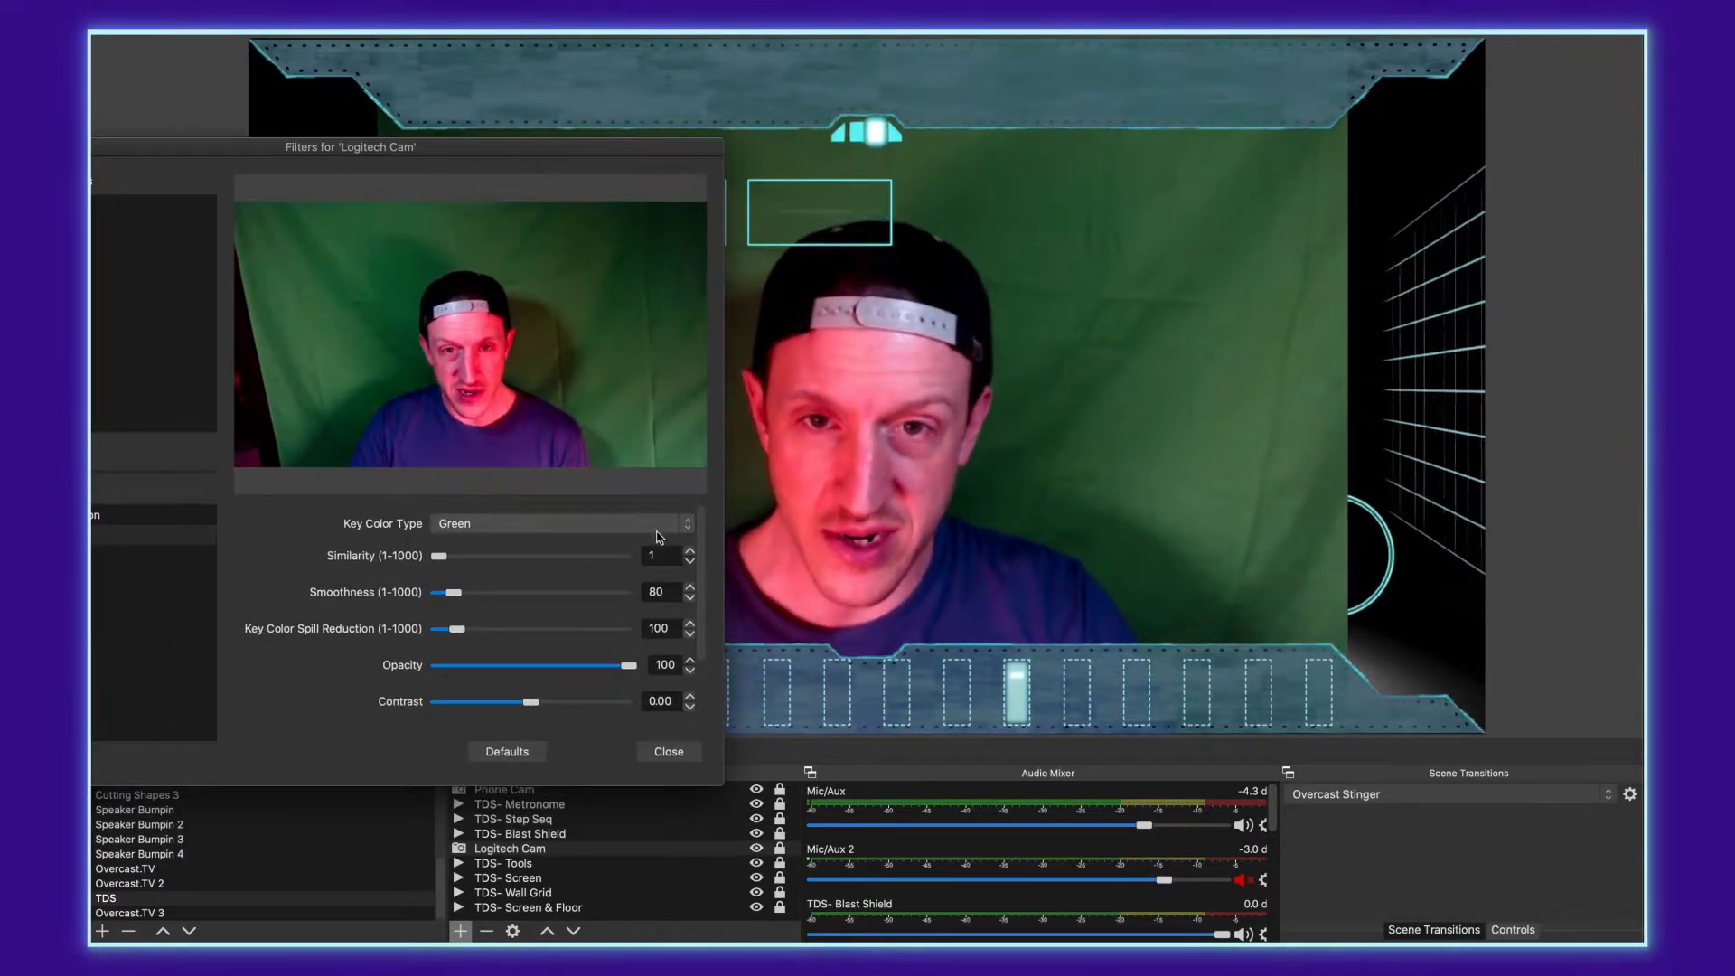
click(568, 523)
click(575, 570)
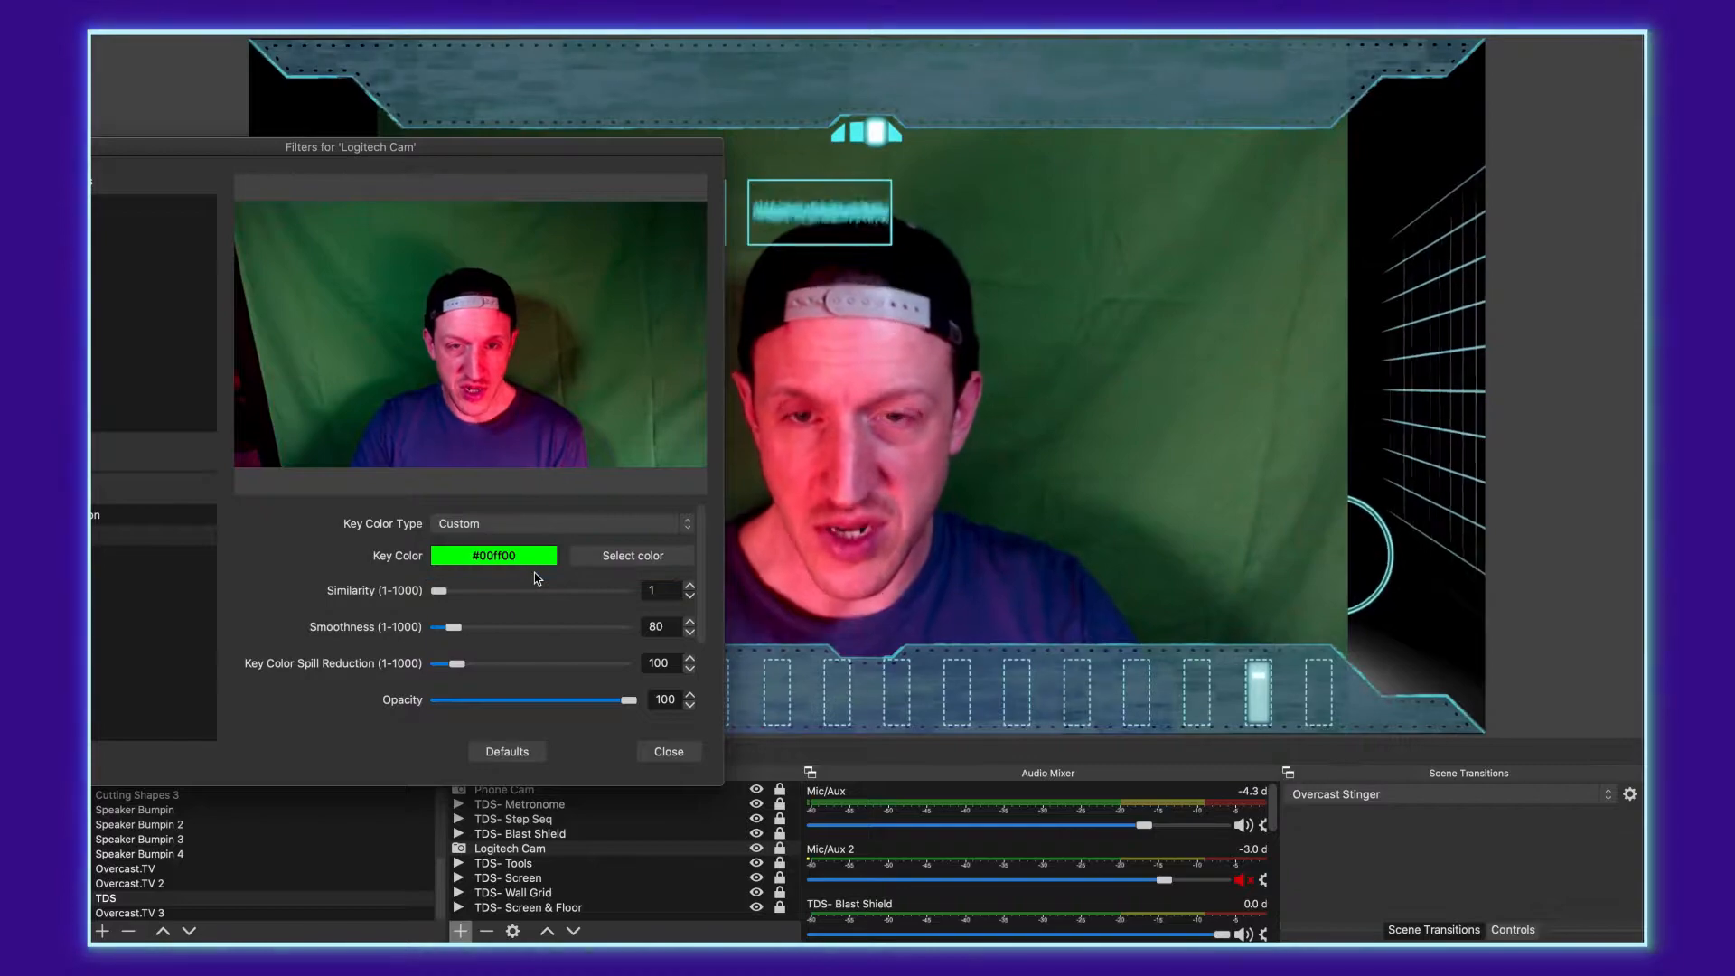
click(633, 556)
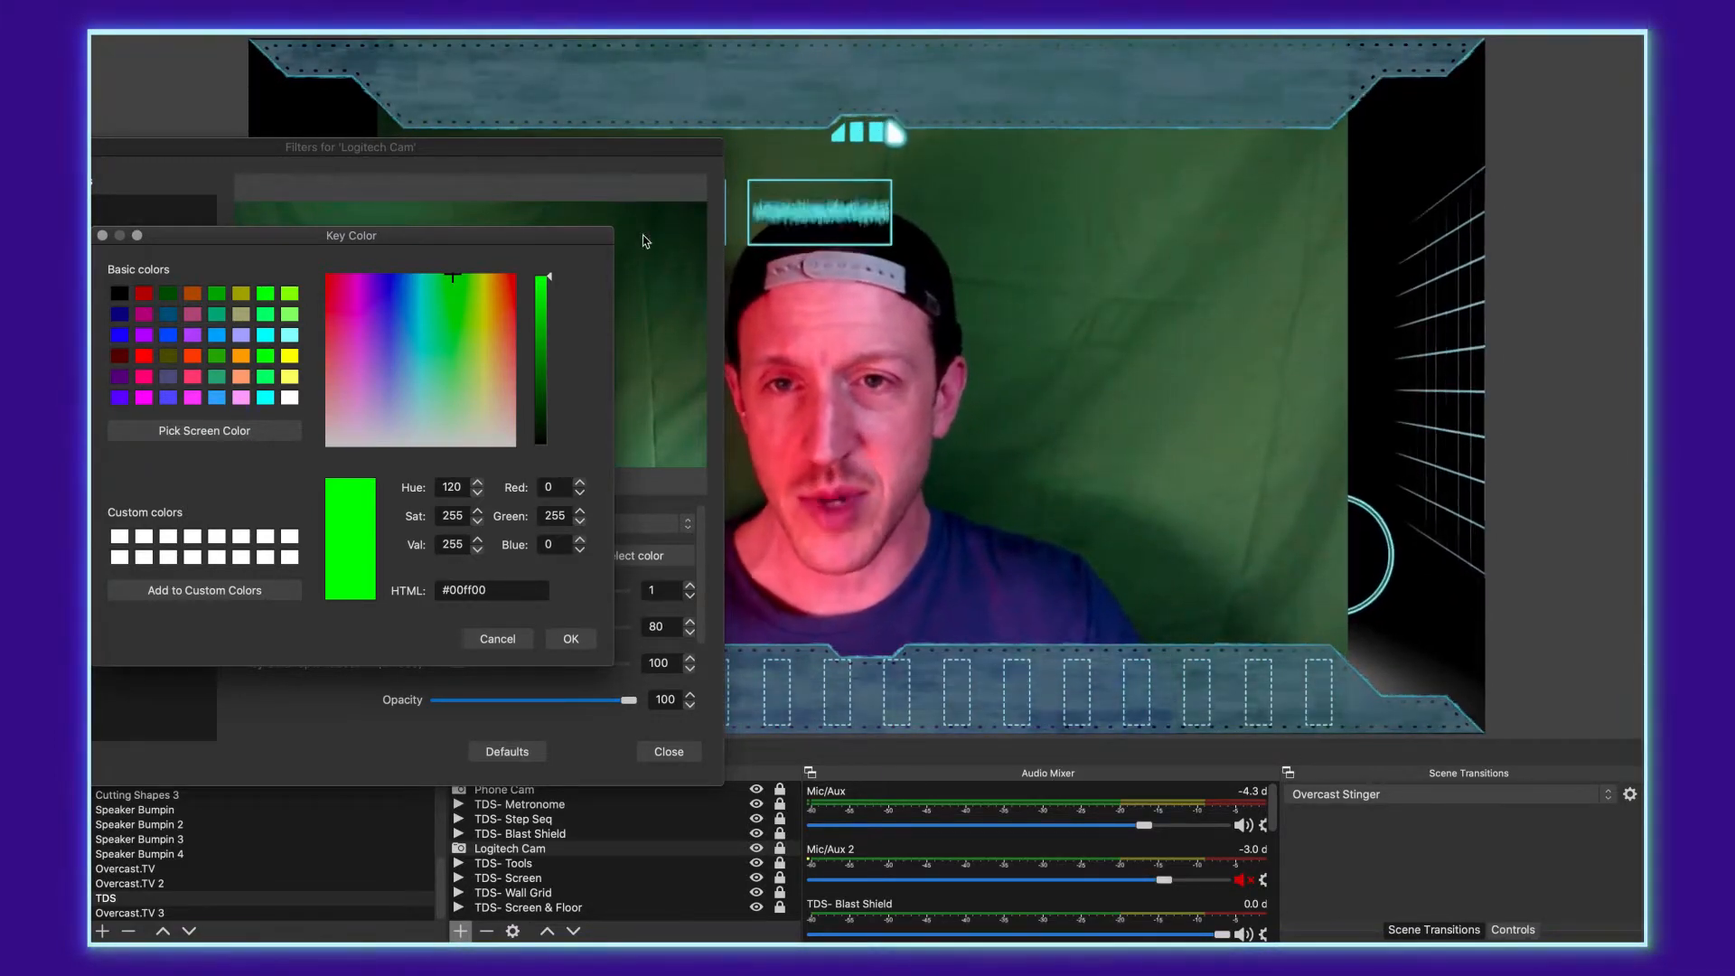
click(453, 278)
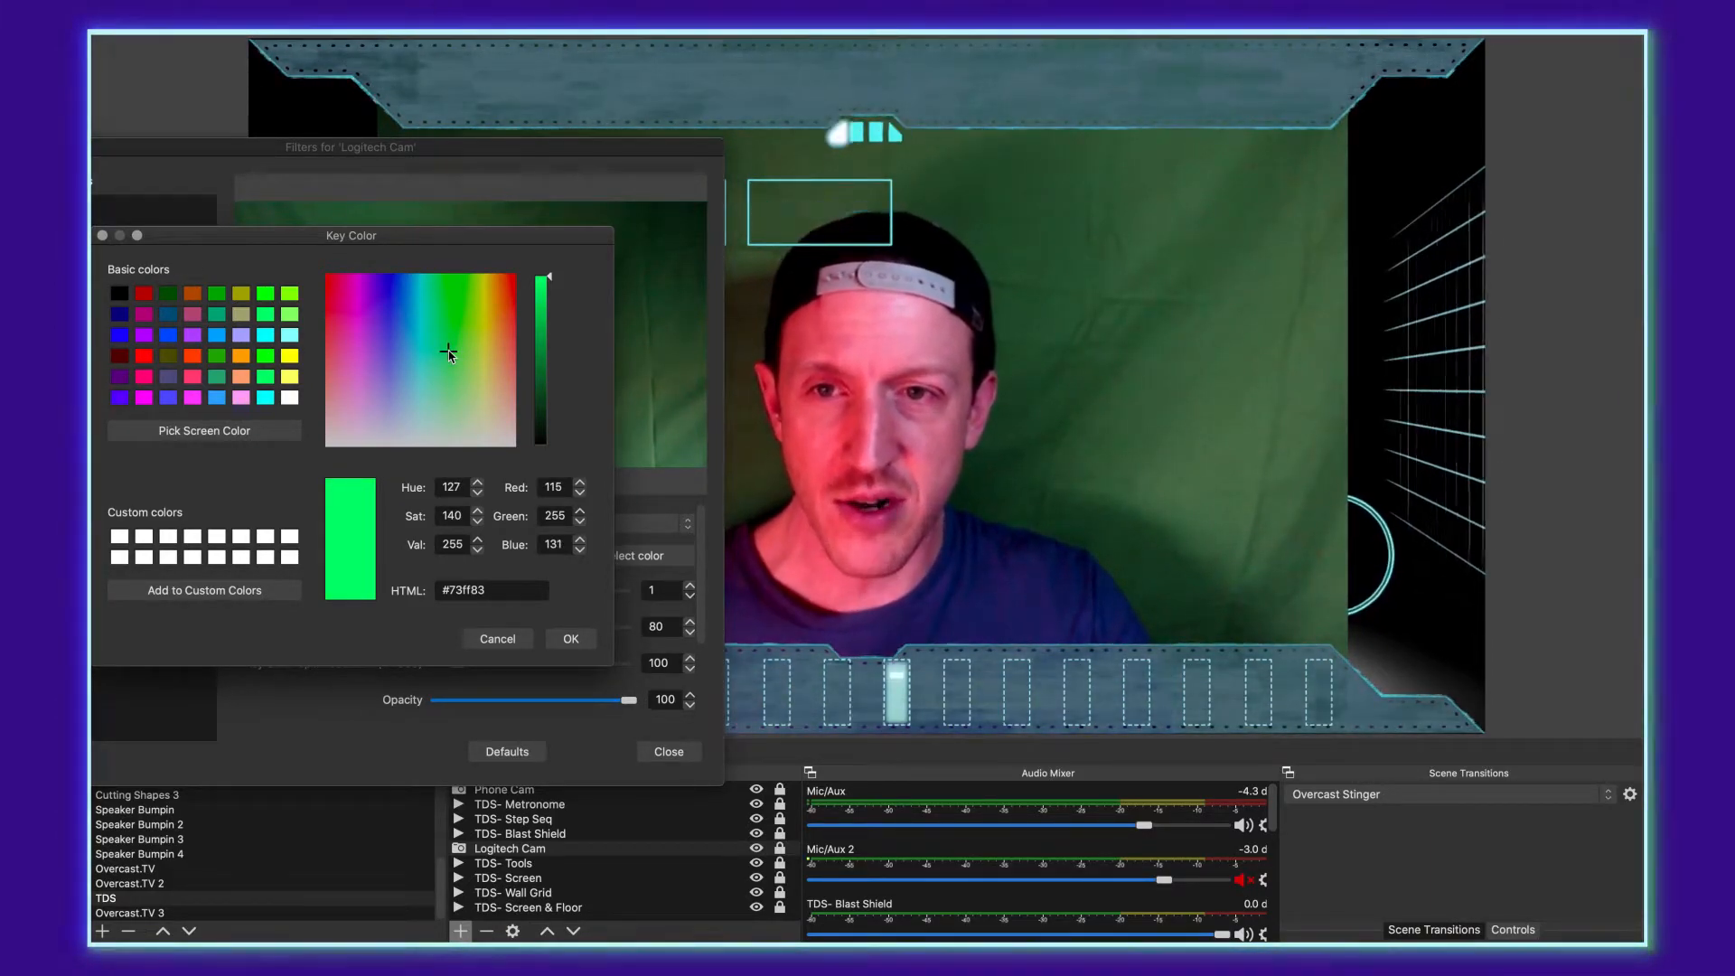
drag(450, 354, 449, 352)
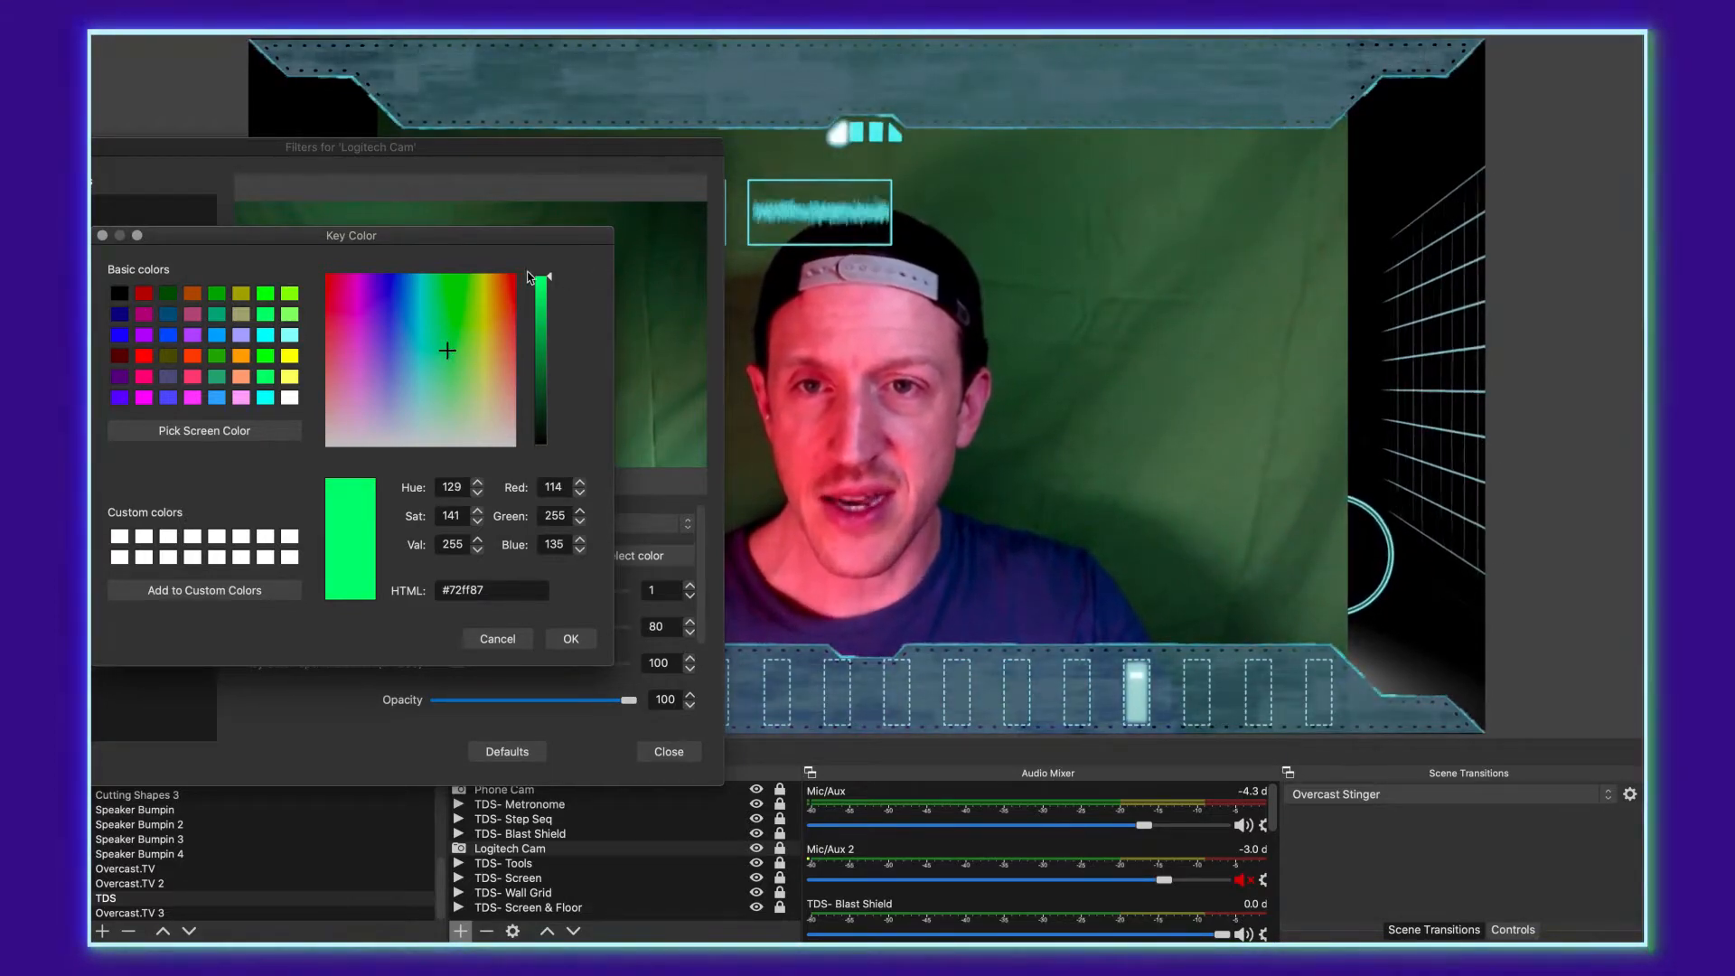
drag(550, 282, 551, 310)
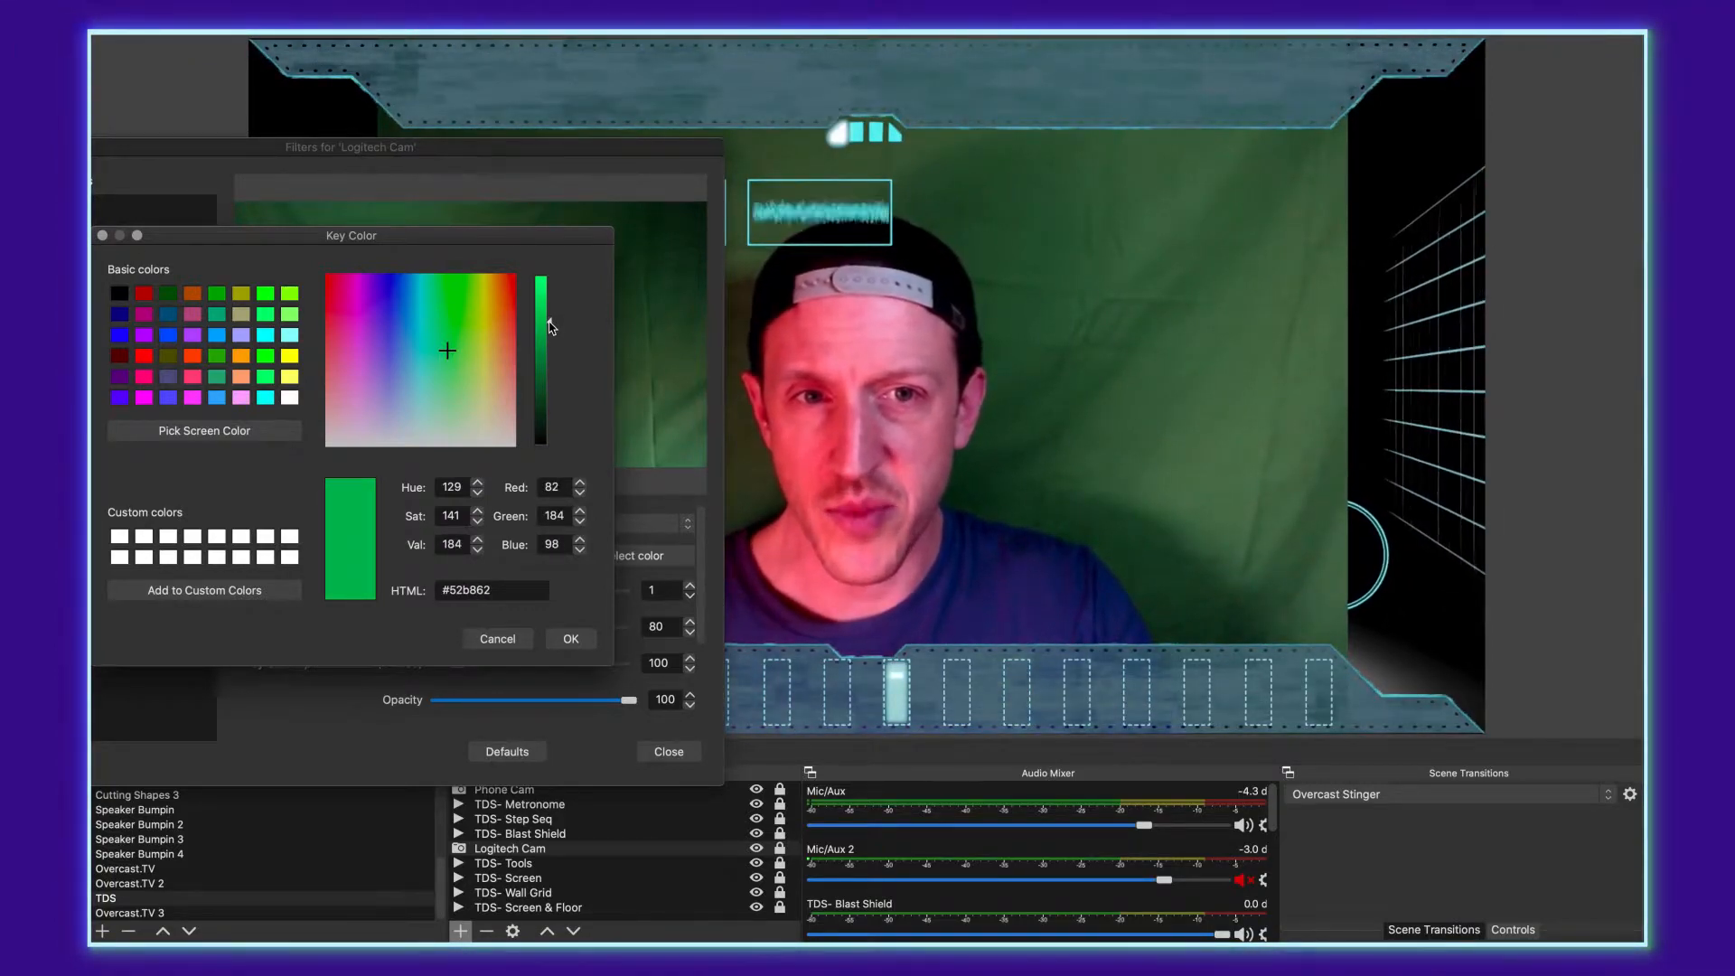
drag(550, 329, 551, 329)
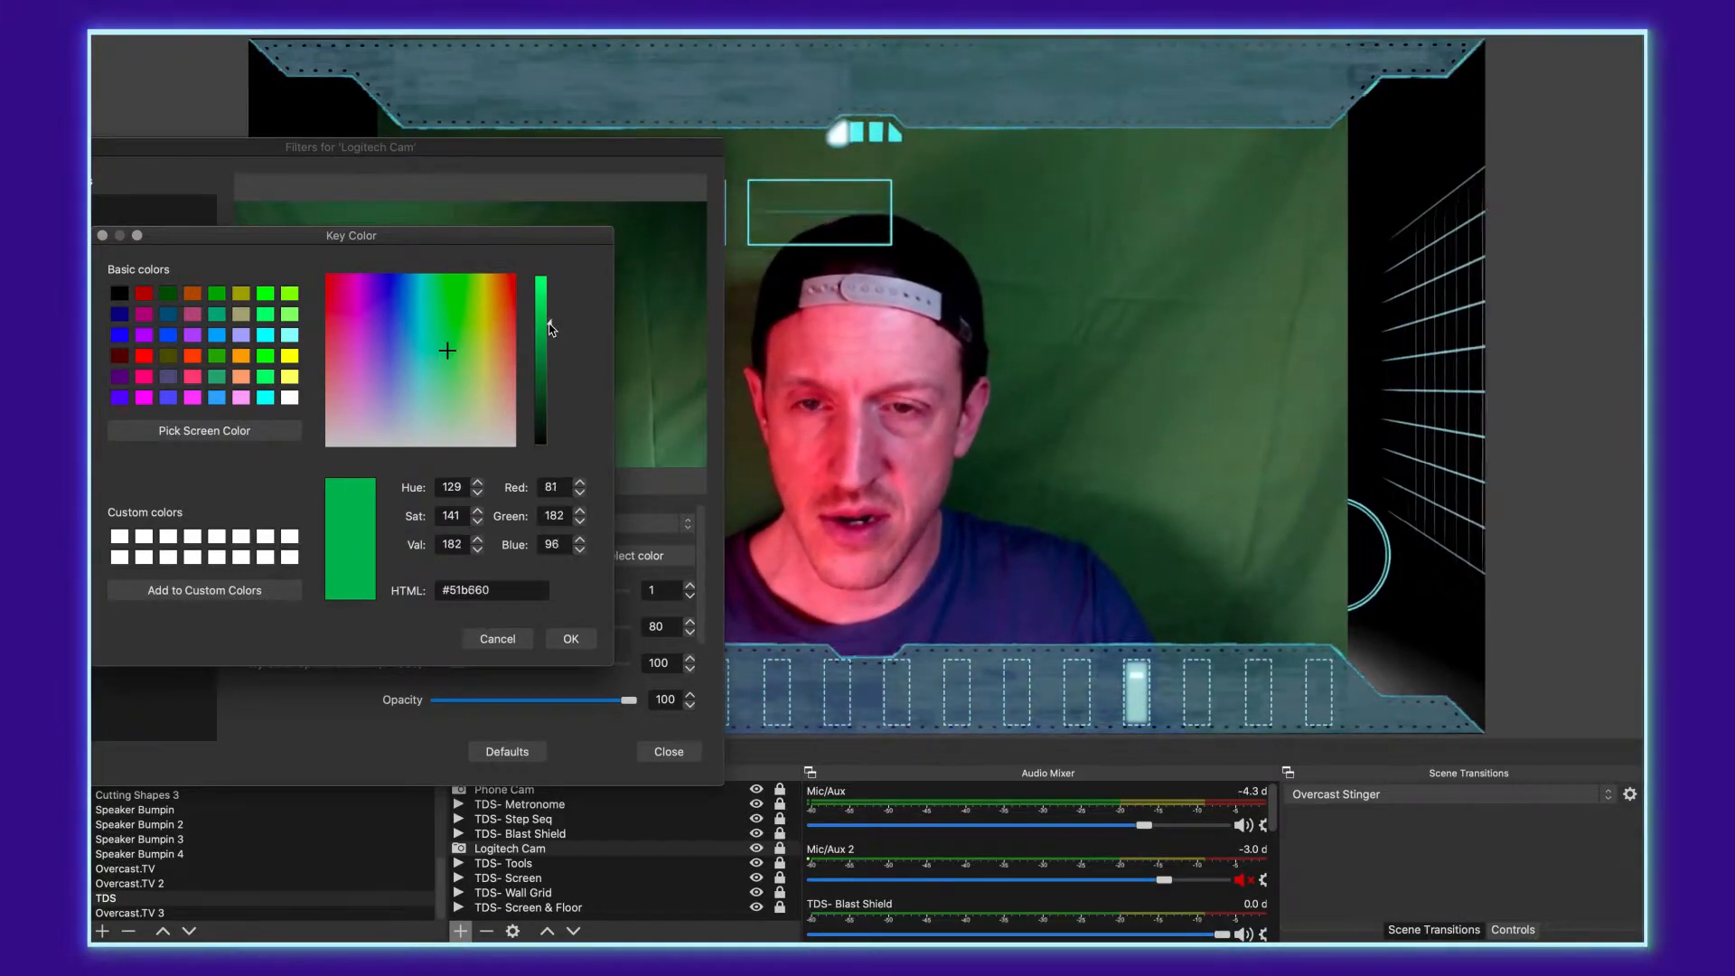
click(571, 639)
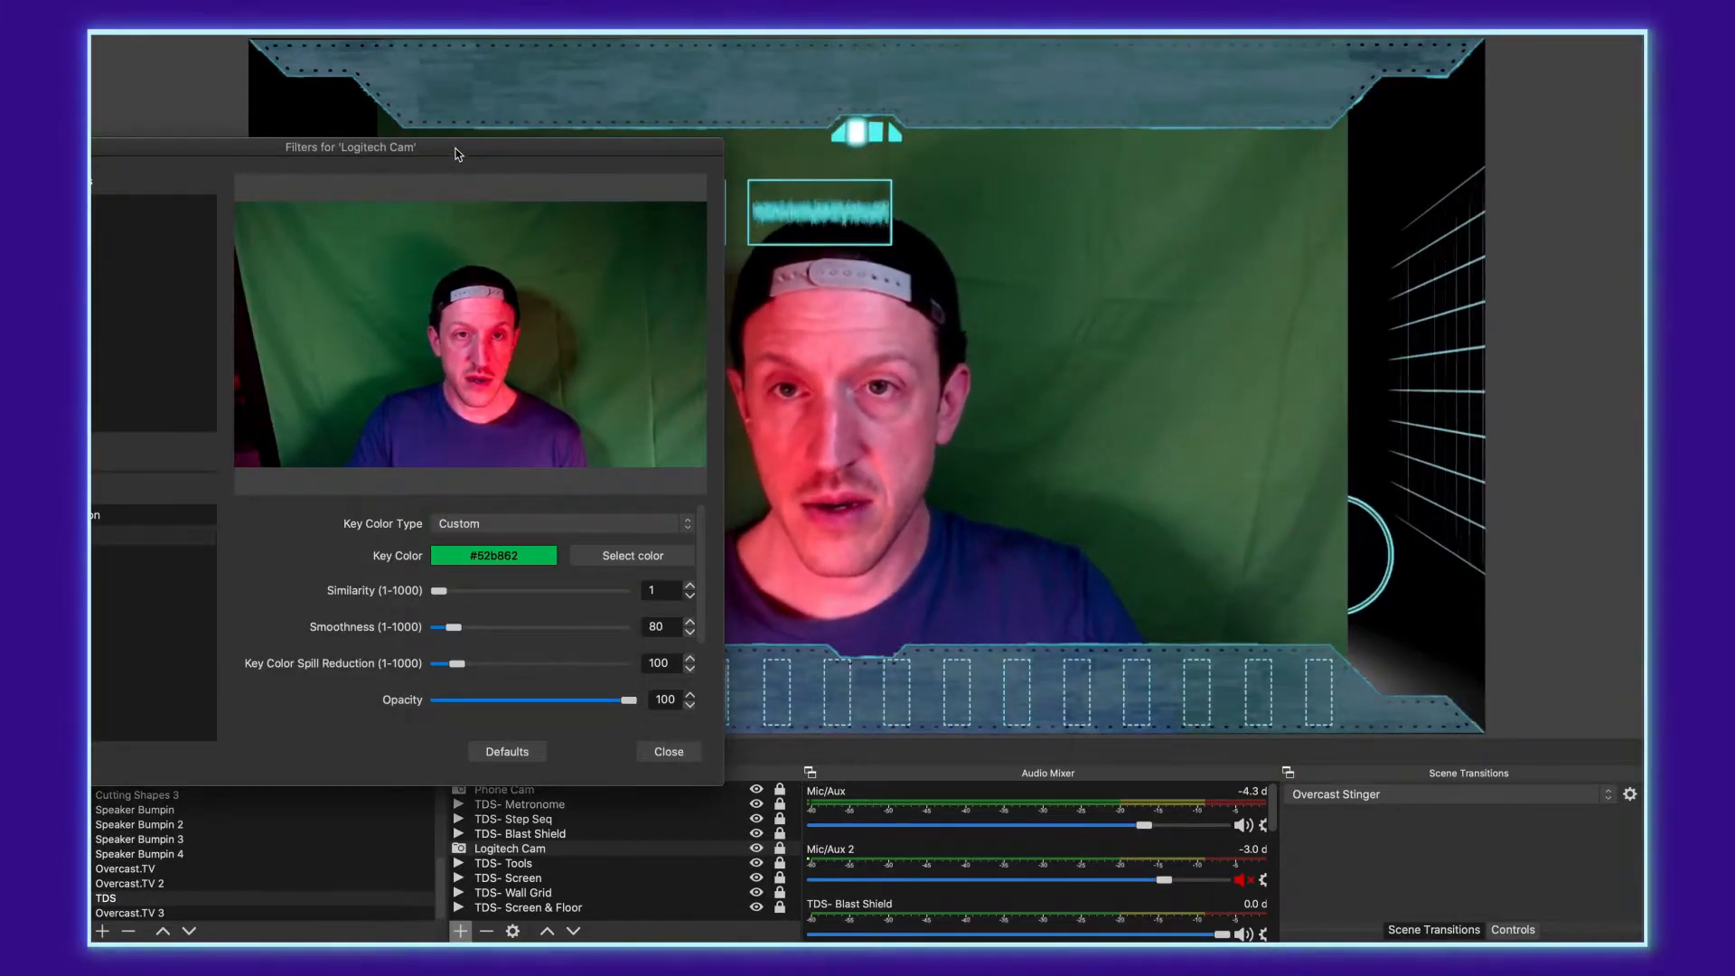
Set the Chroma Key similarity to 182 to remove the green backdrop behind the presenter
drag(455, 148, 422, 206)
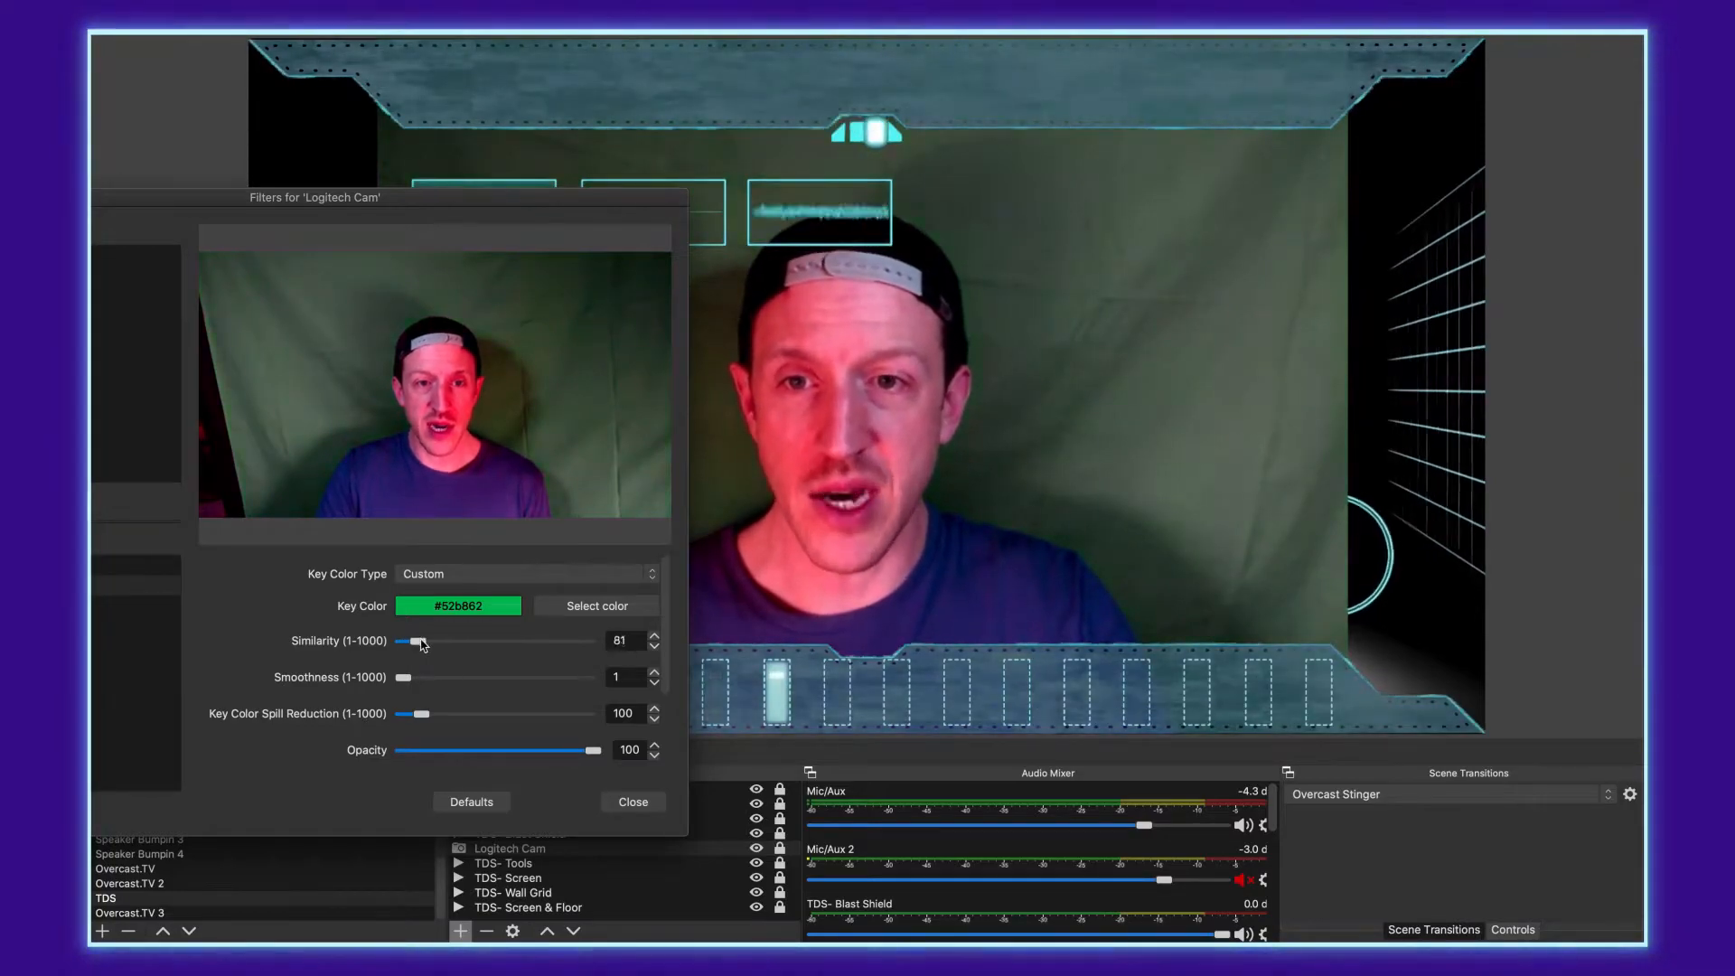
drag(421, 644, 440, 648)
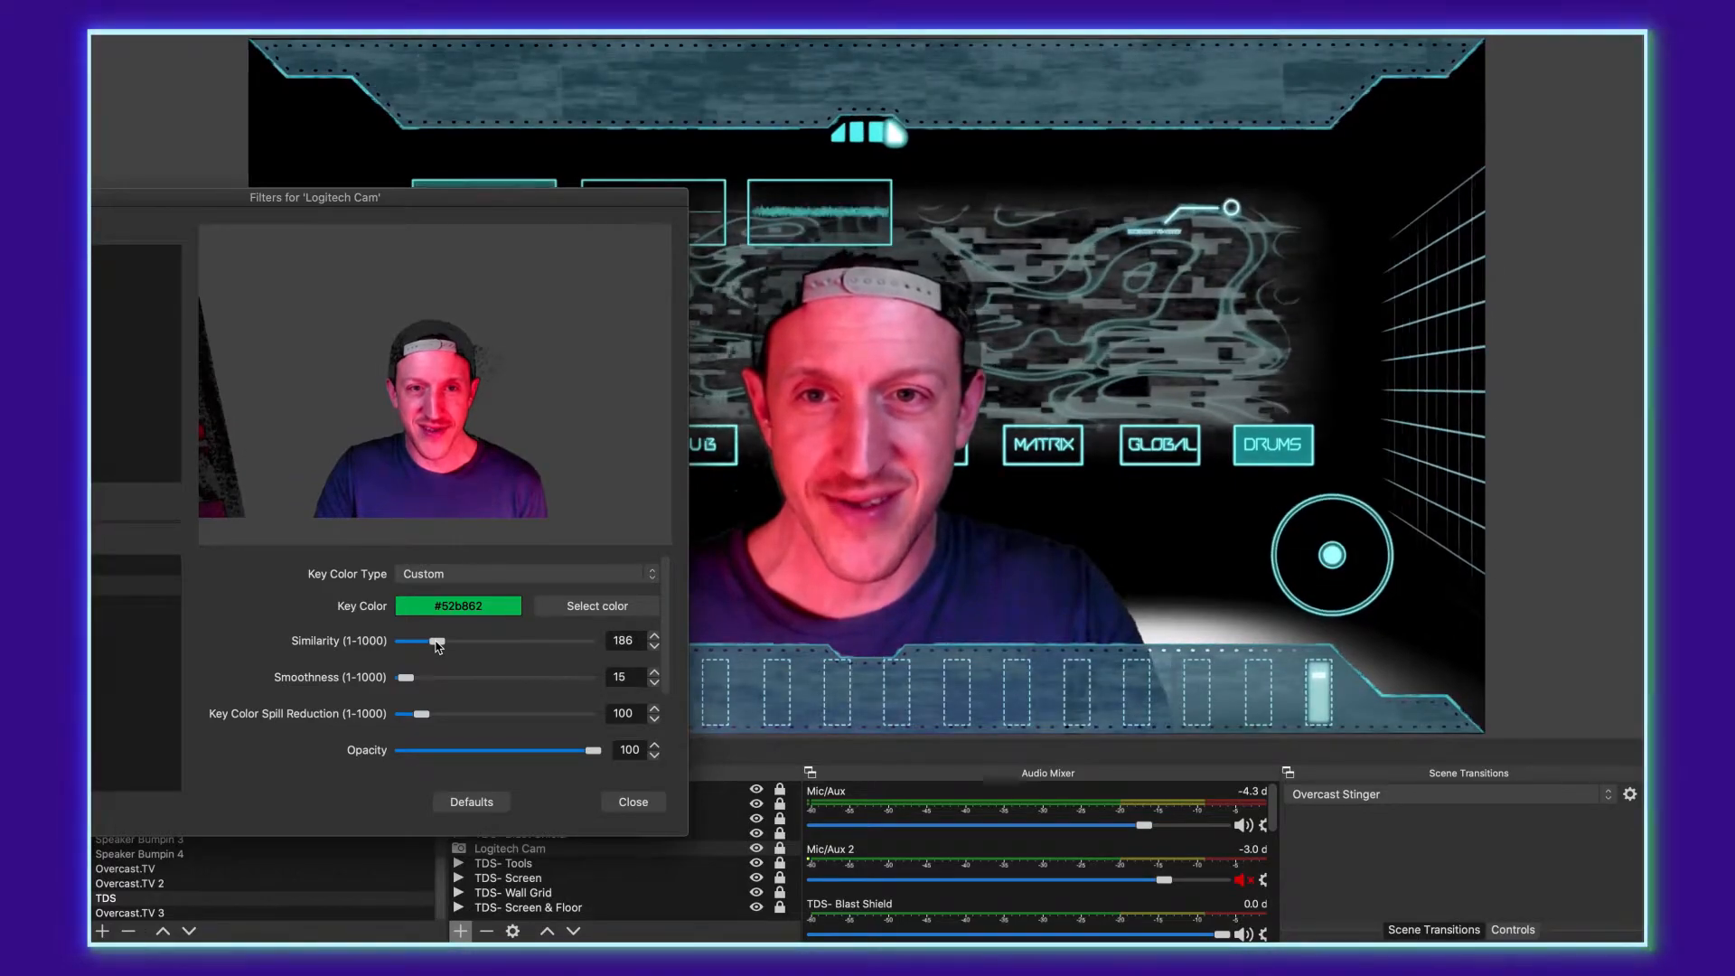
drag(436, 643, 435, 642)
click(652, 638)
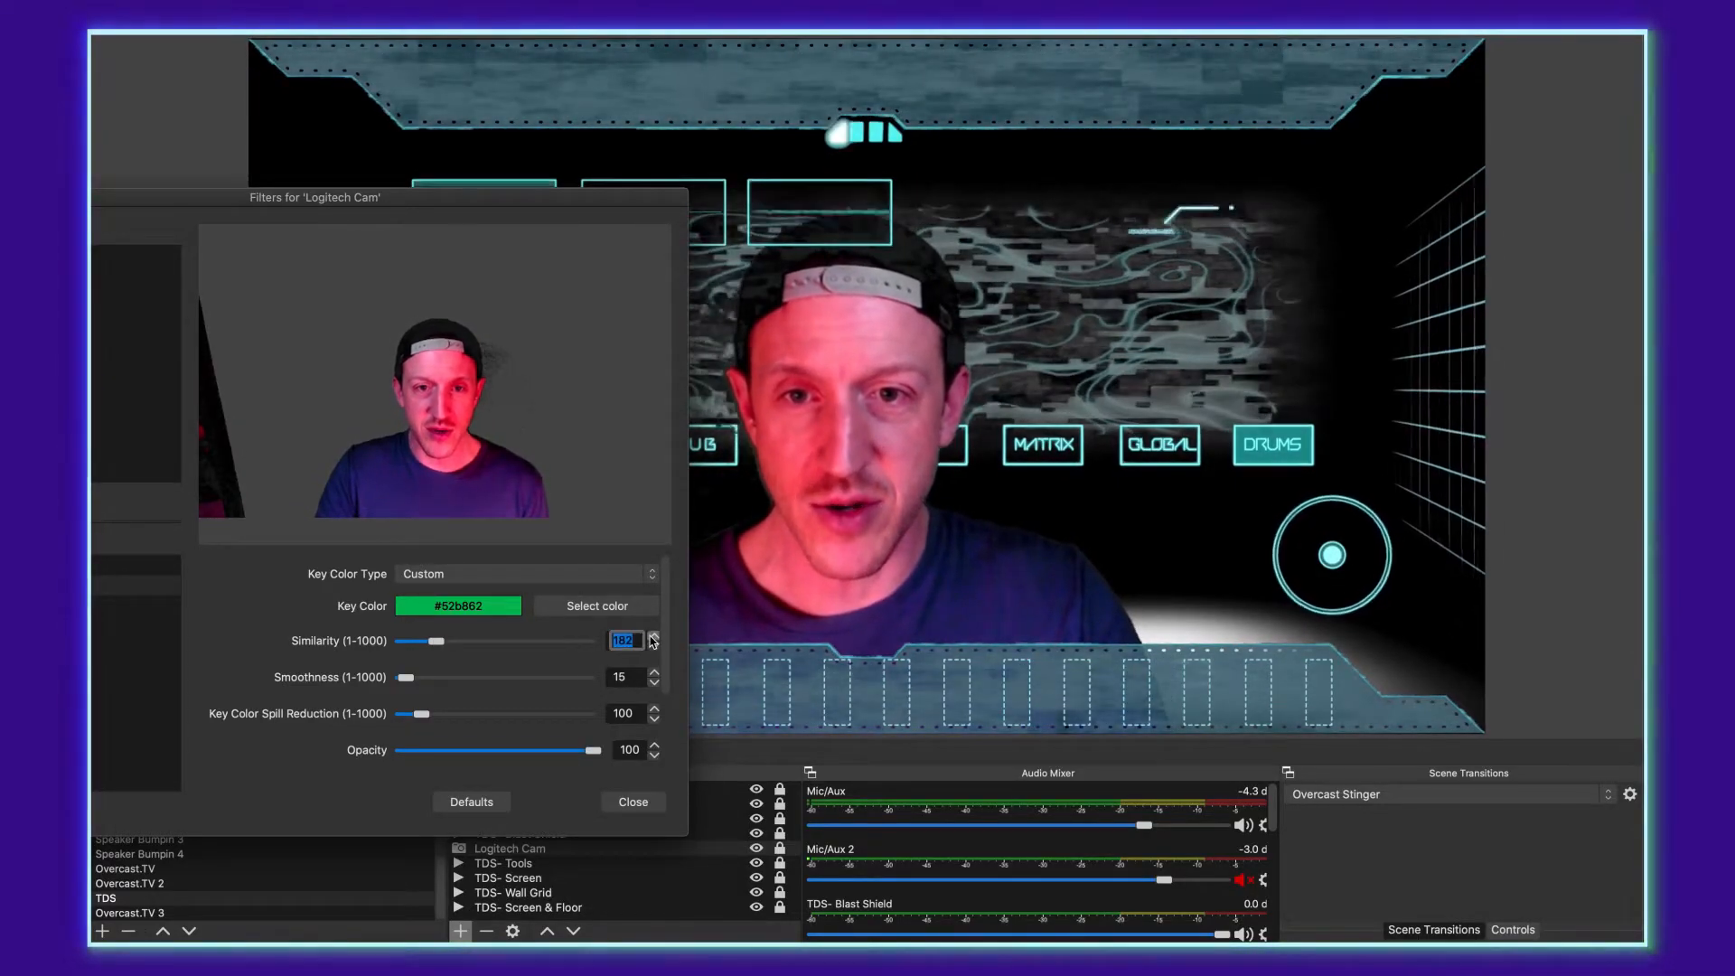
click(651, 636)
click(650, 637)
click(651, 636)
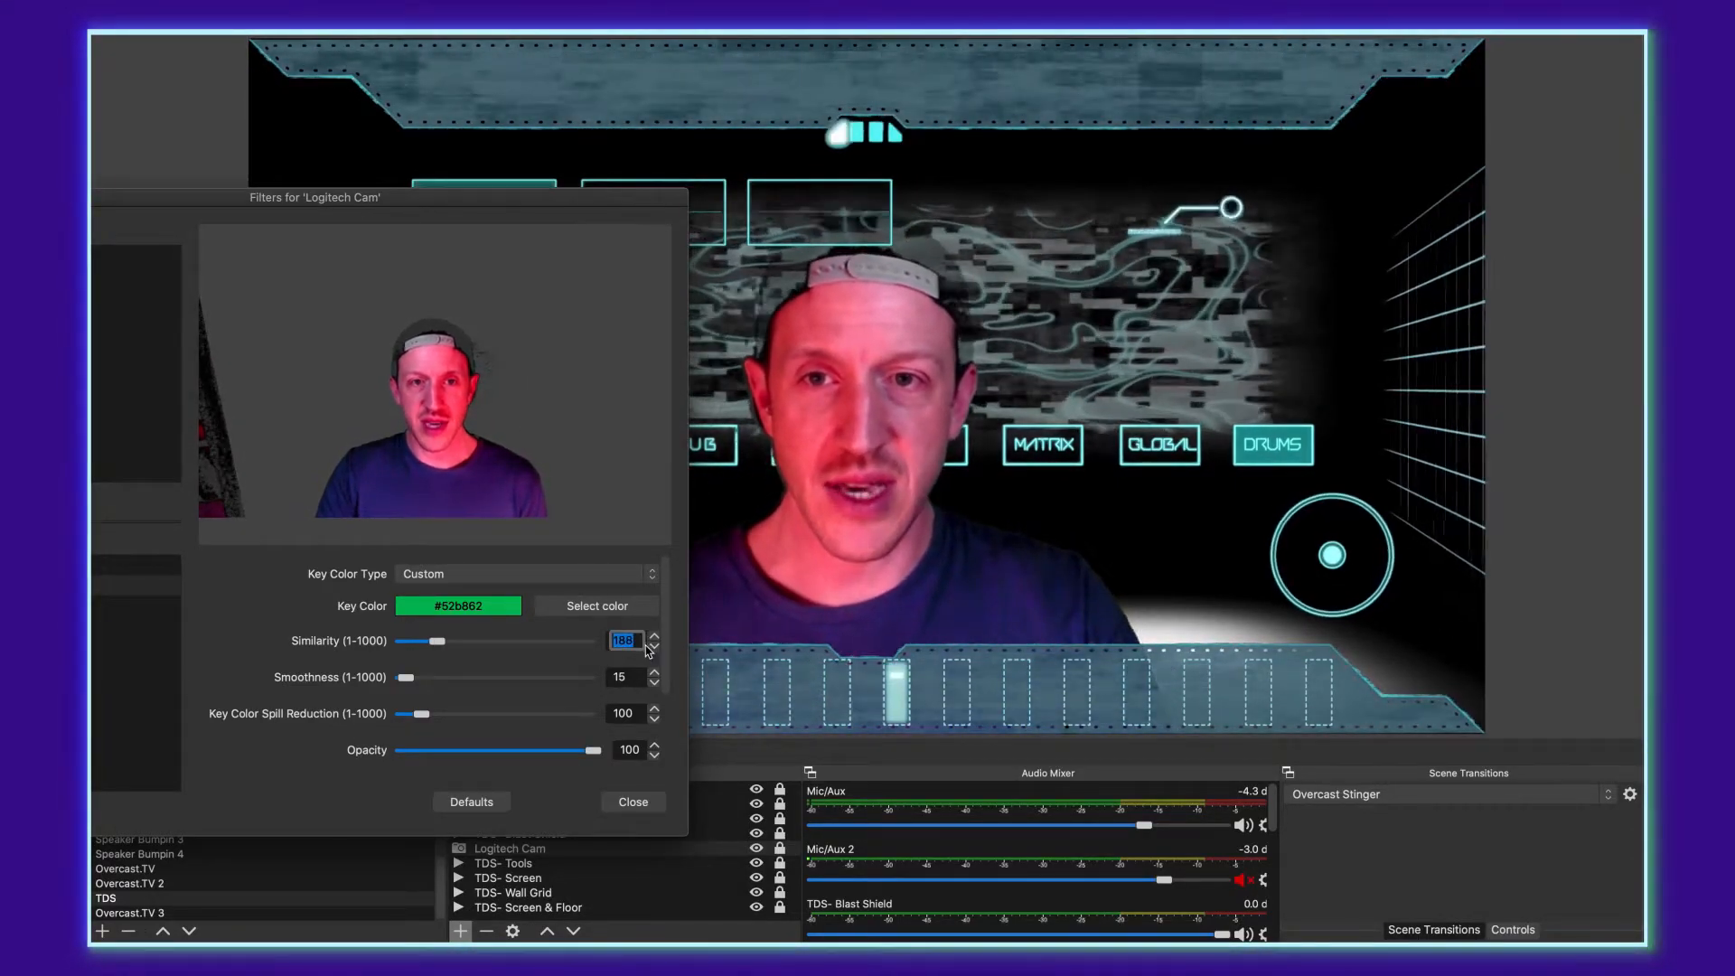
click(653, 646)
click(654, 646)
click(653, 647)
click(653, 647)
click(654, 647)
click(653, 646)
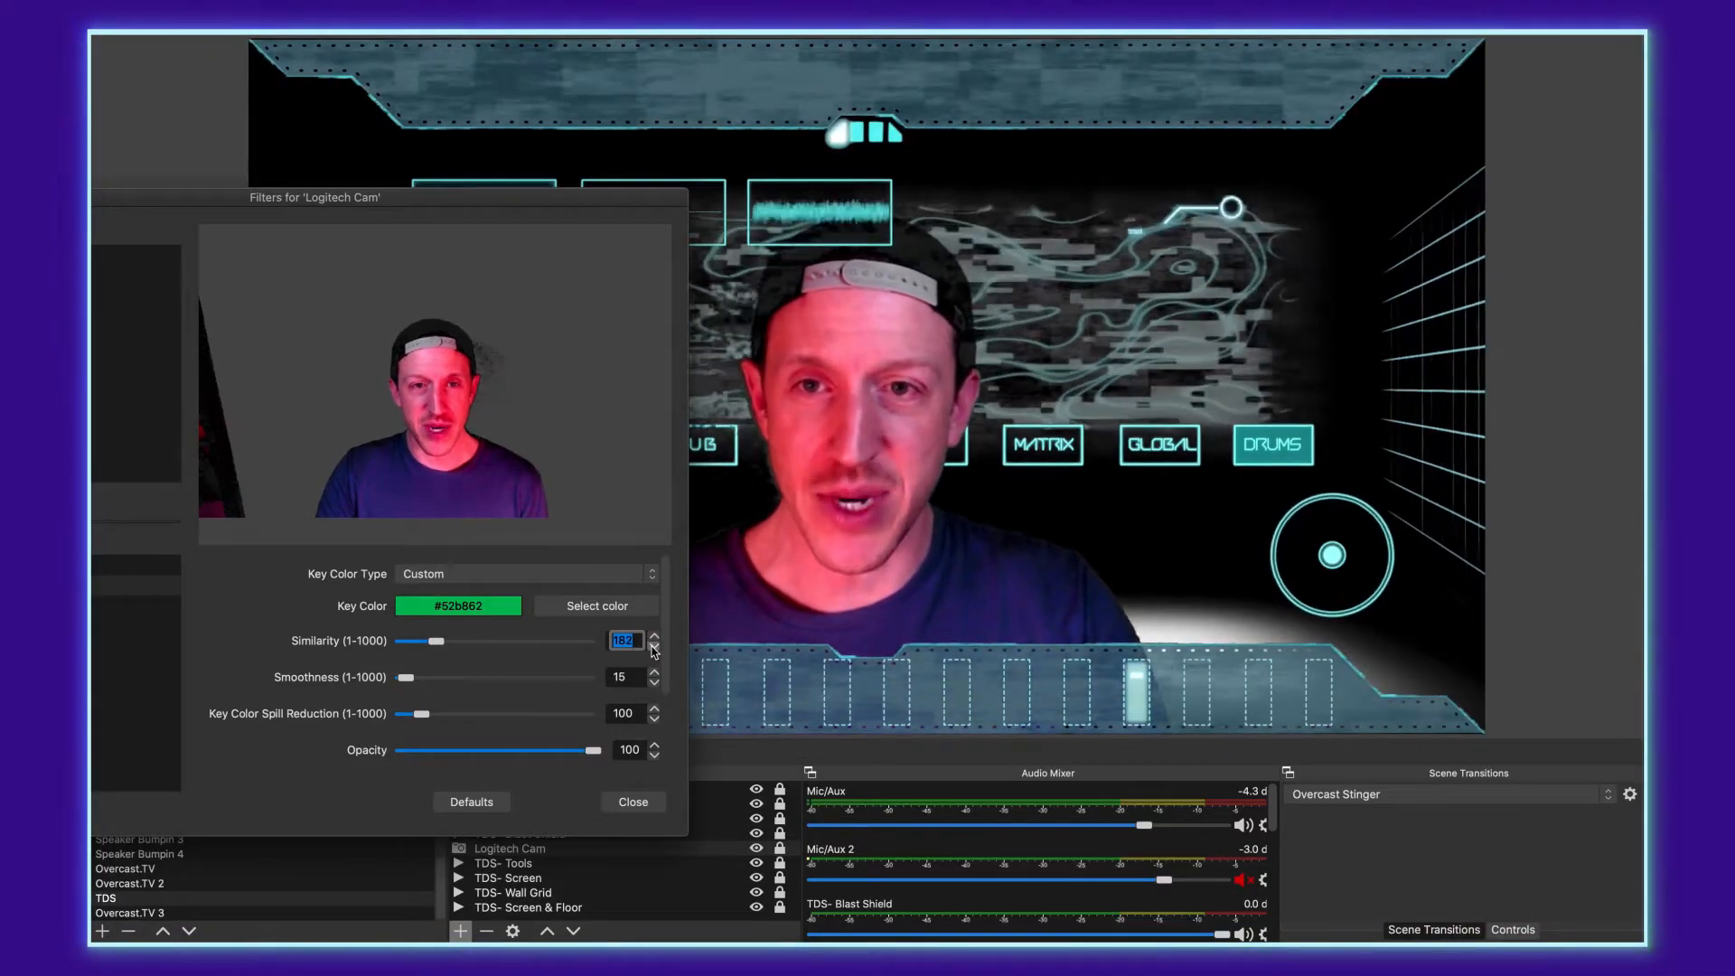
Set the Chroma Key smoothness to 21
click(654, 673)
click(654, 673)
click(654, 673)
click(653, 672)
click(653, 672)
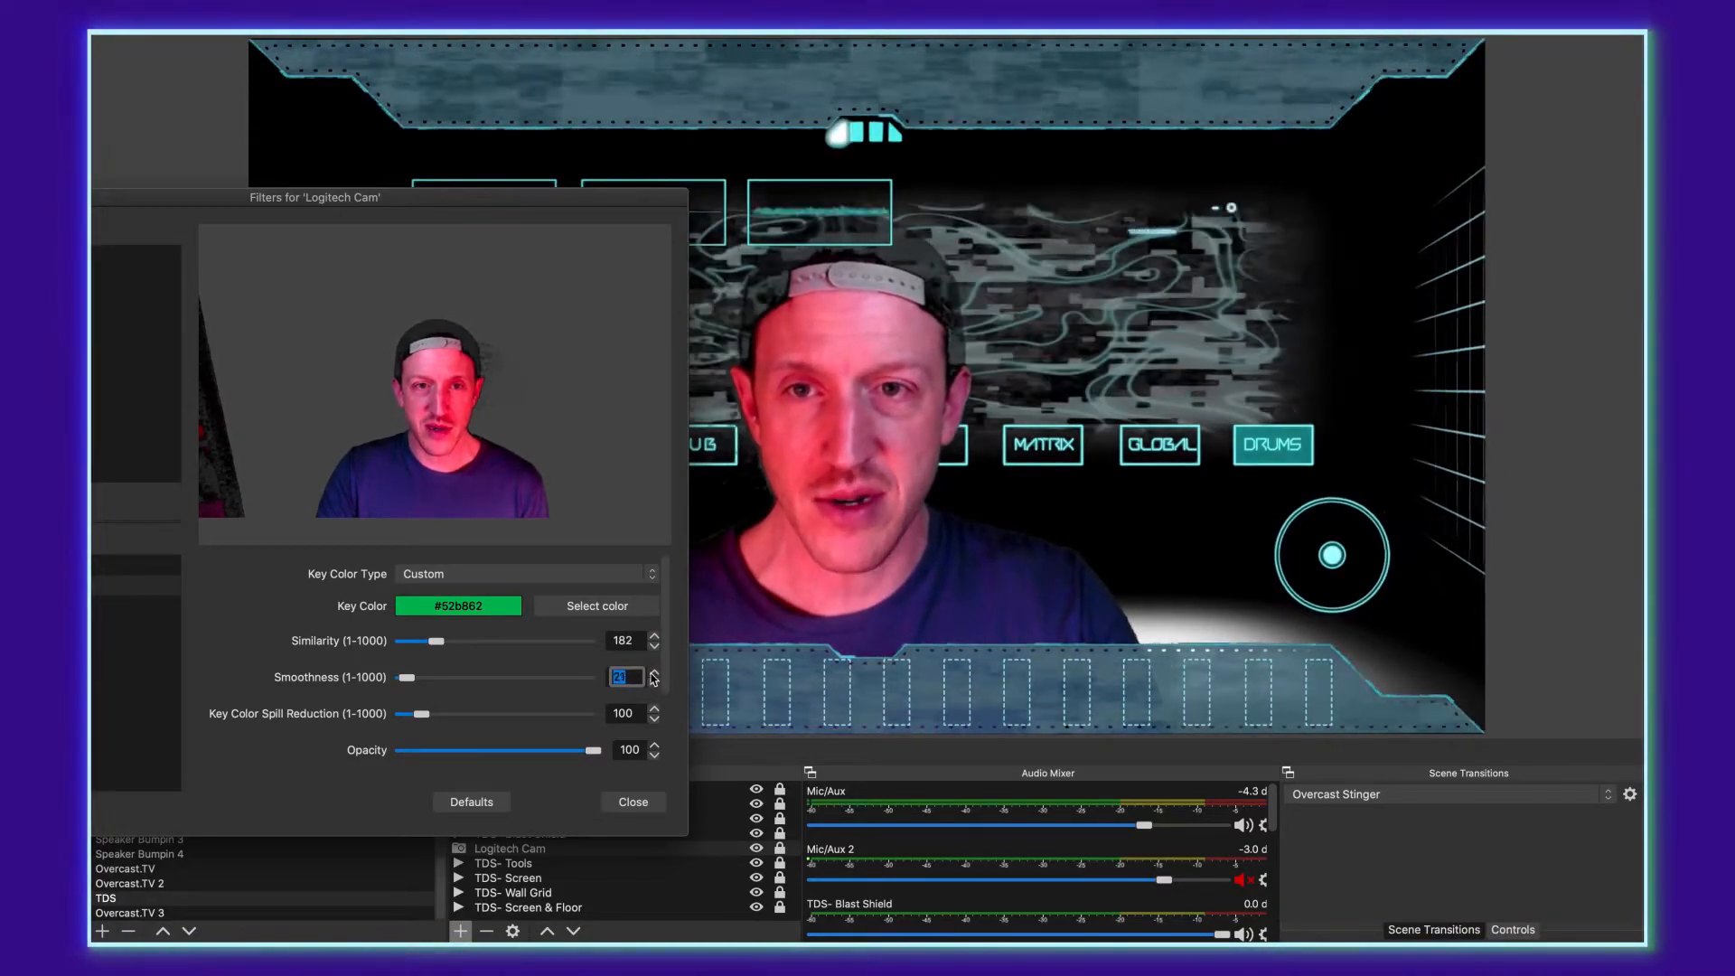
click(653, 673)
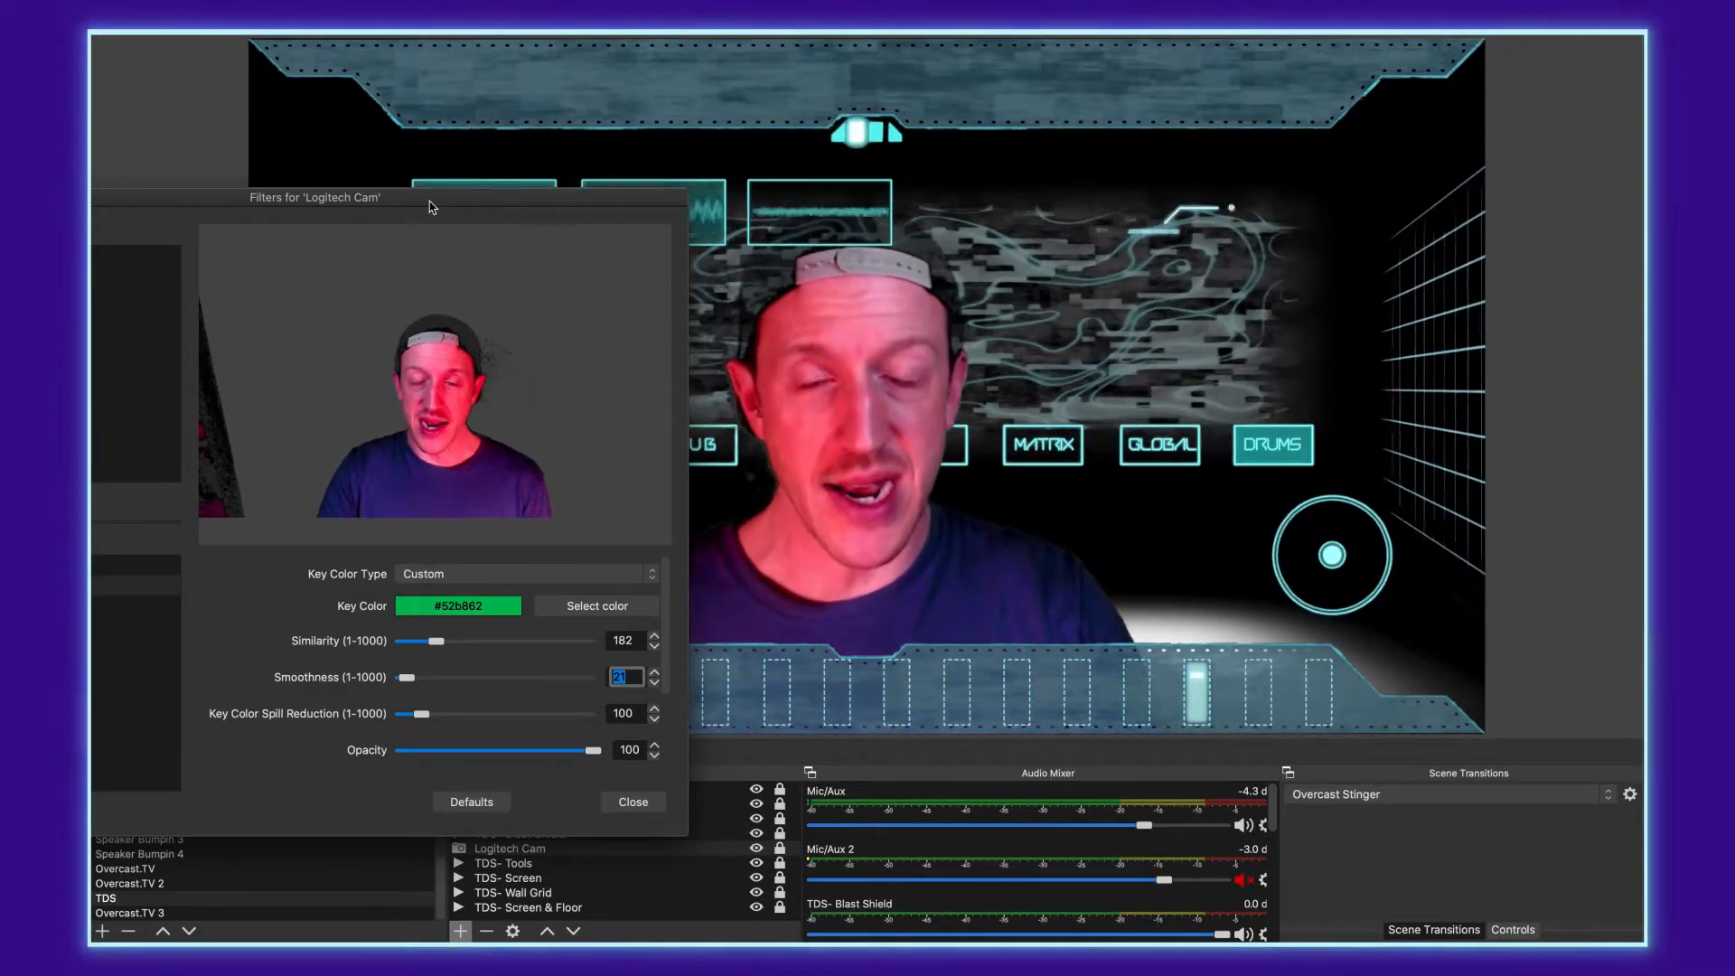
Add a second Color Correction filter below the Chroma Key with contrast 0.11, brightness 0.03 and hue shift -21.43
drag(429, 207, 1495, 217)
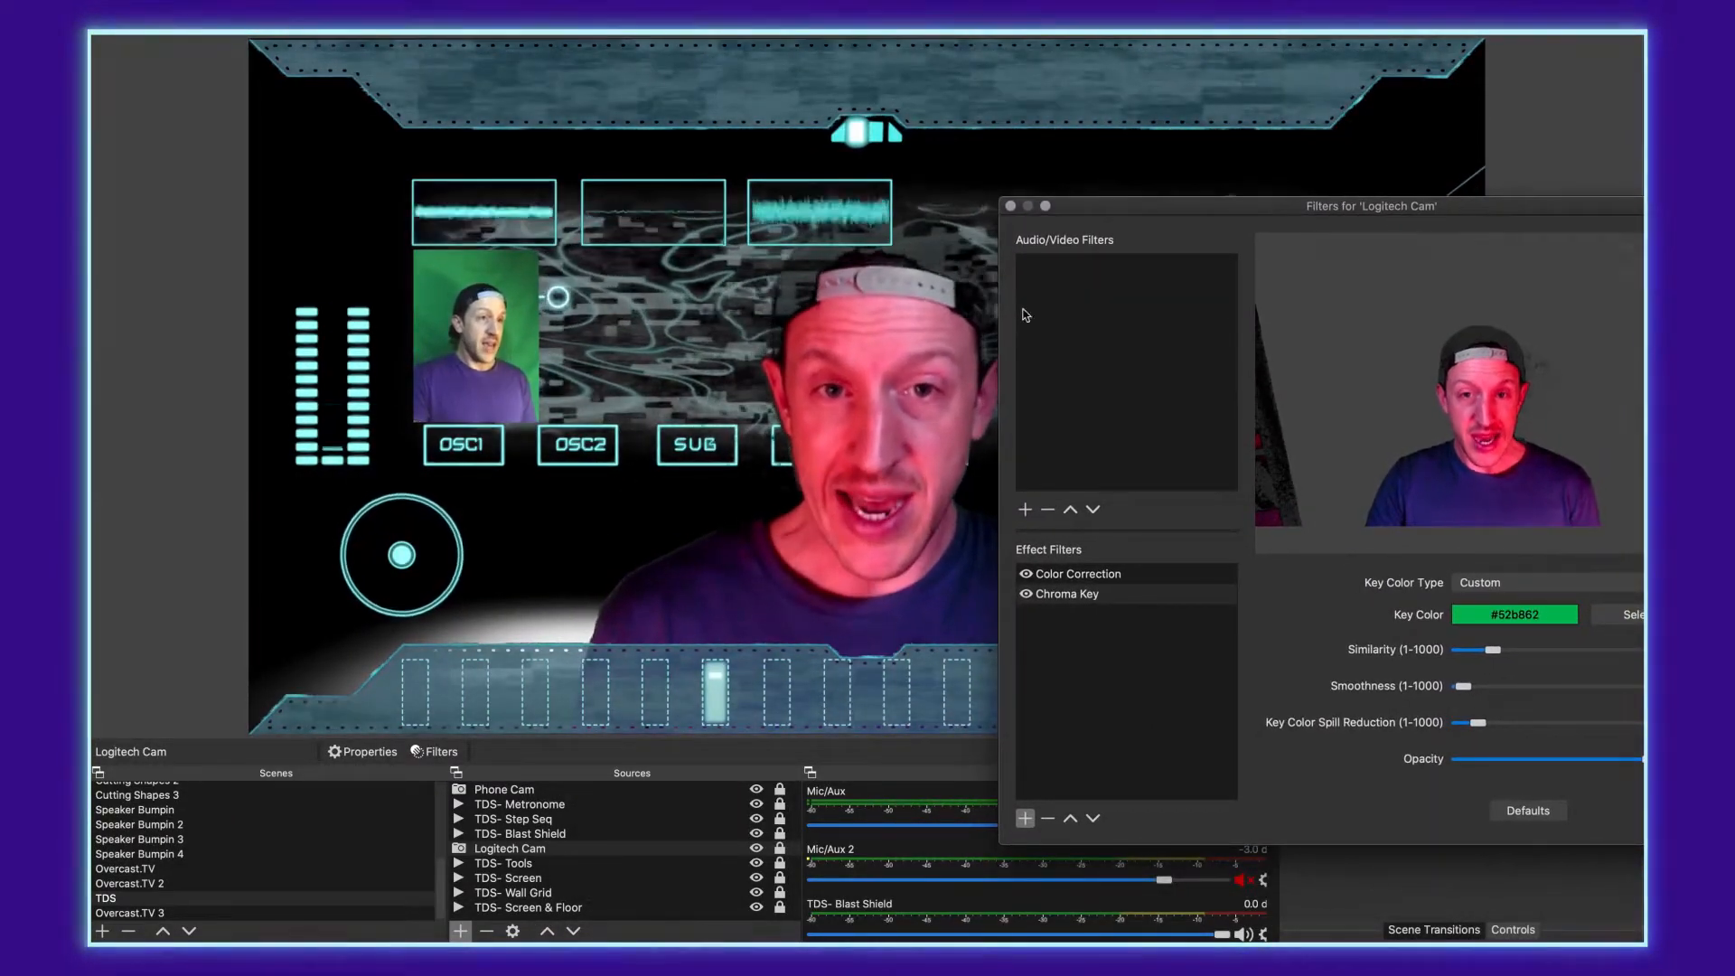
click(1066, 593)
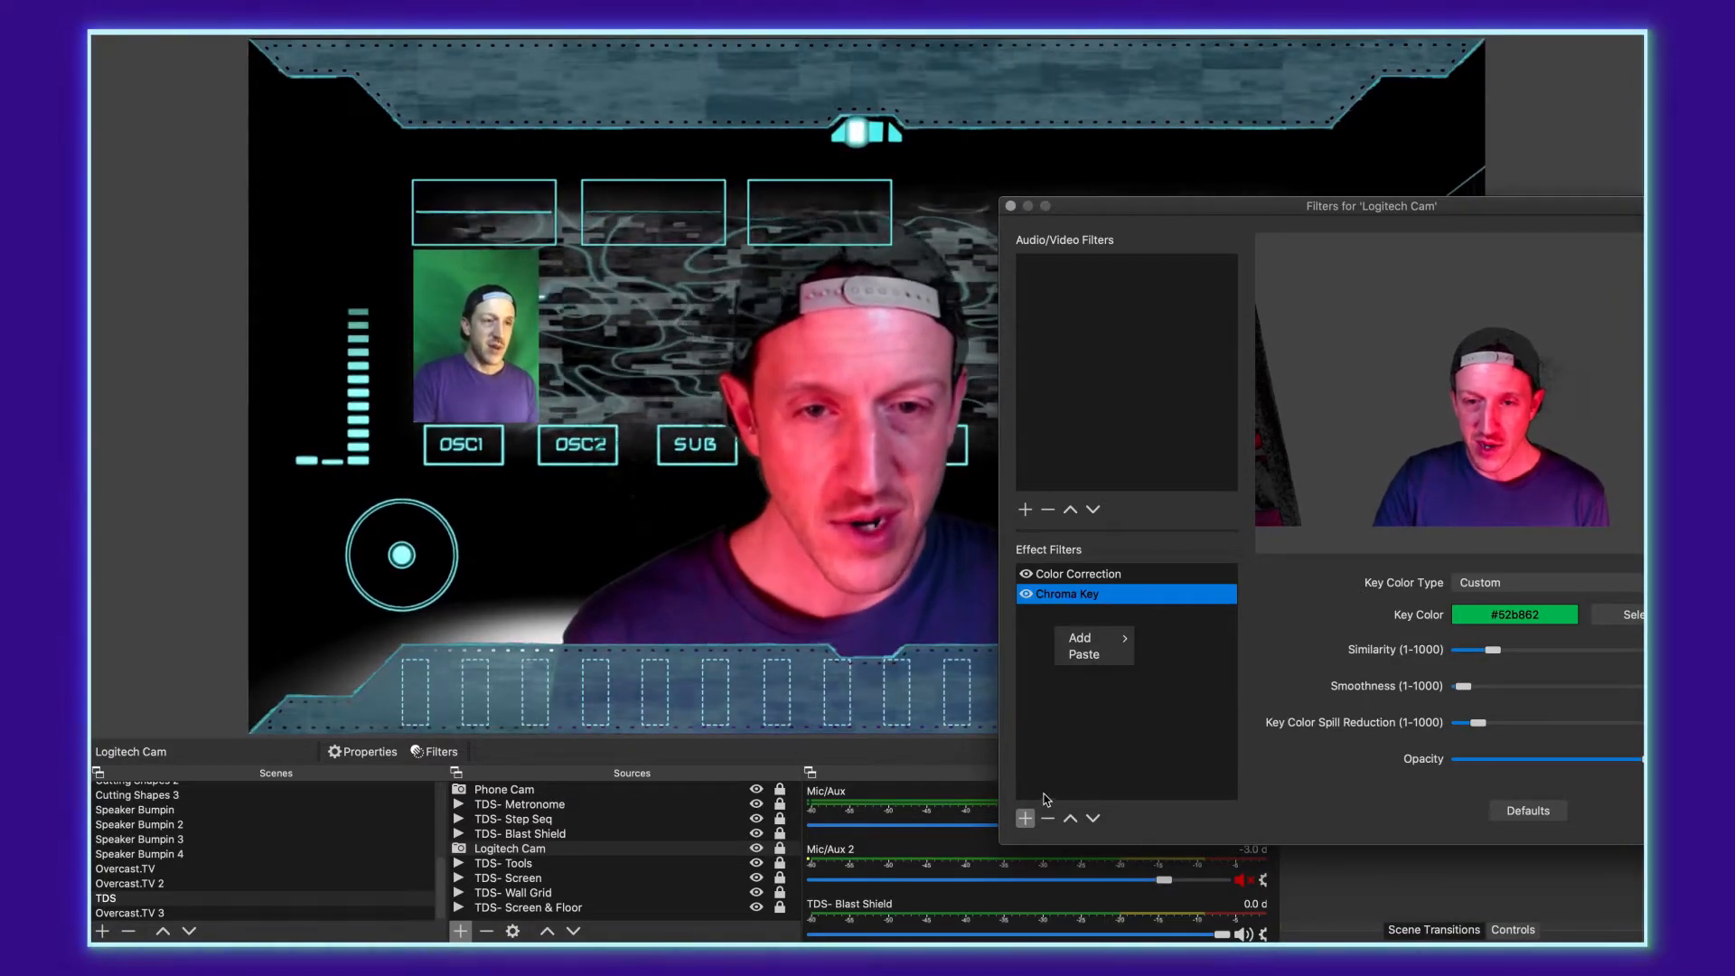
click(1026, 821)
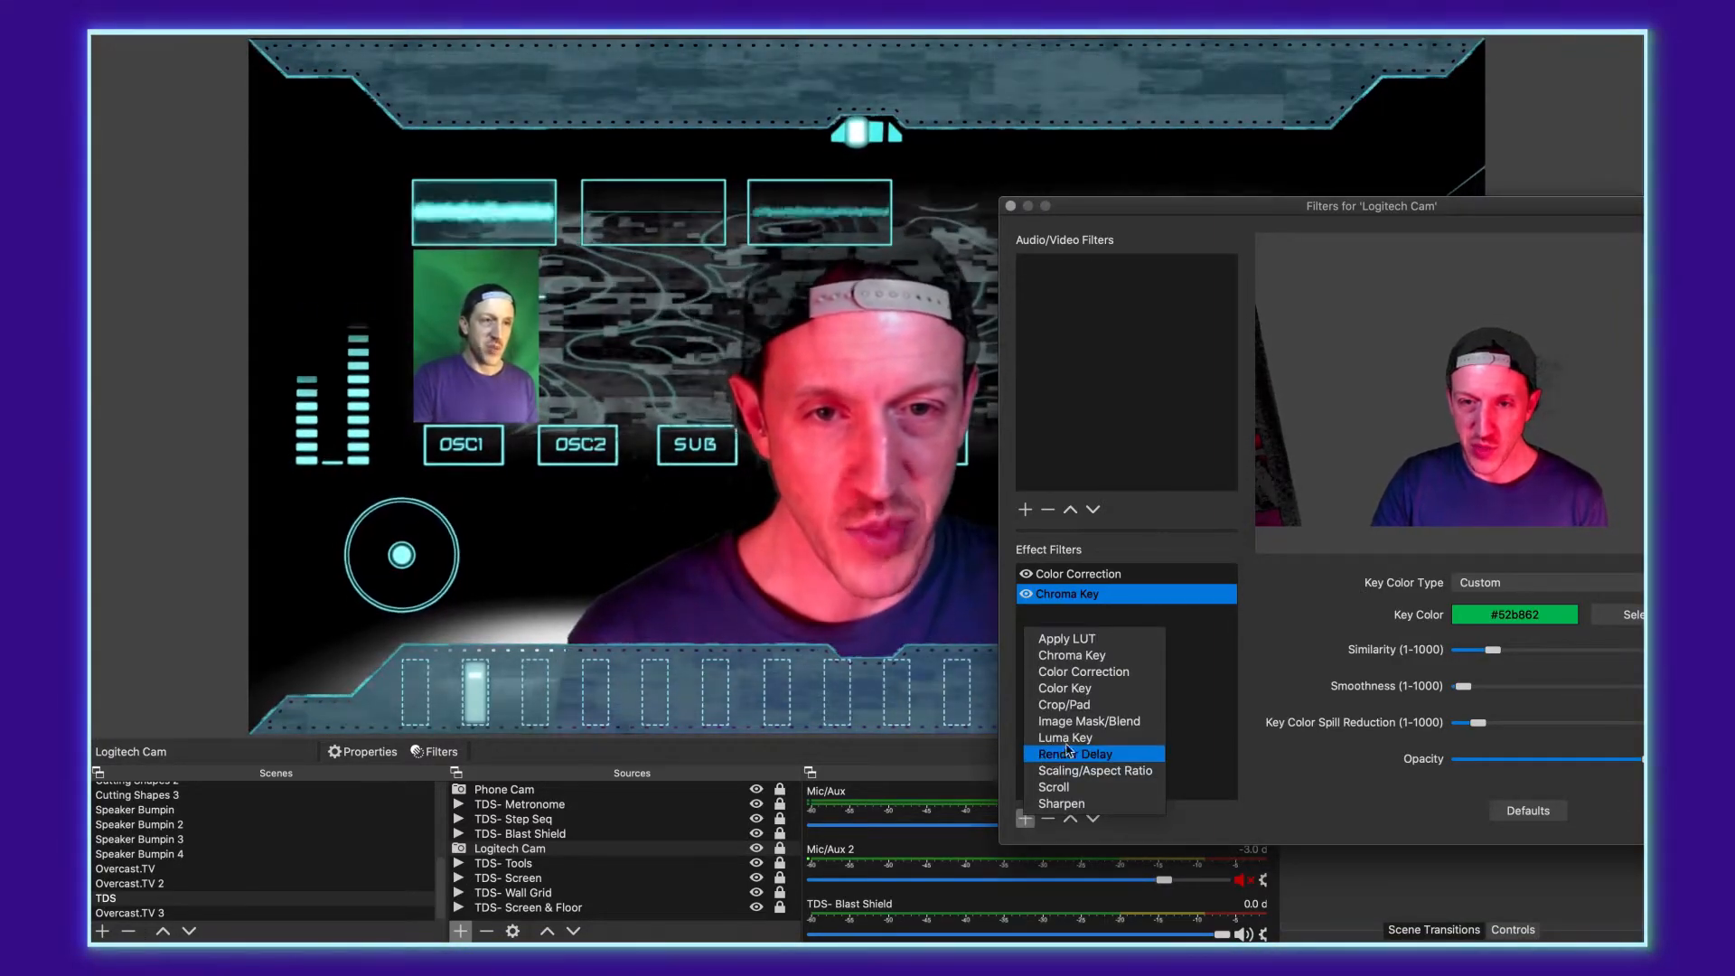
click(1077, 675)
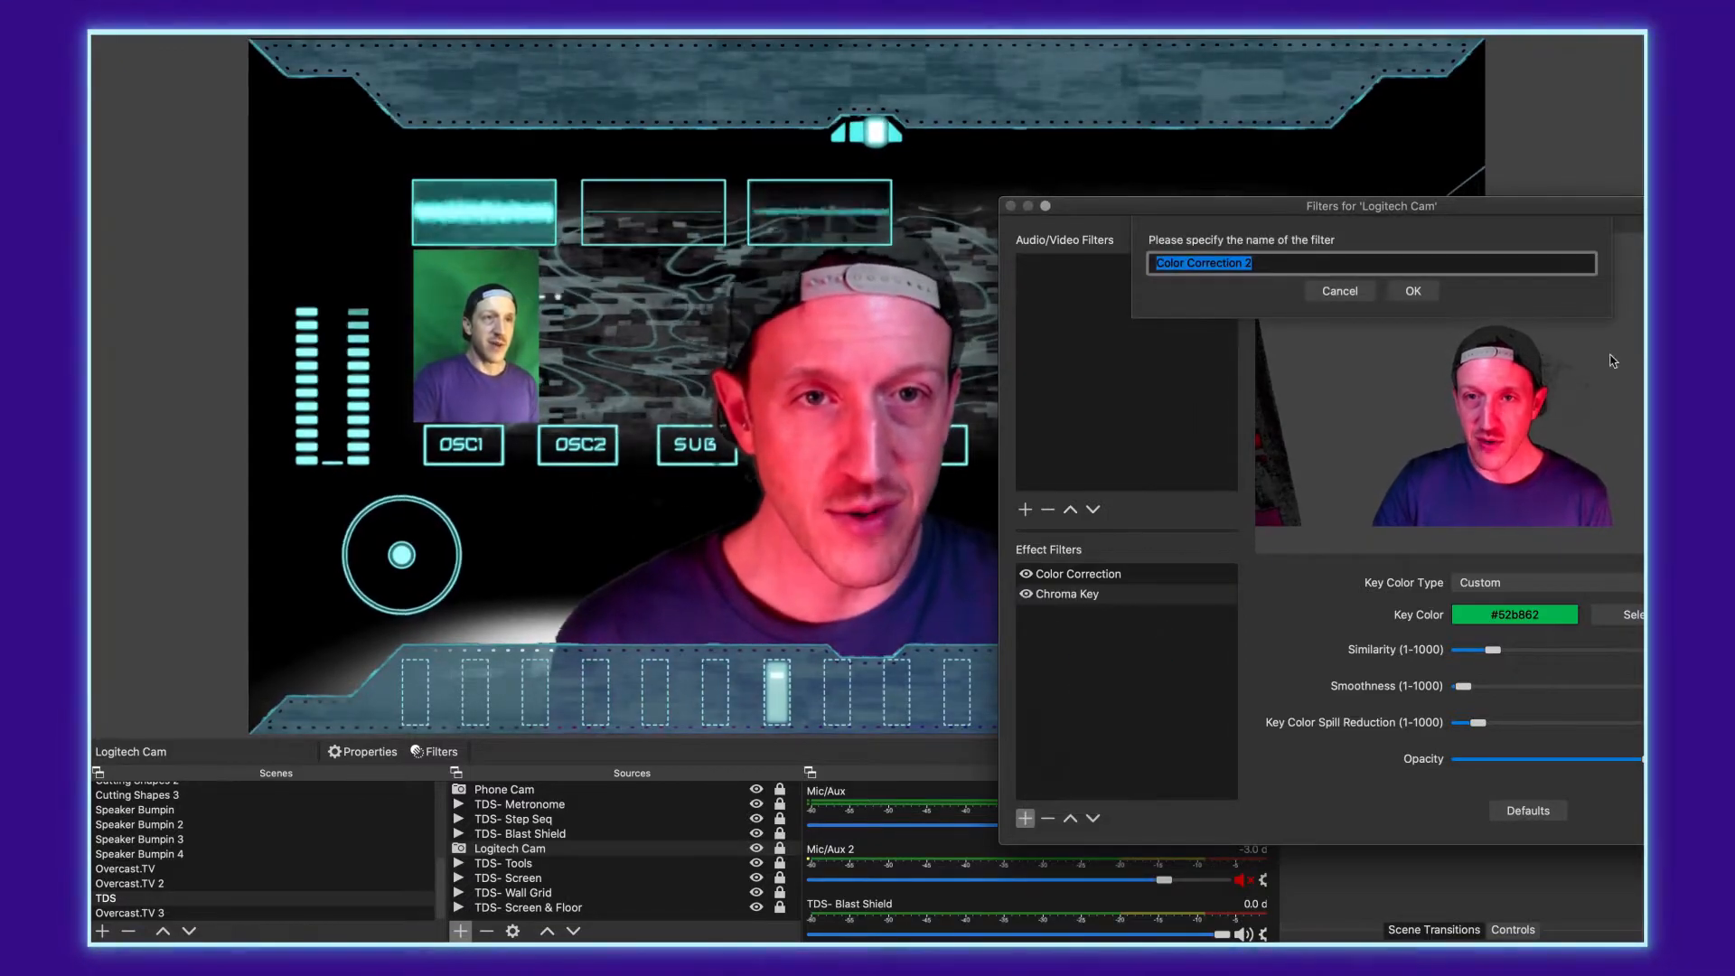
click(1413, 289)
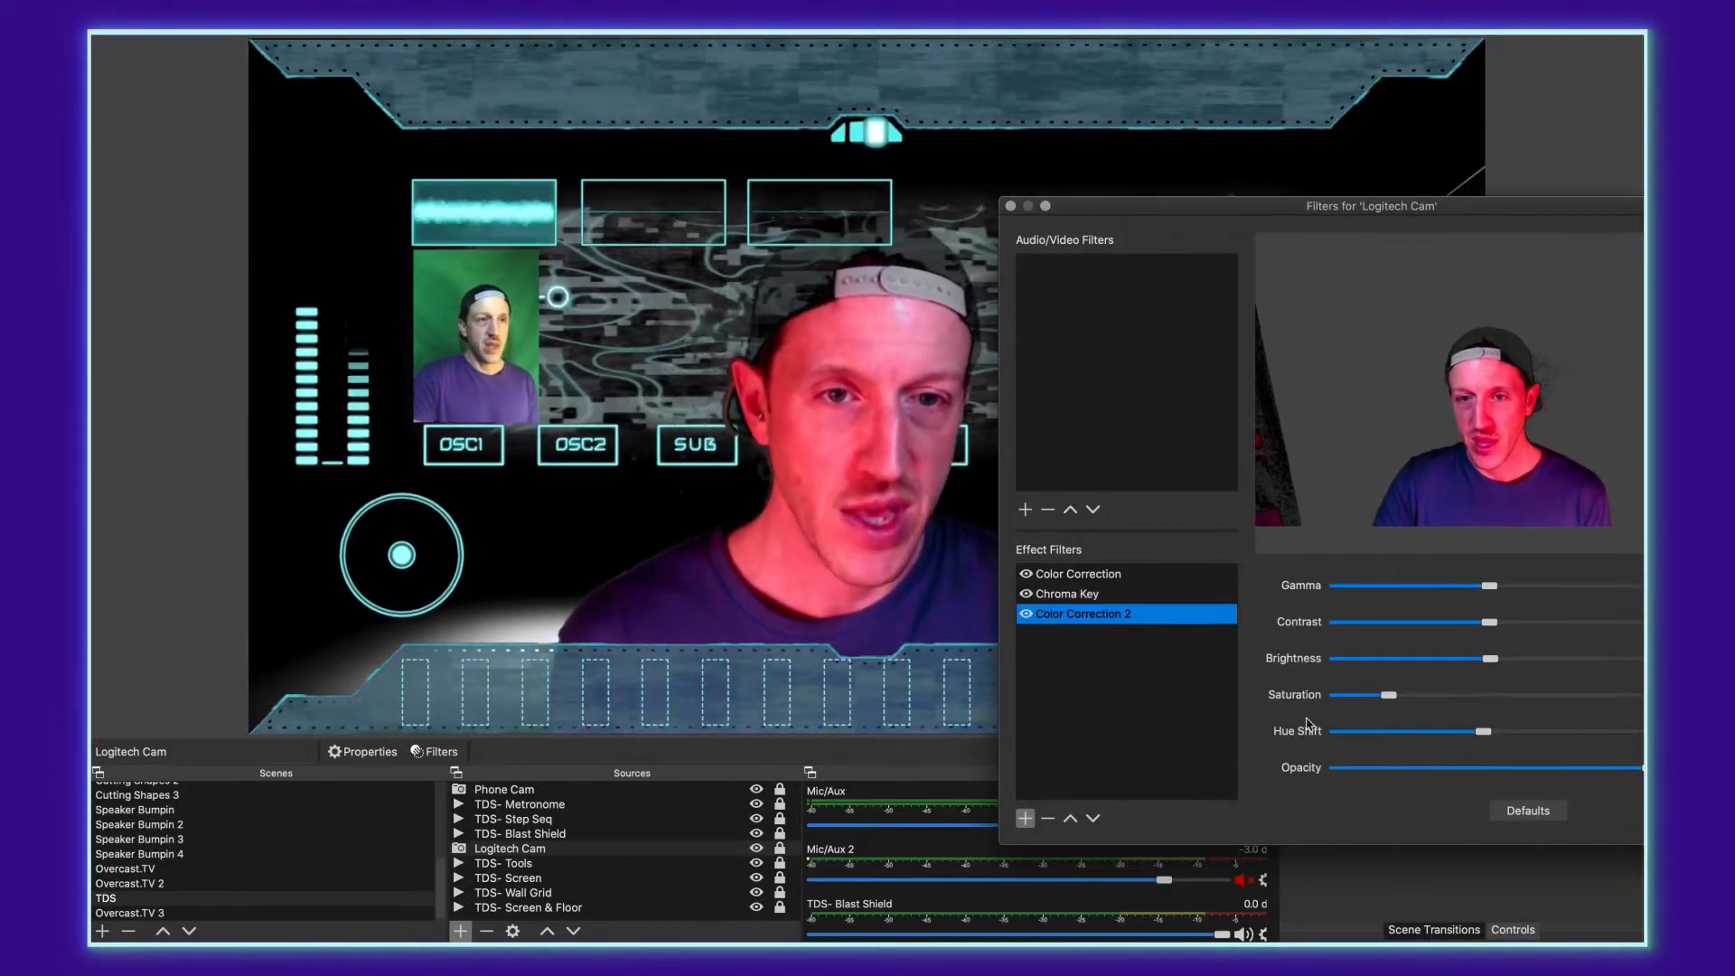
drag(1483, 731, 1468, 737)
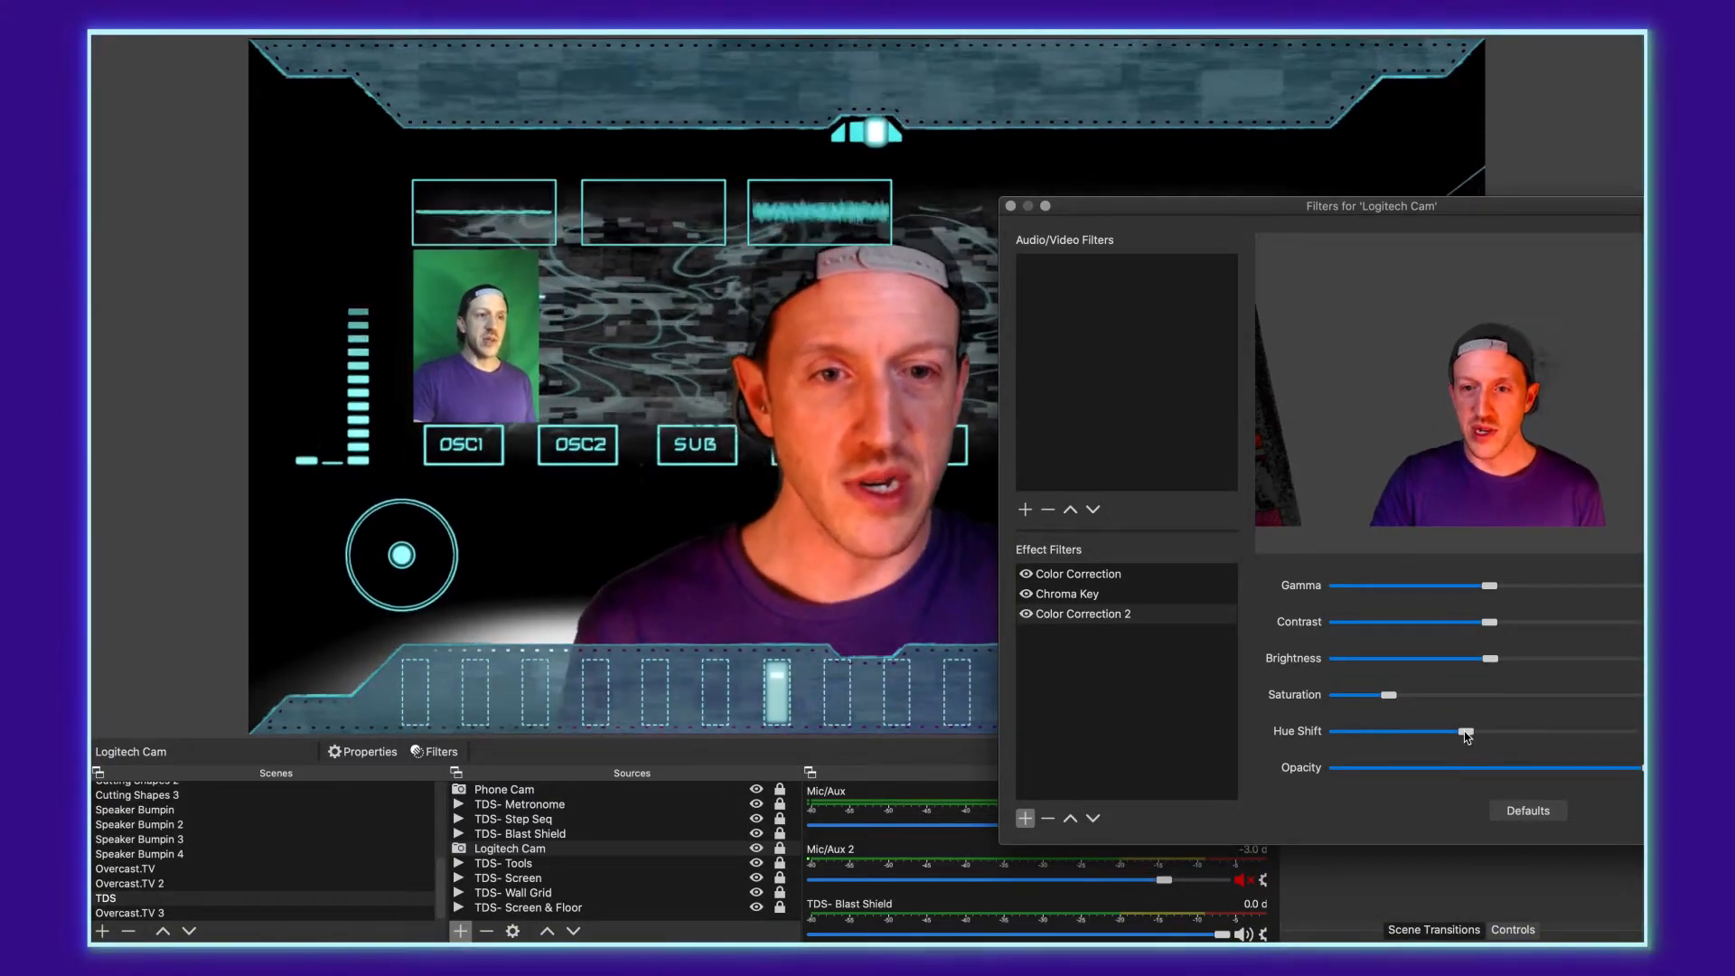
drag(1491, 661, 1499, 624)
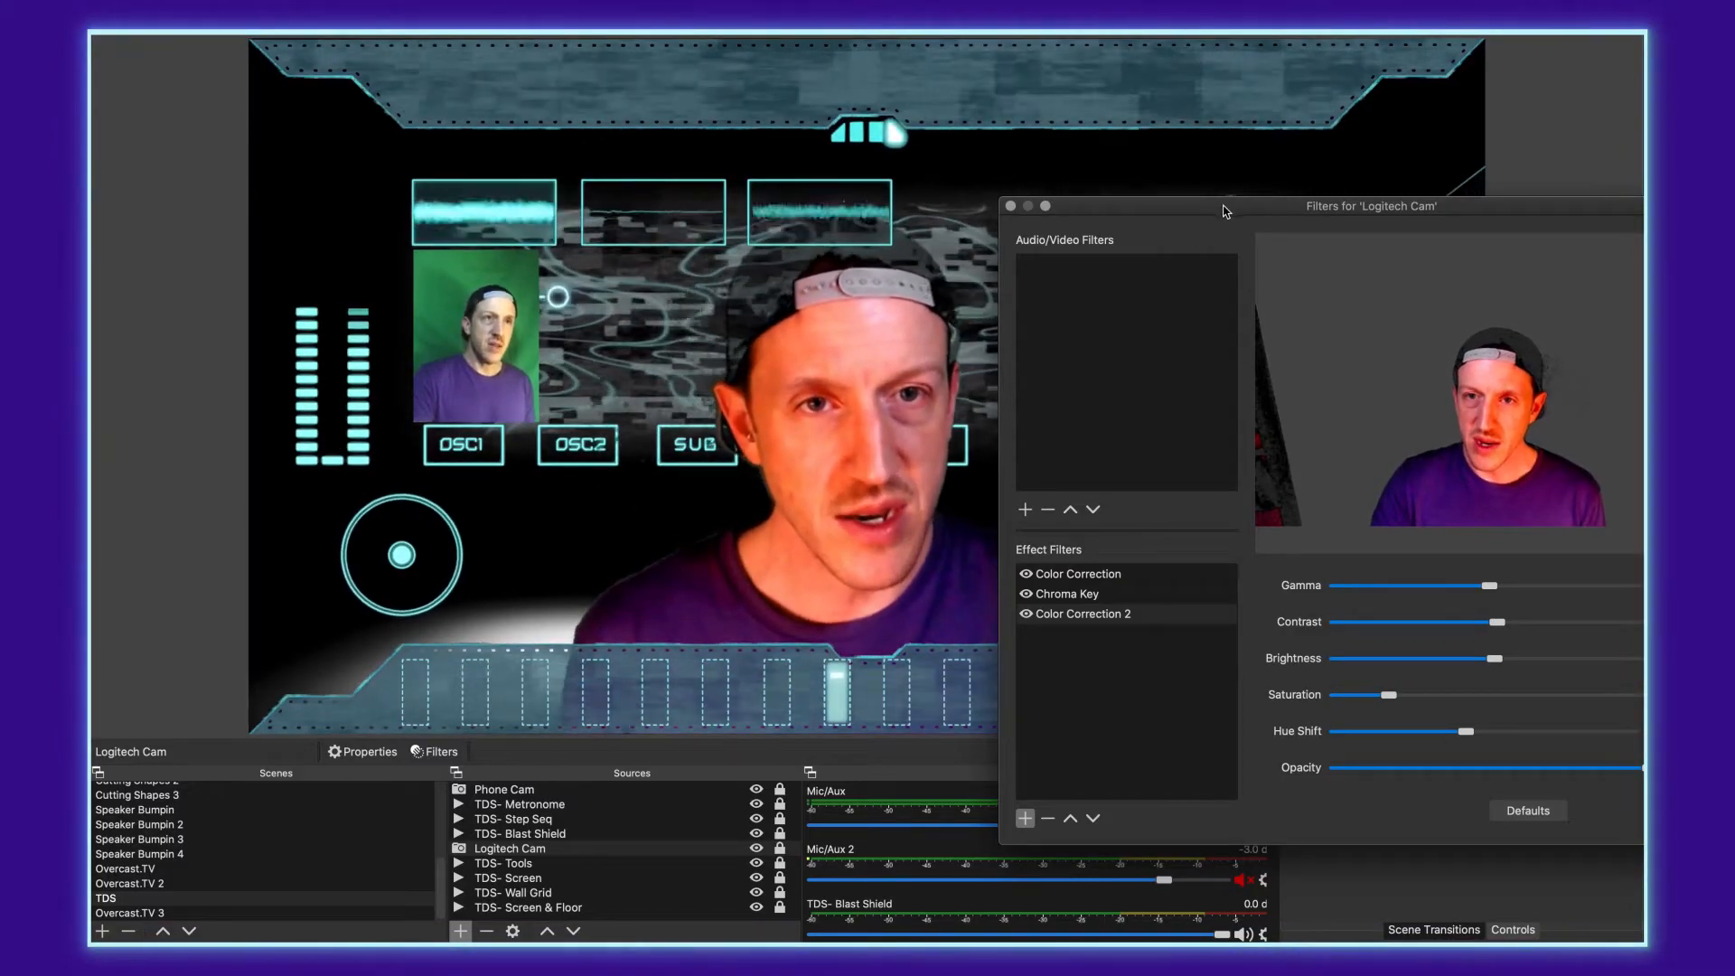
Disable all three effect filters on the Logitech Cam source, from Color Correction 2 up to Color Correction, to compare the unfiltered picture
drag(1225, 212, 1166, 218)
click(976, 622)
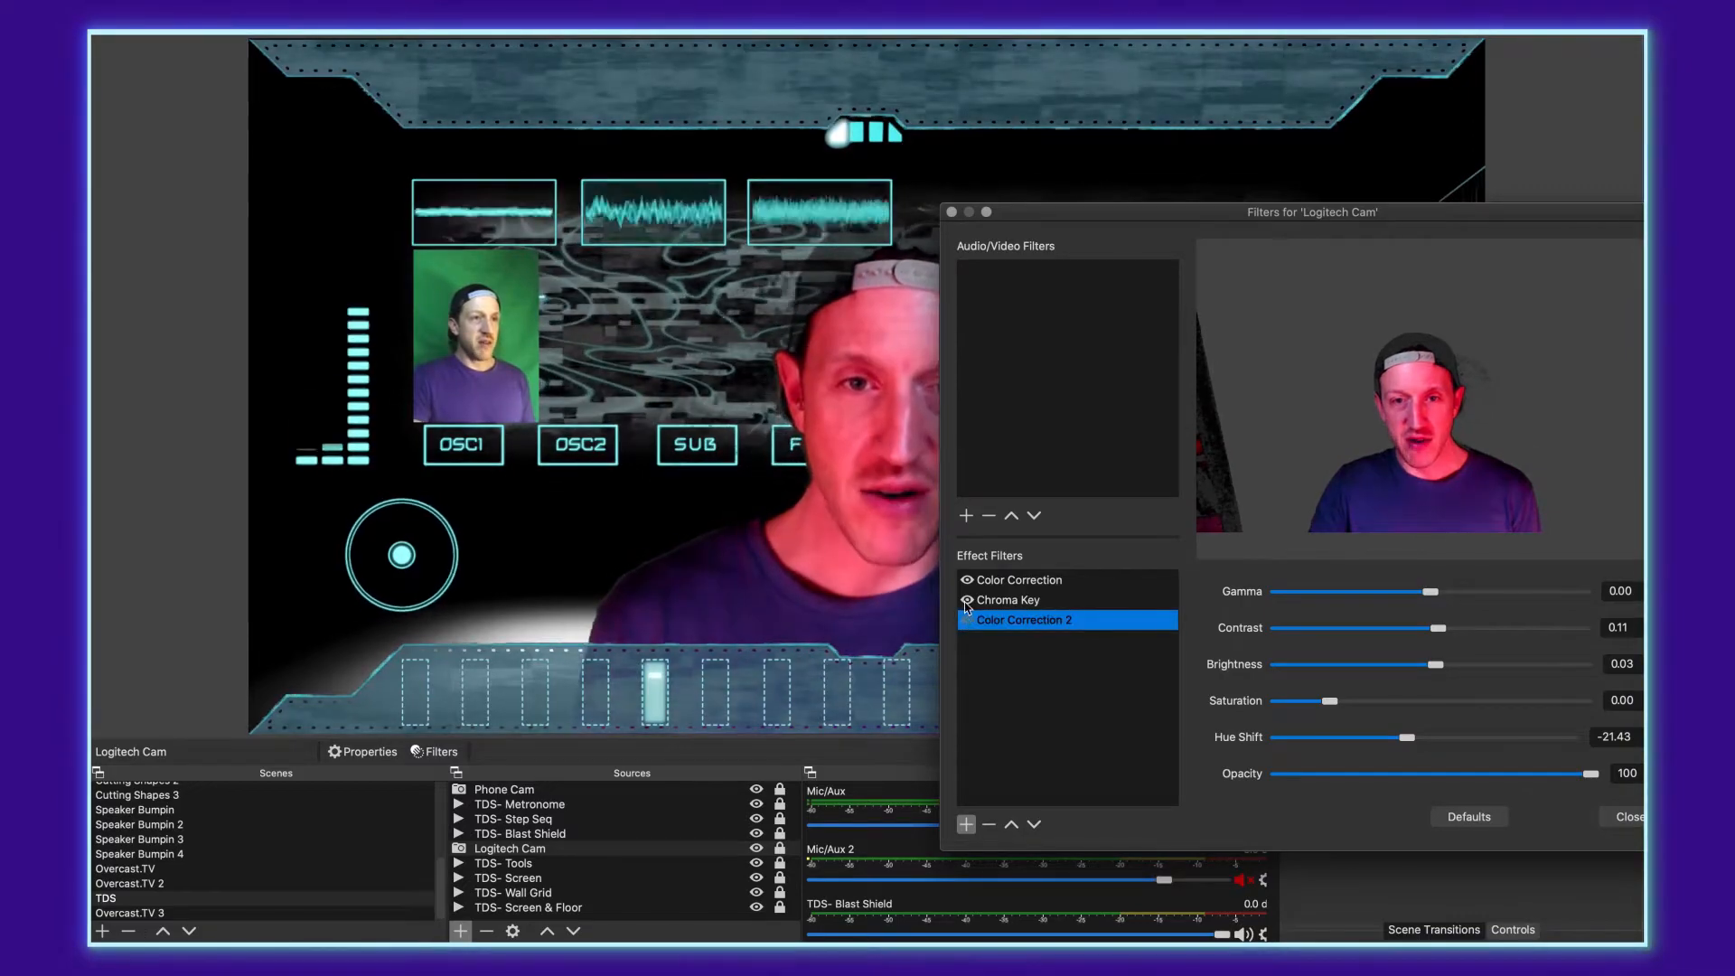
click(968, 600)
click(968, 582)
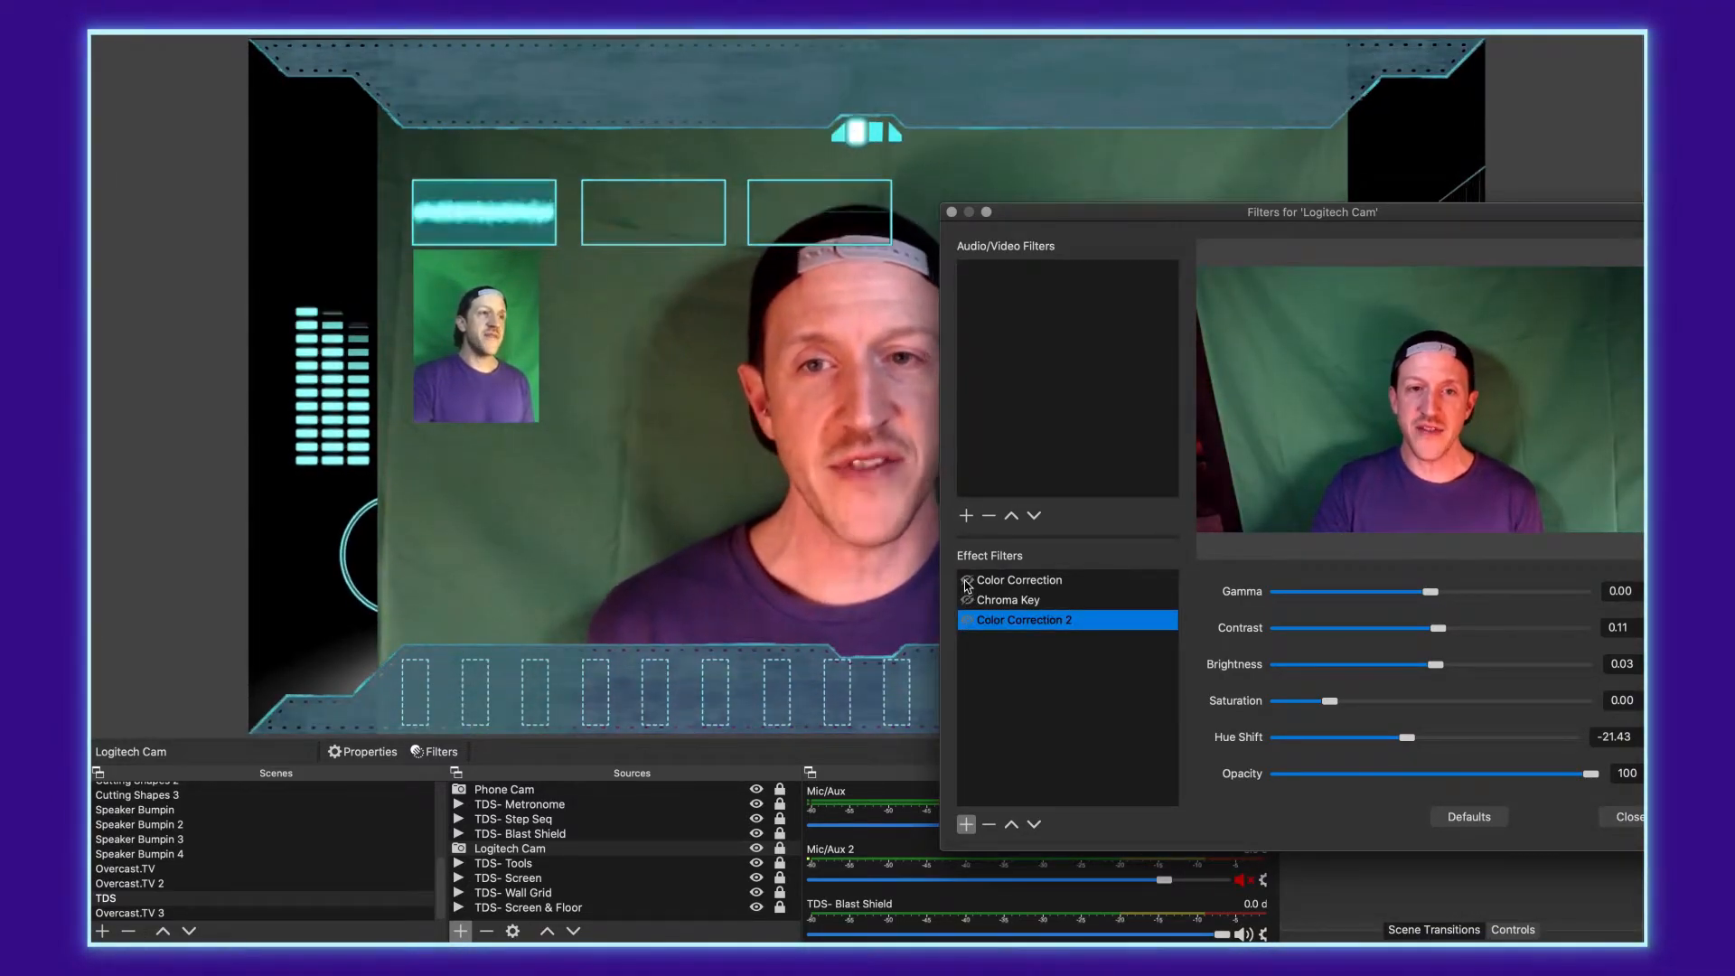
Re-enable all three Logitech Cam effect filters and set the Chroma Key to similarity 184, smoothness 20 and key color spill reduction 124
click(968, 581)
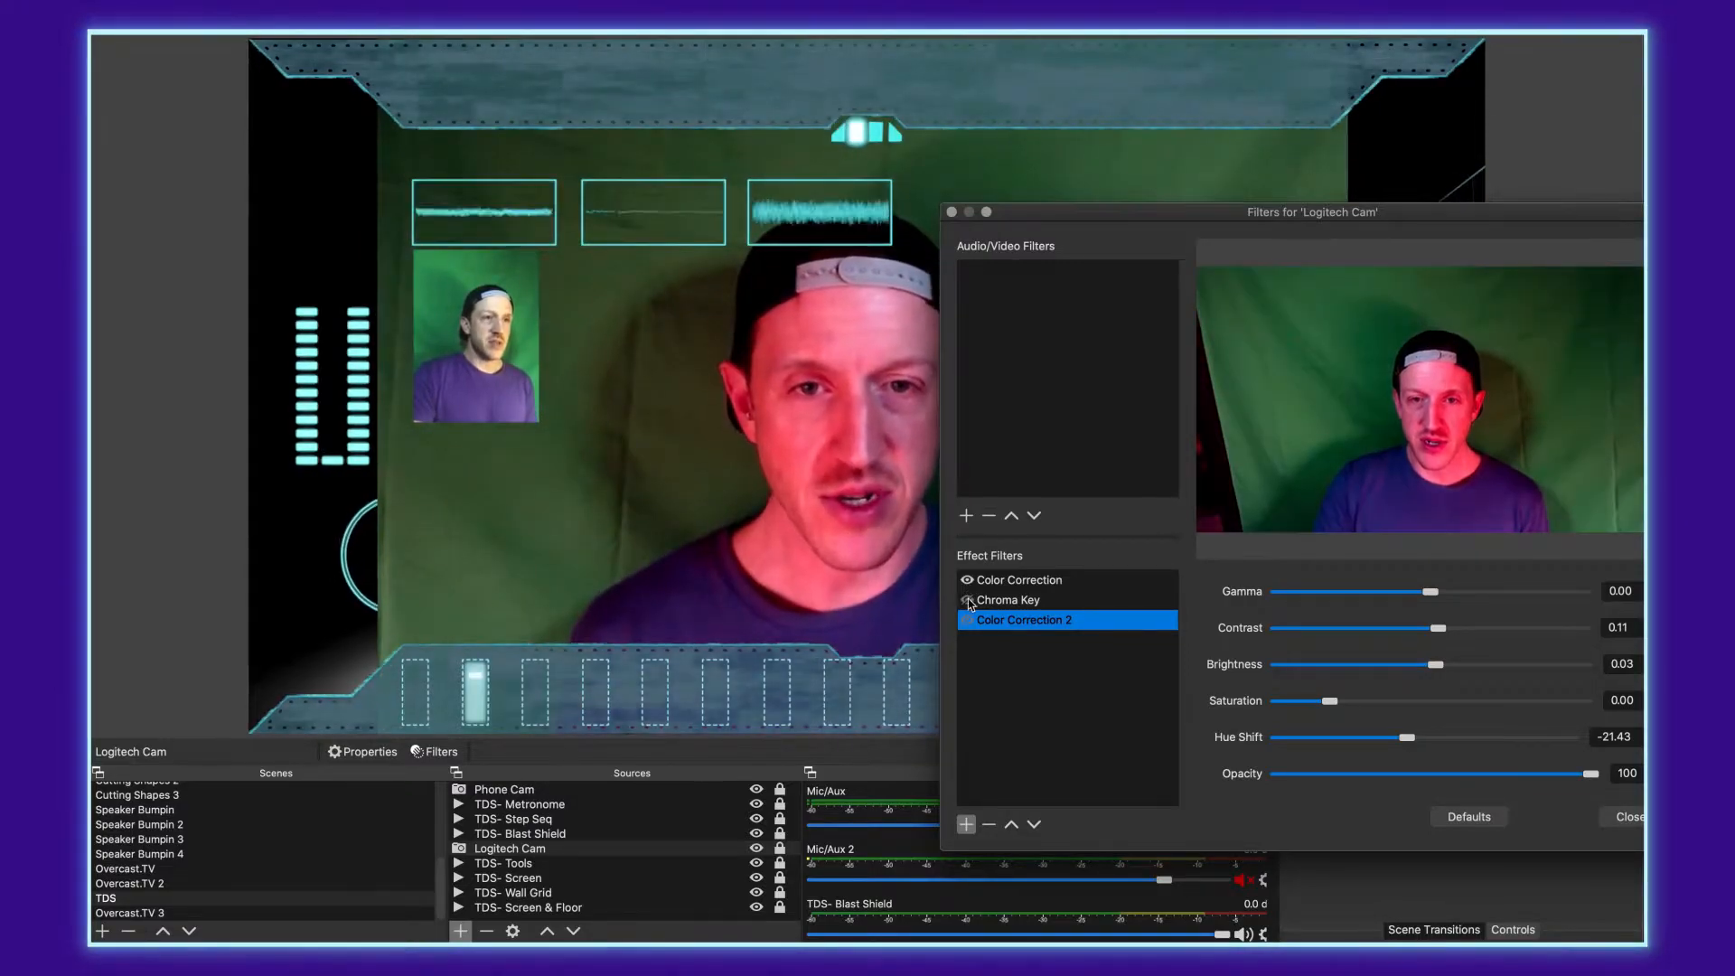
click(967, 600)
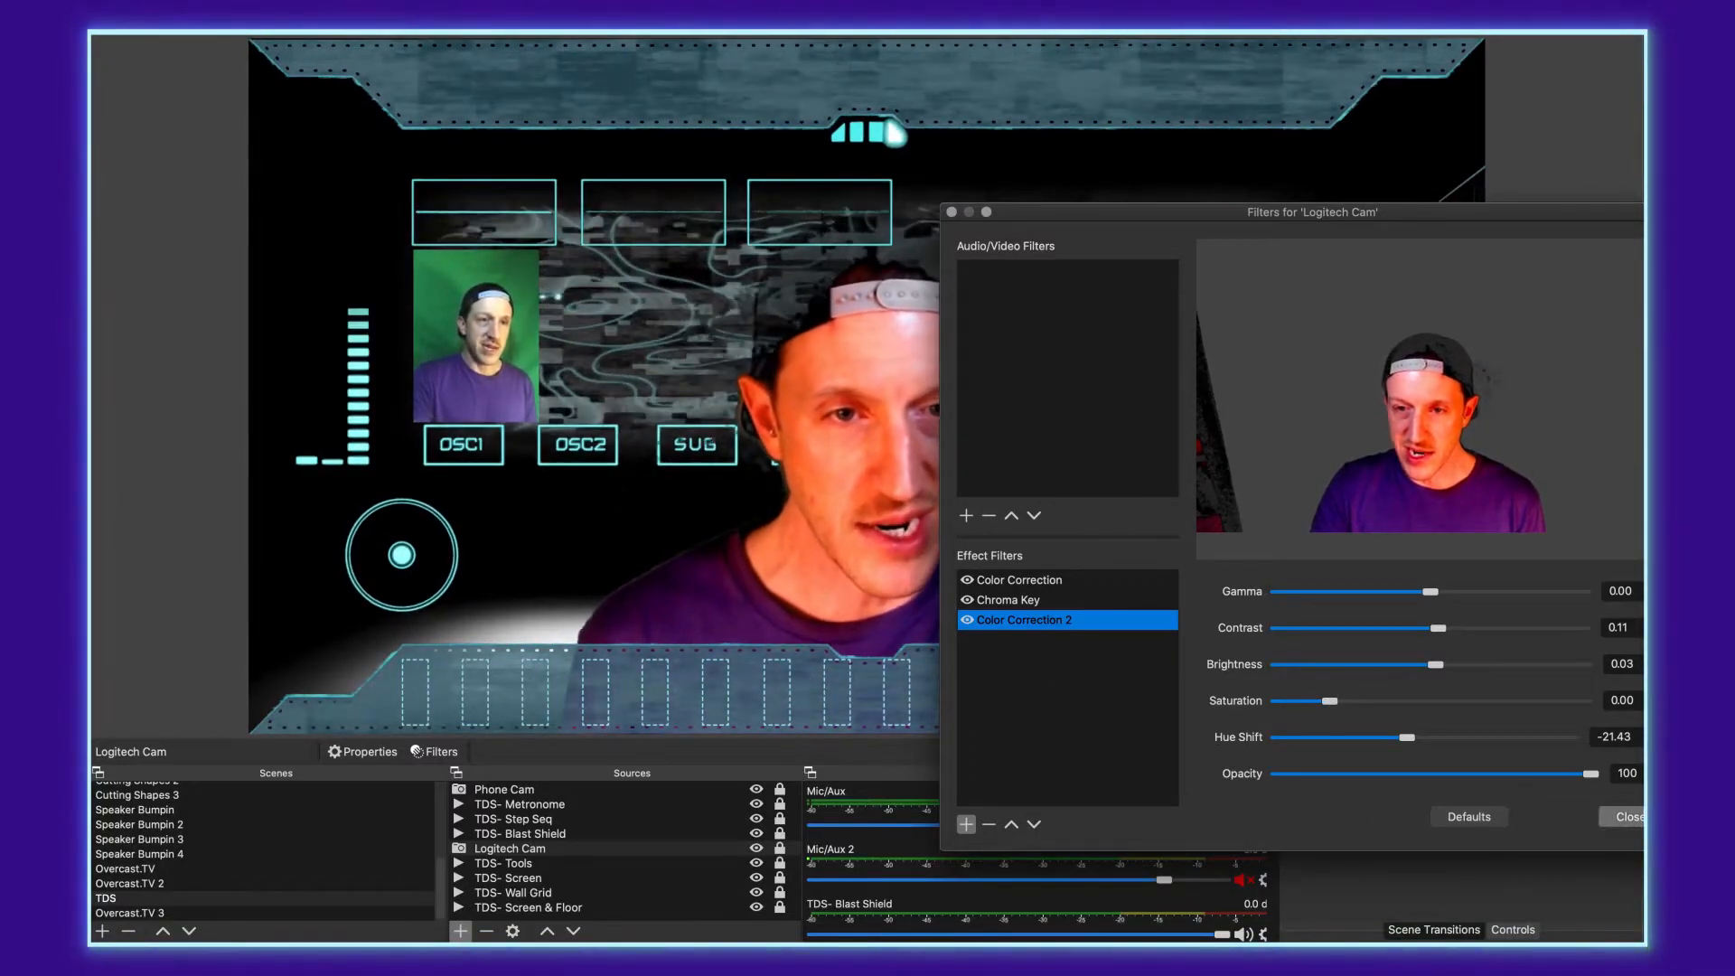
click(1037, 599)
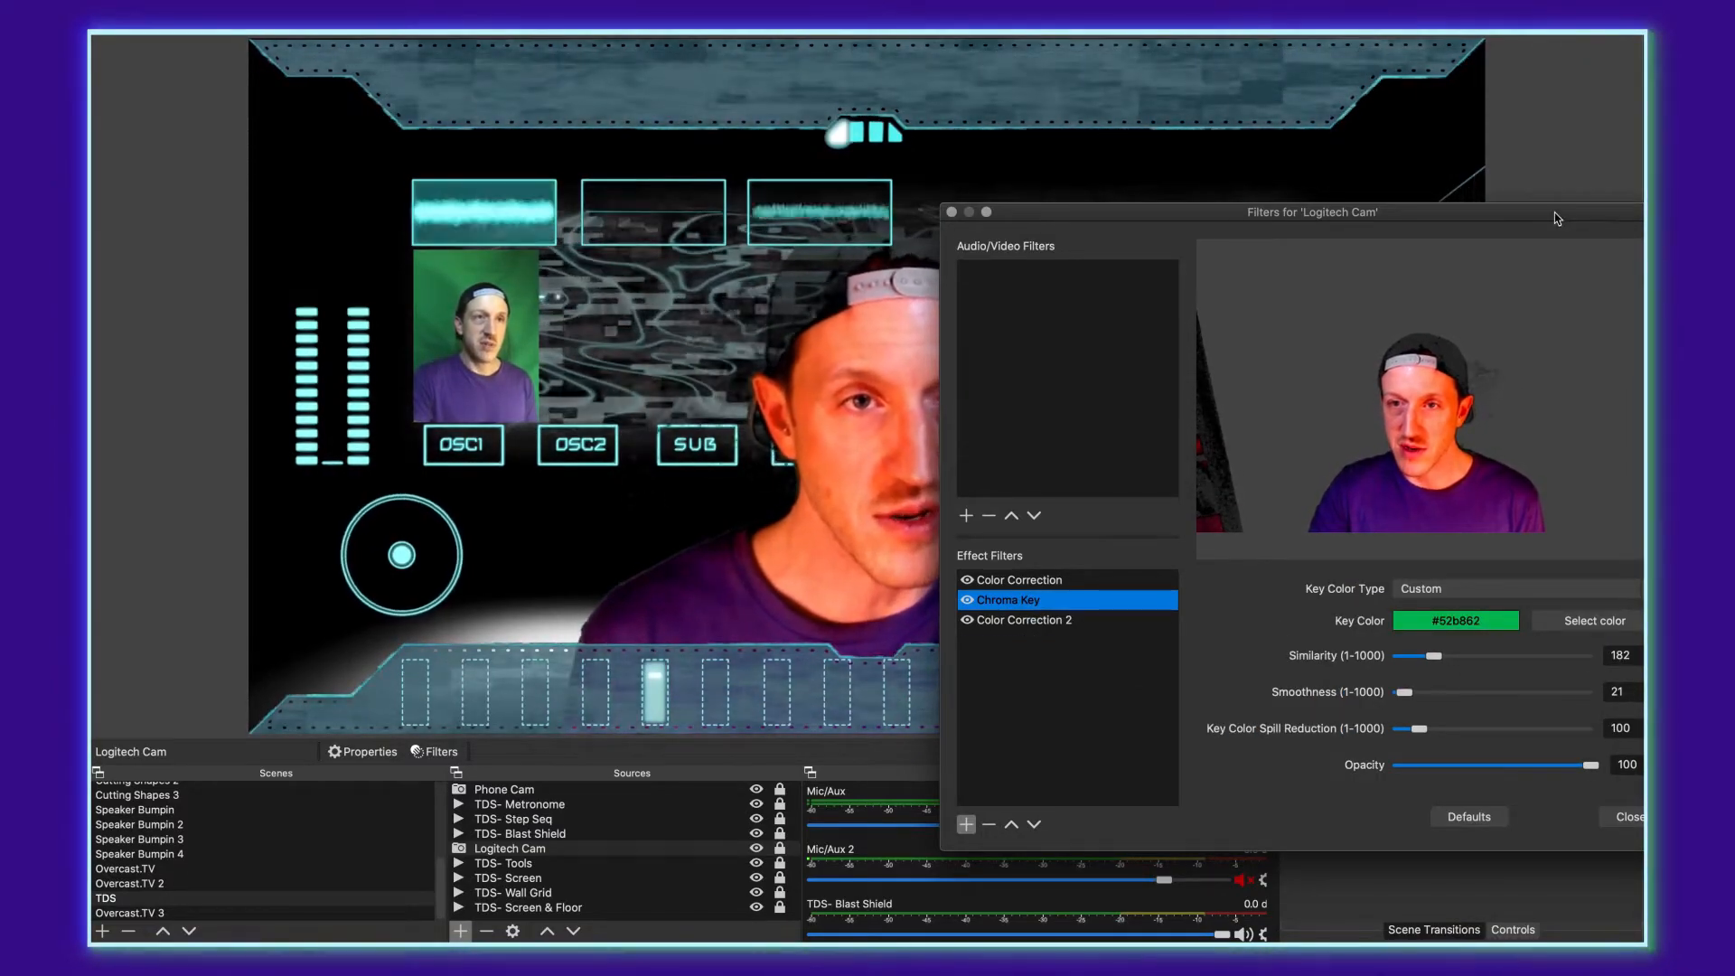
drag(1555, 213, 1459, 240)
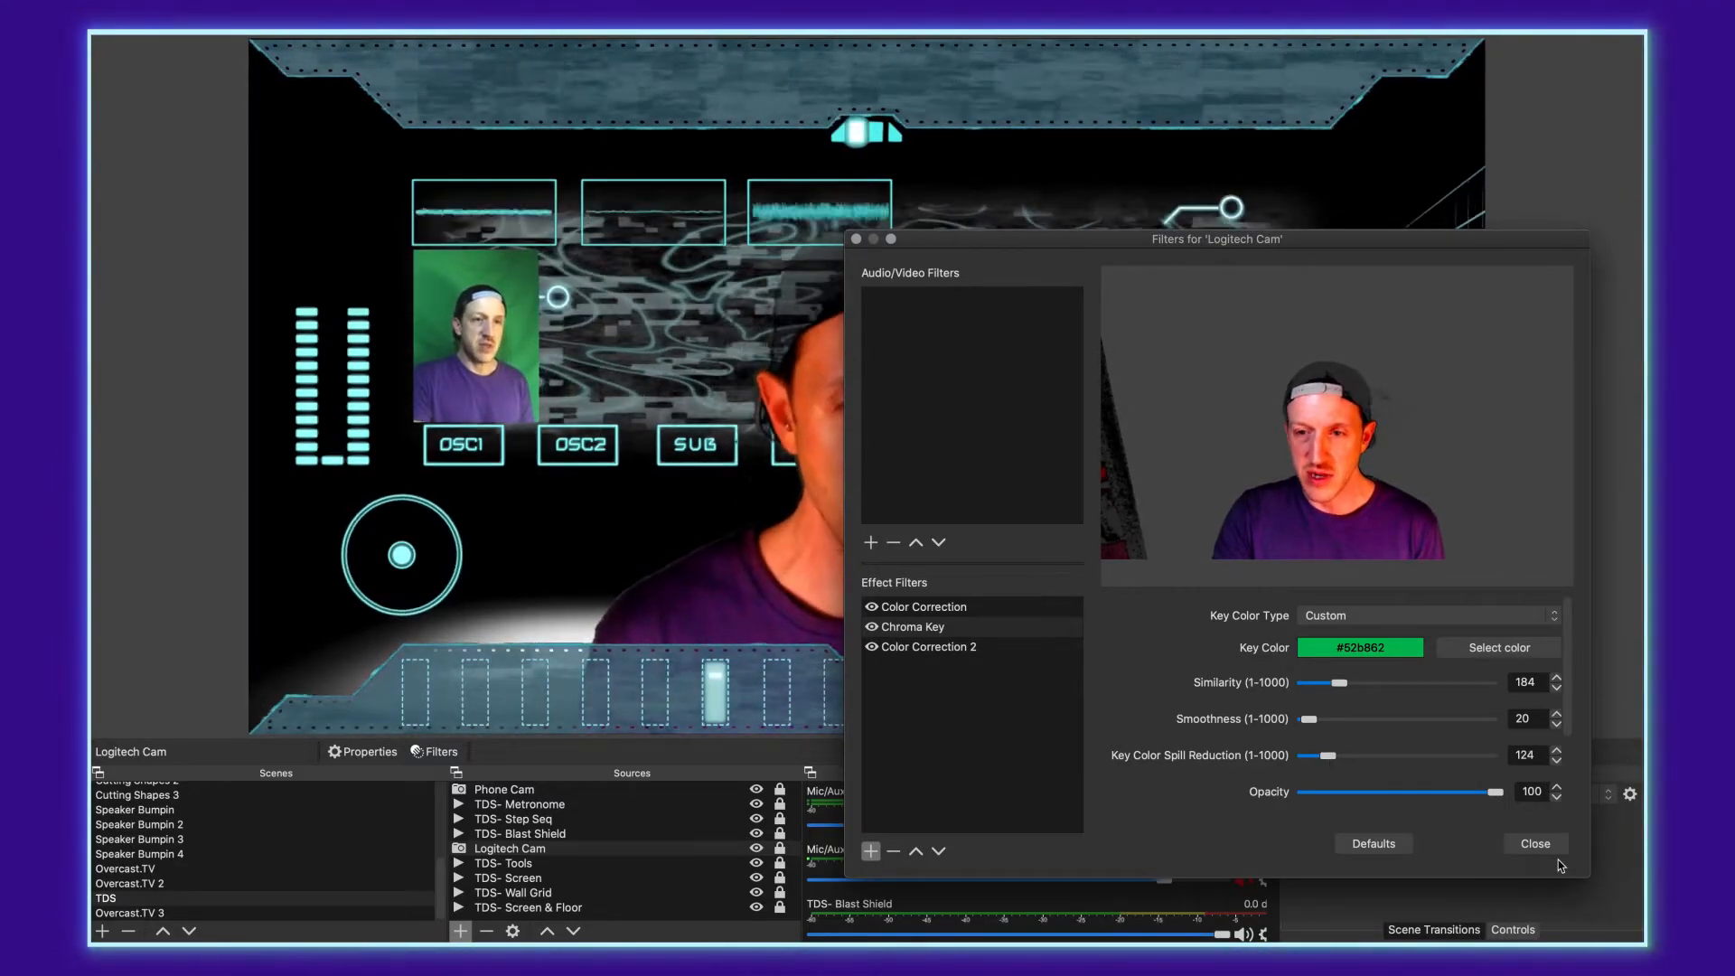
click(1561, 845)
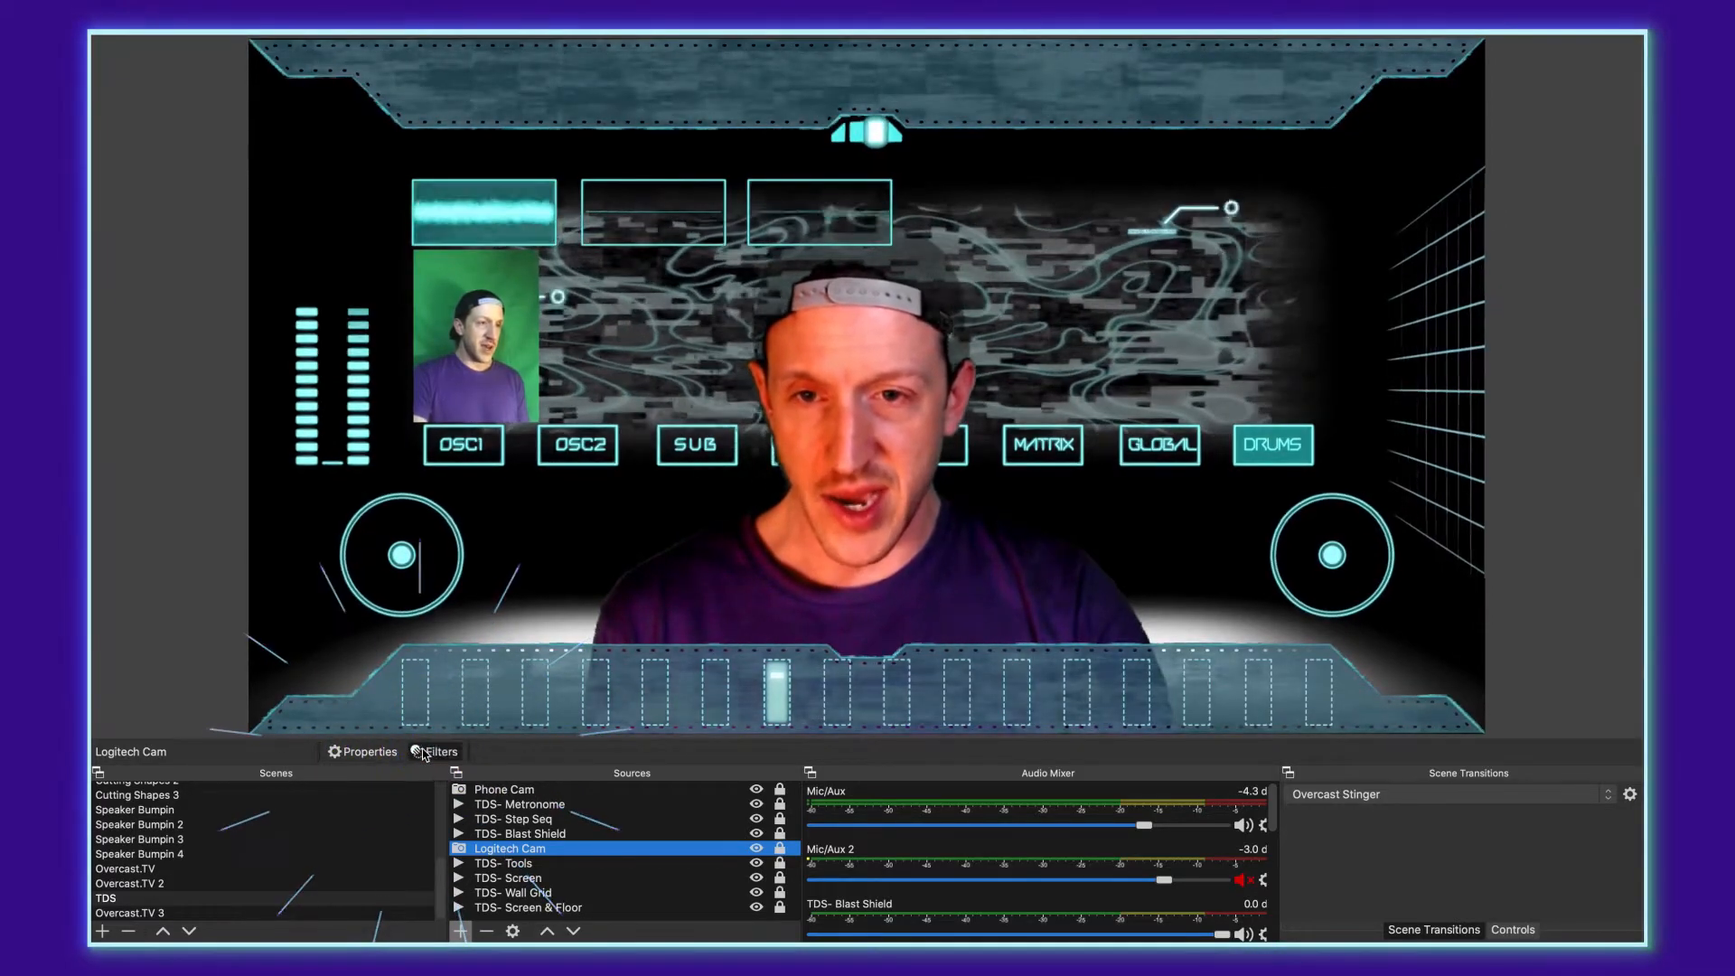
Copy the first Color Correction filter from the Logitech Cam source and paste it into the Phone Cam effect filters
click(435, 752)
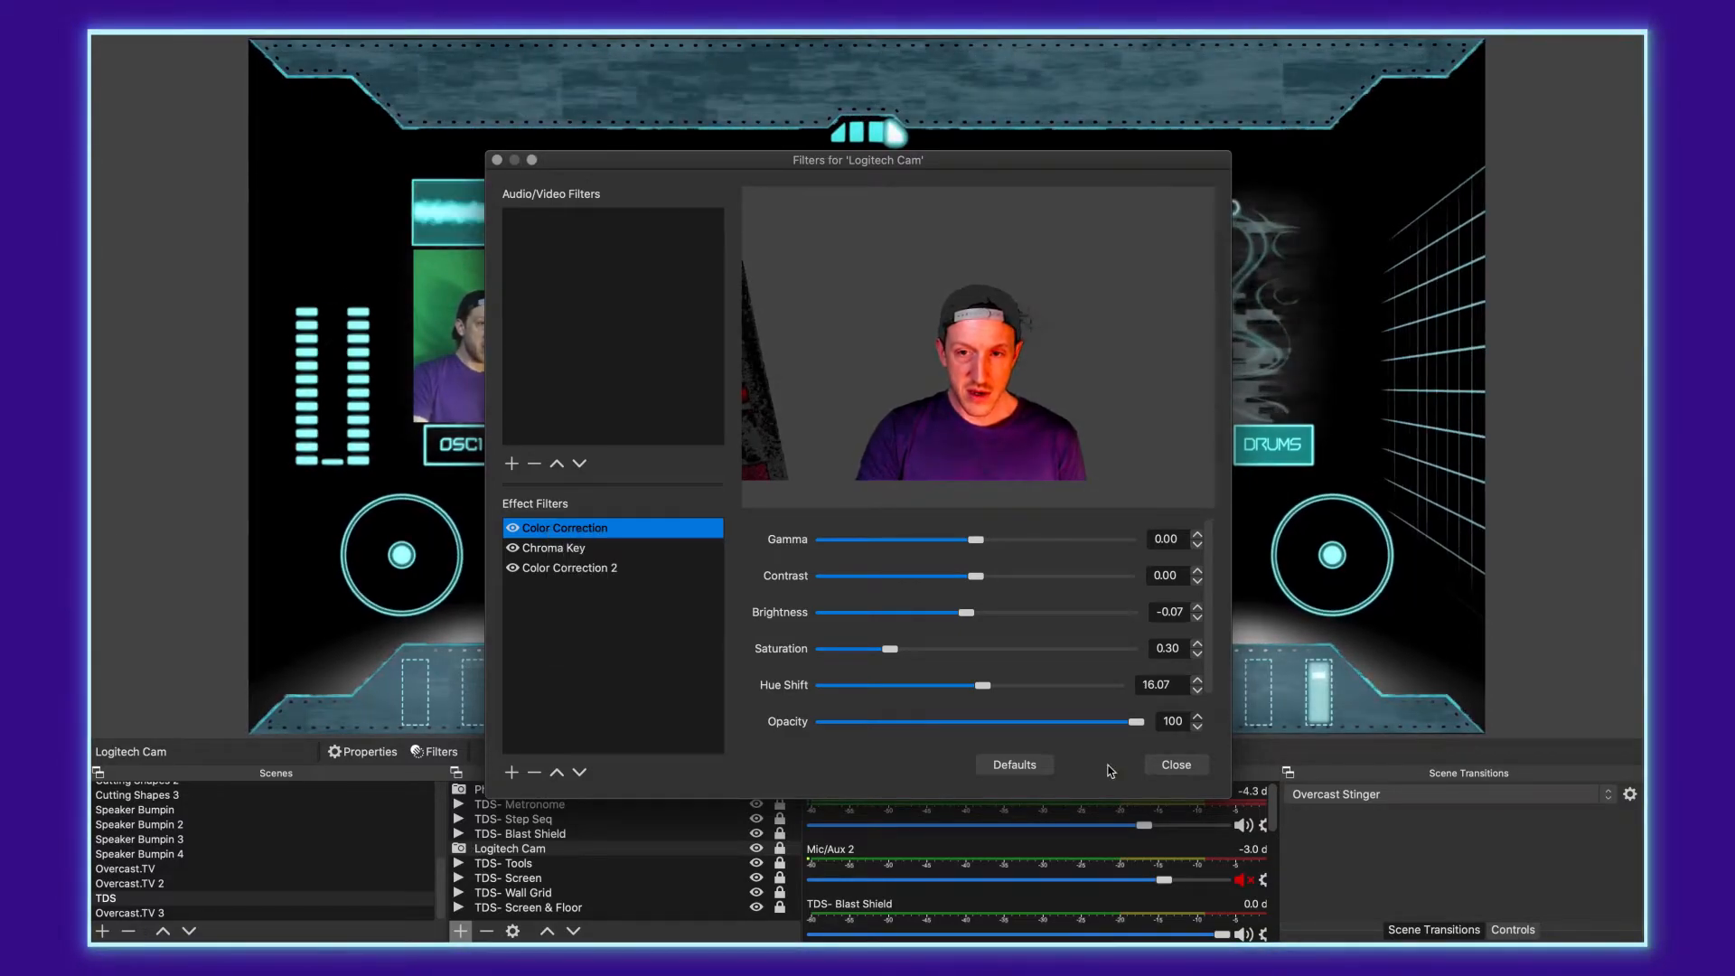
click(1176, 764)
click(520, 790)
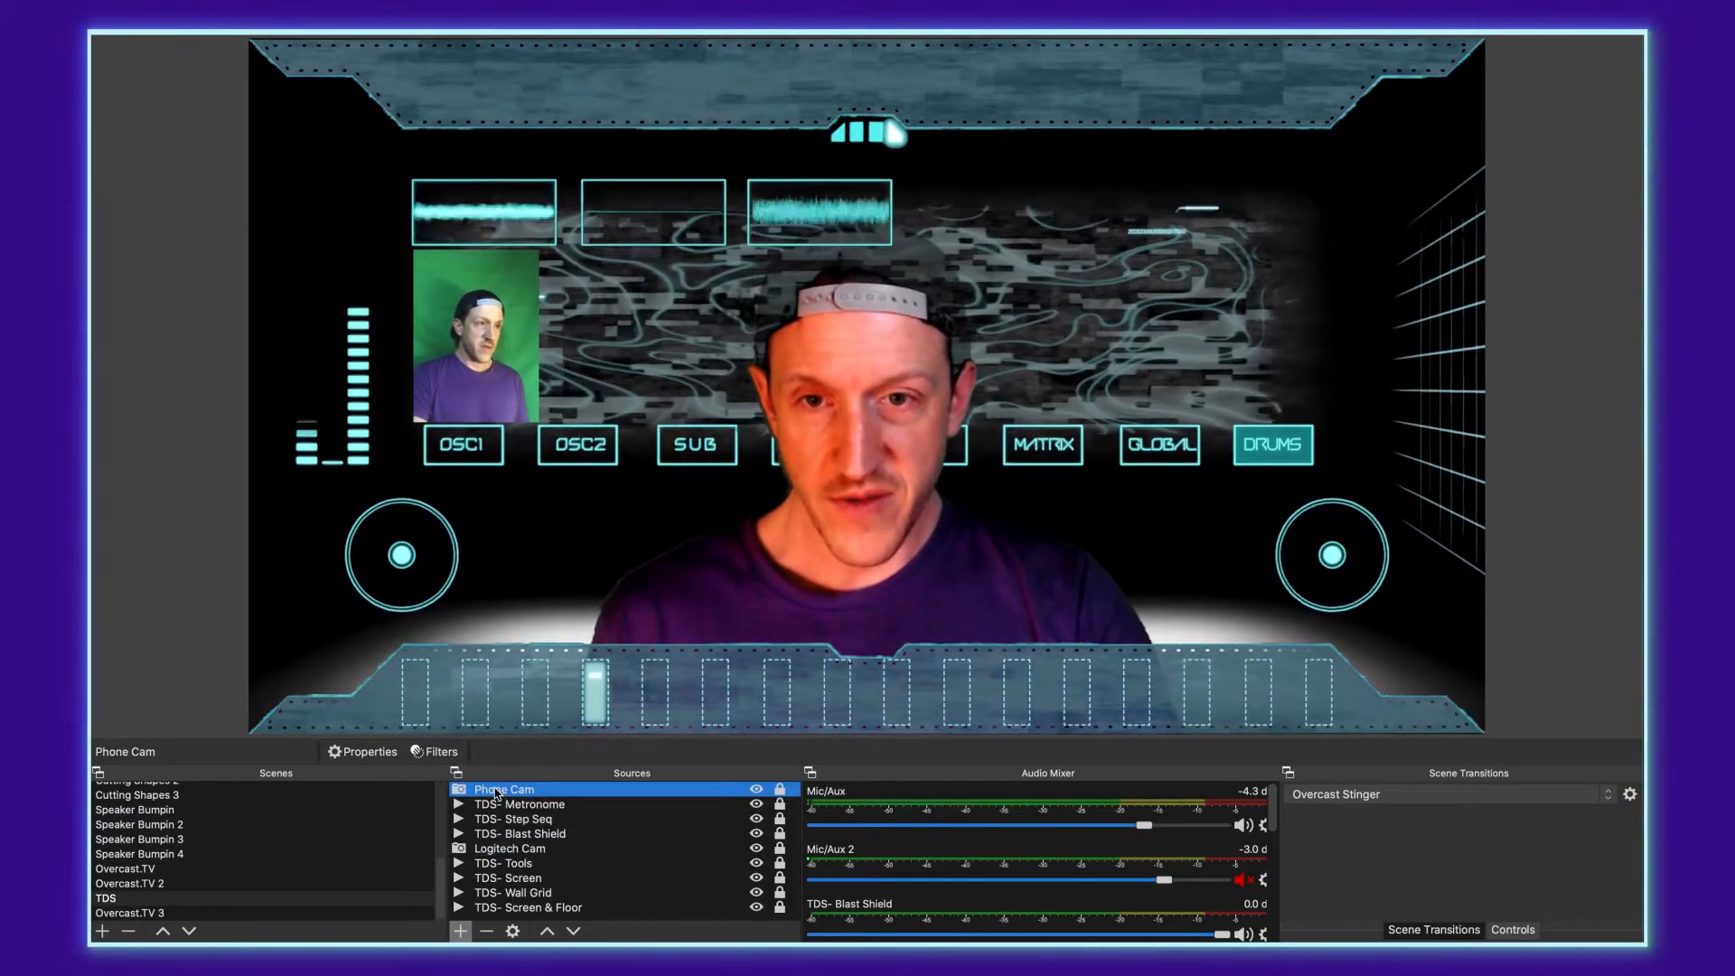
right_click(522, 792)
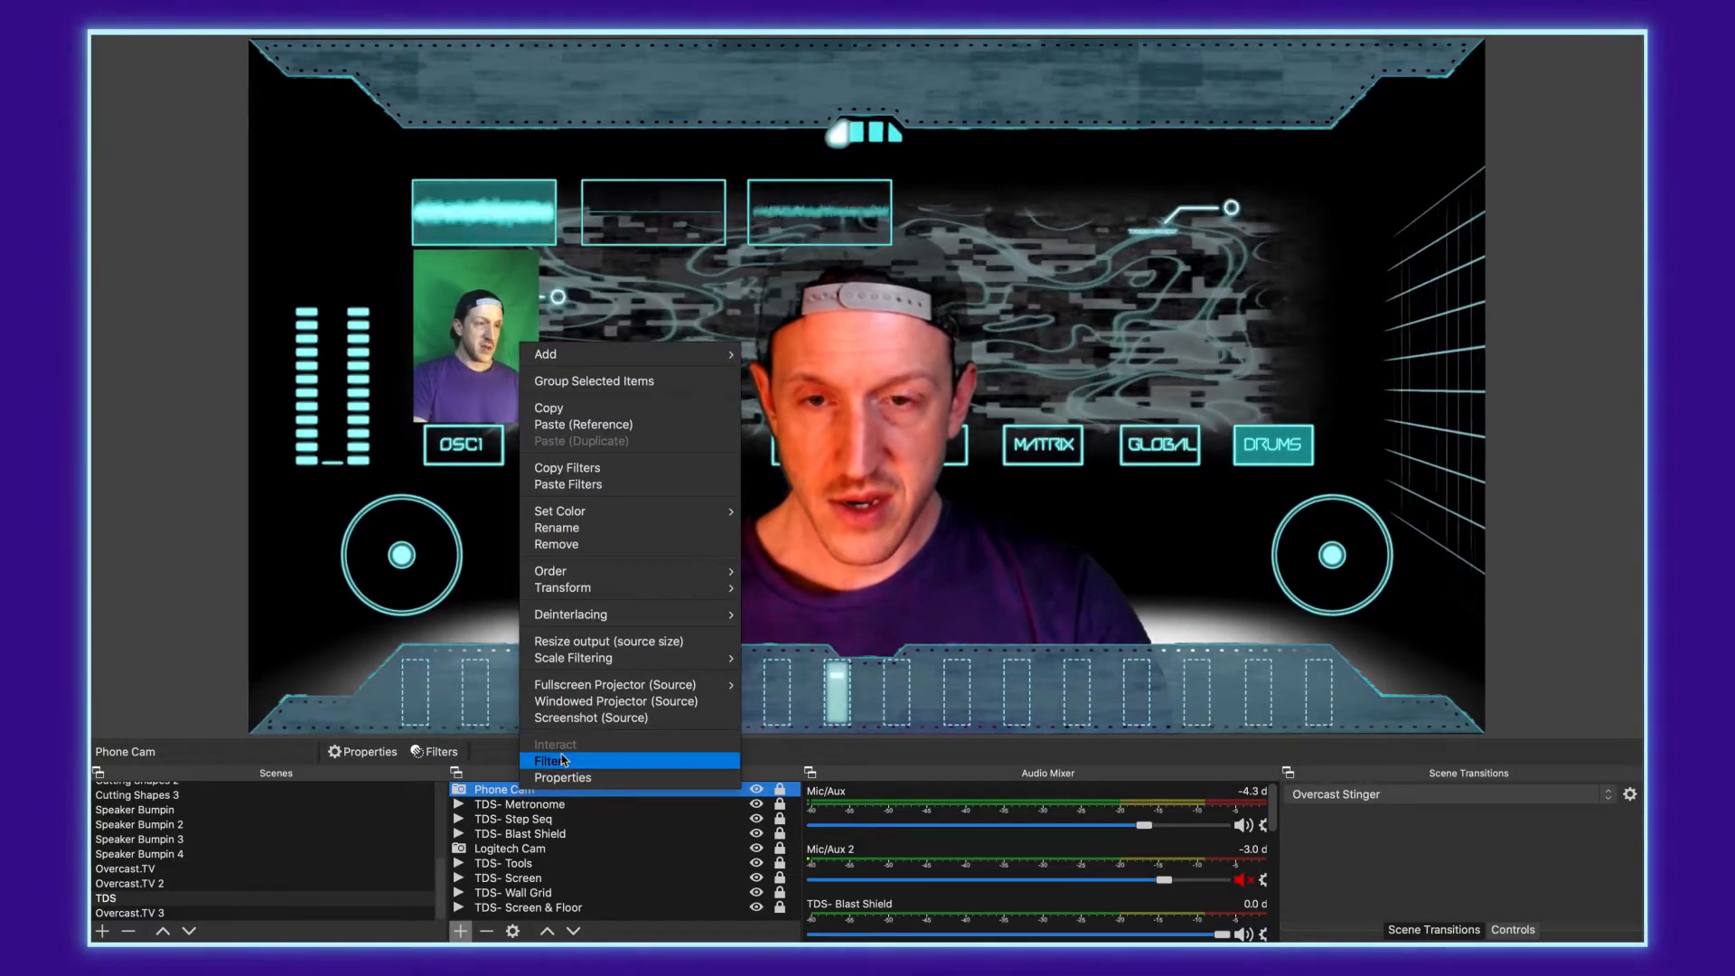
click(556, 760)
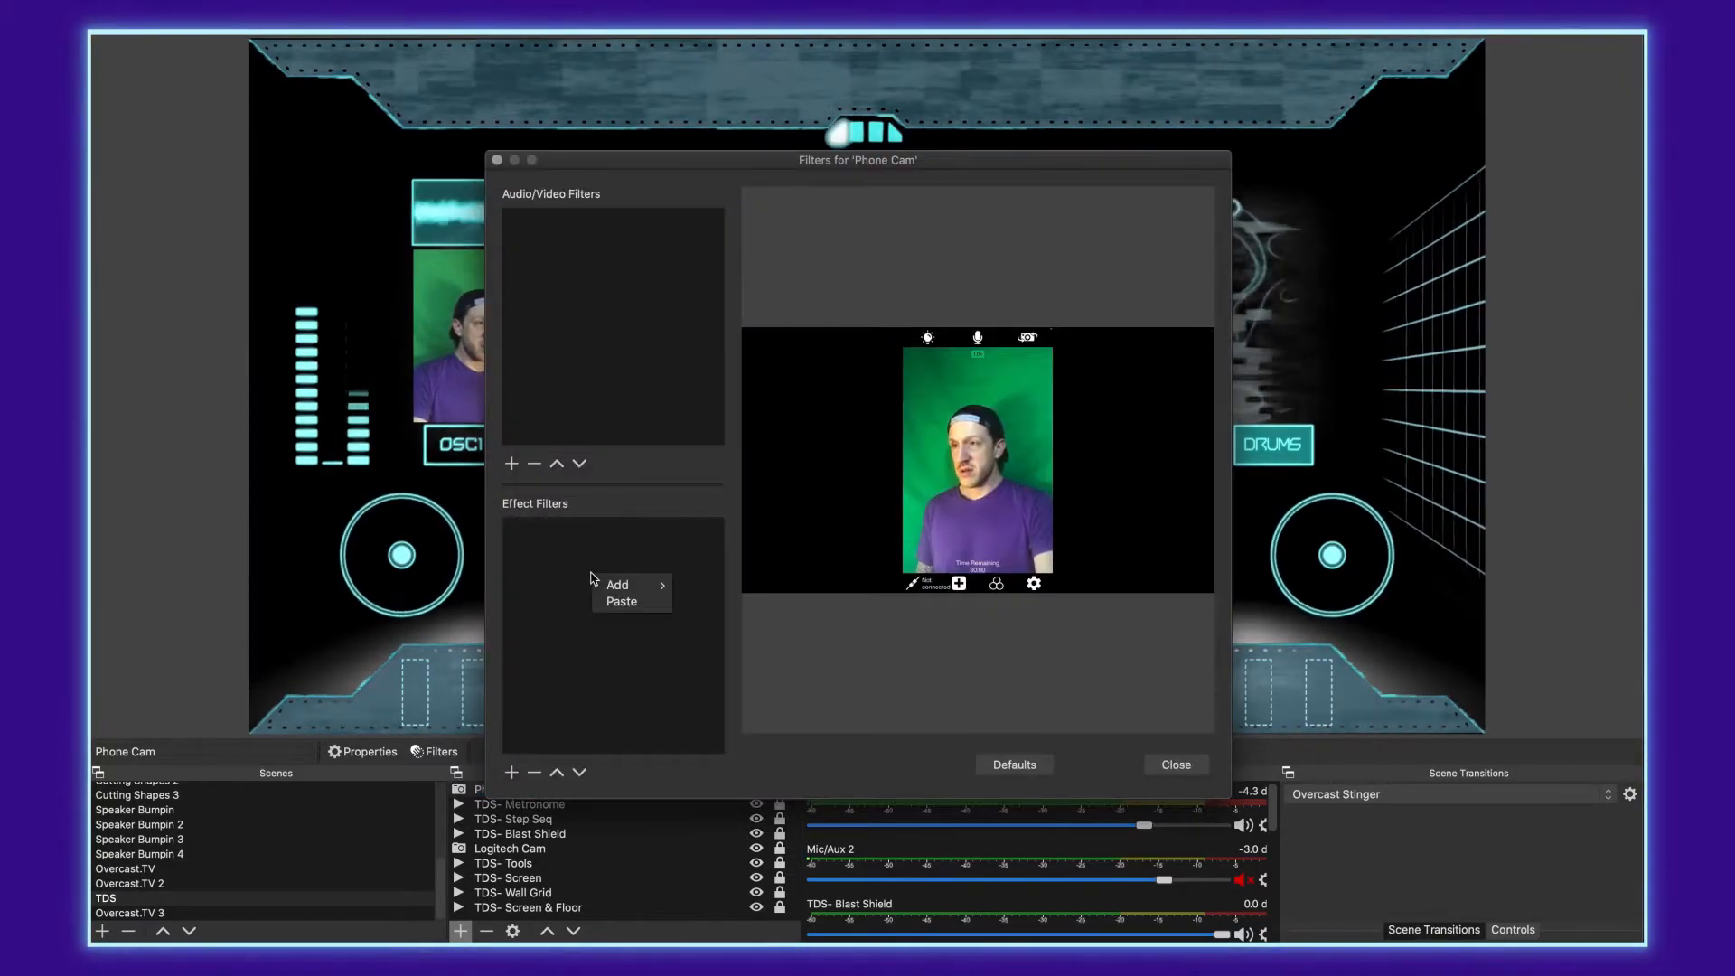
click(622, 602)
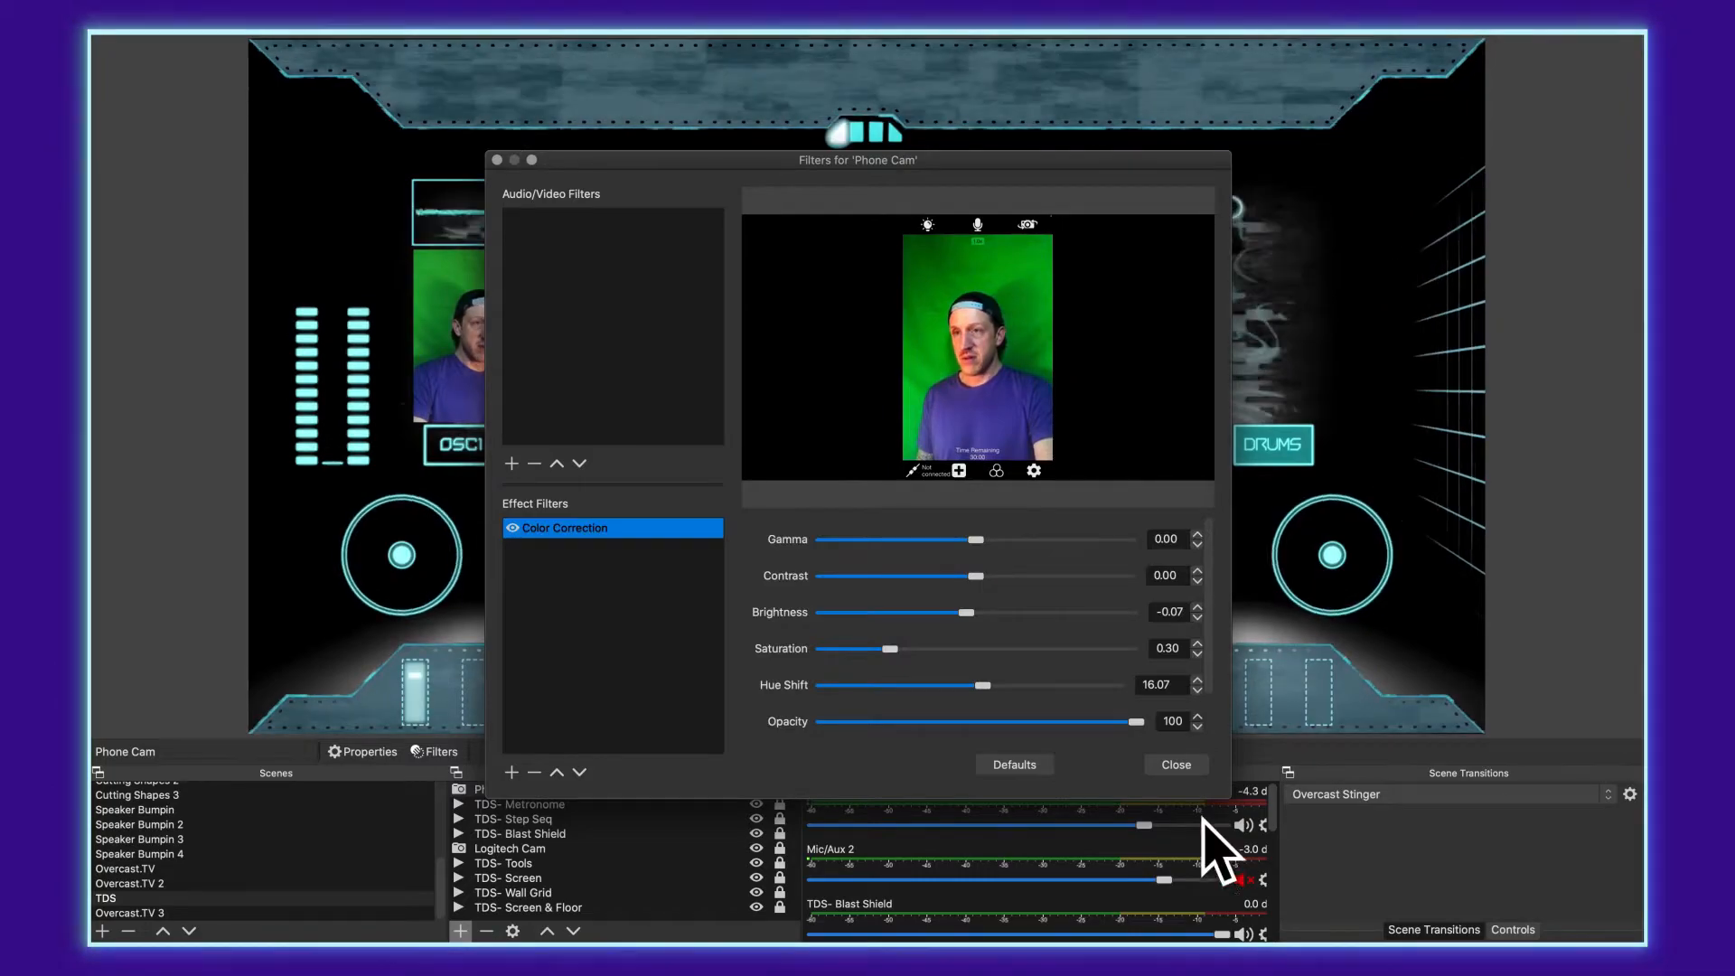
click(1176, 765)
Copy the Chroma Key filter from Logitech Cam and paste it below the Color Correction filter on Phone Cam
click(510, 847)
click(435, 751)
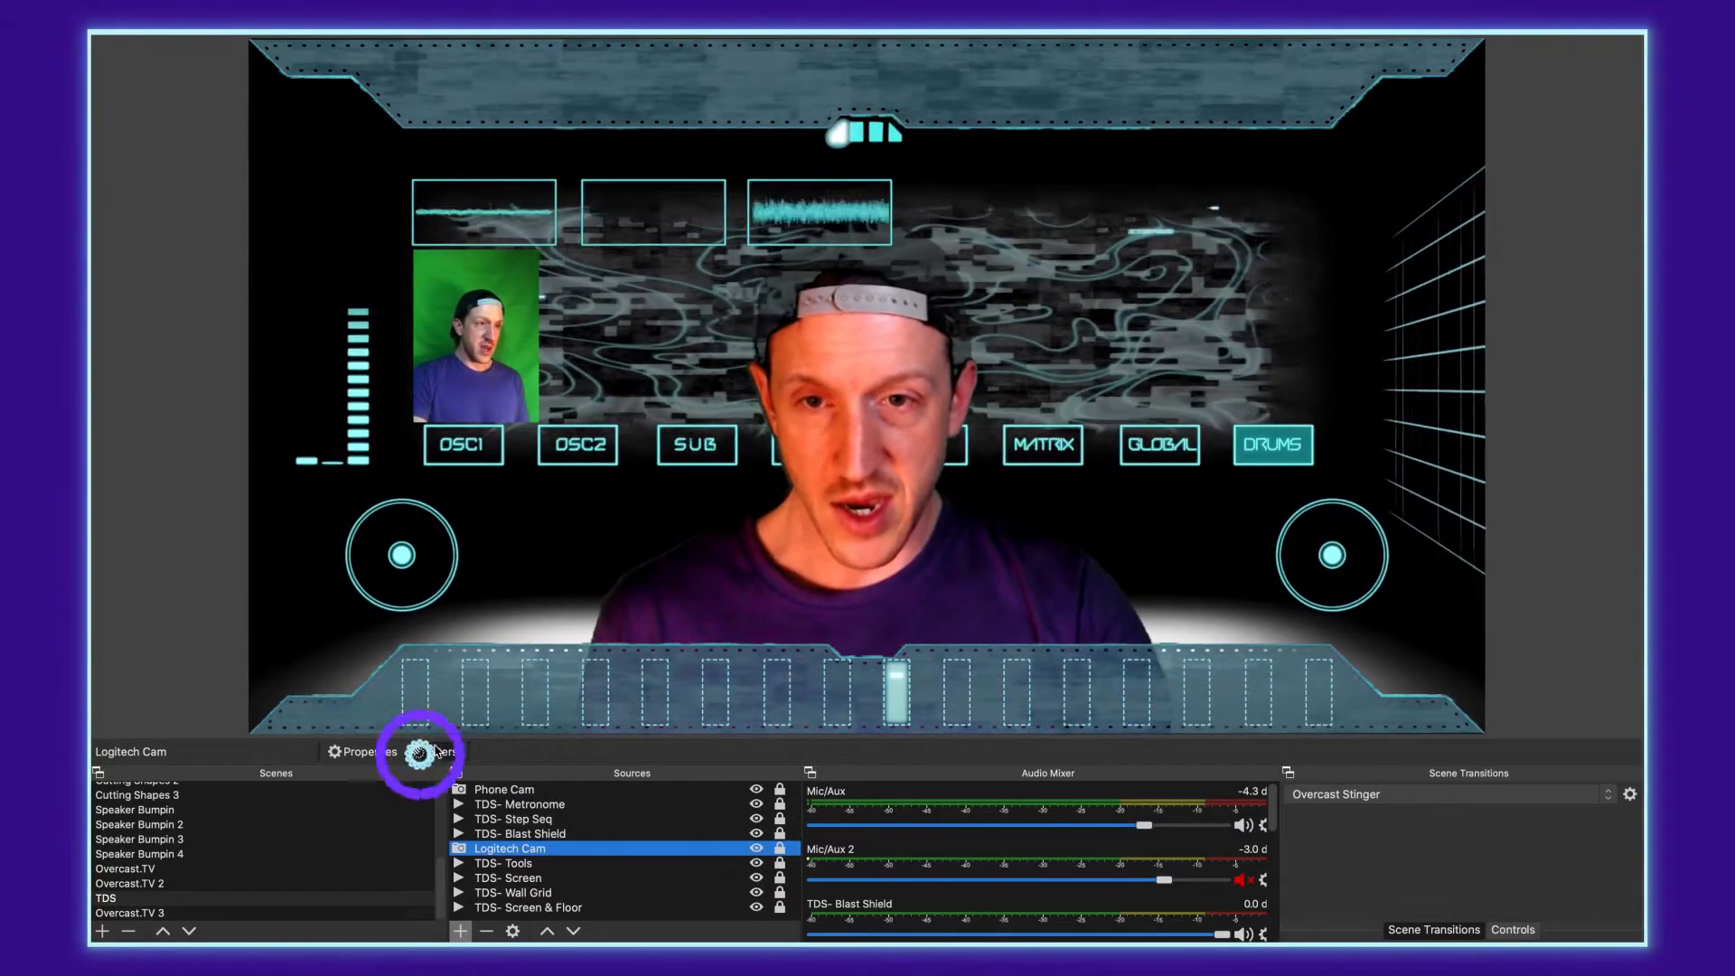
click(557, 551)
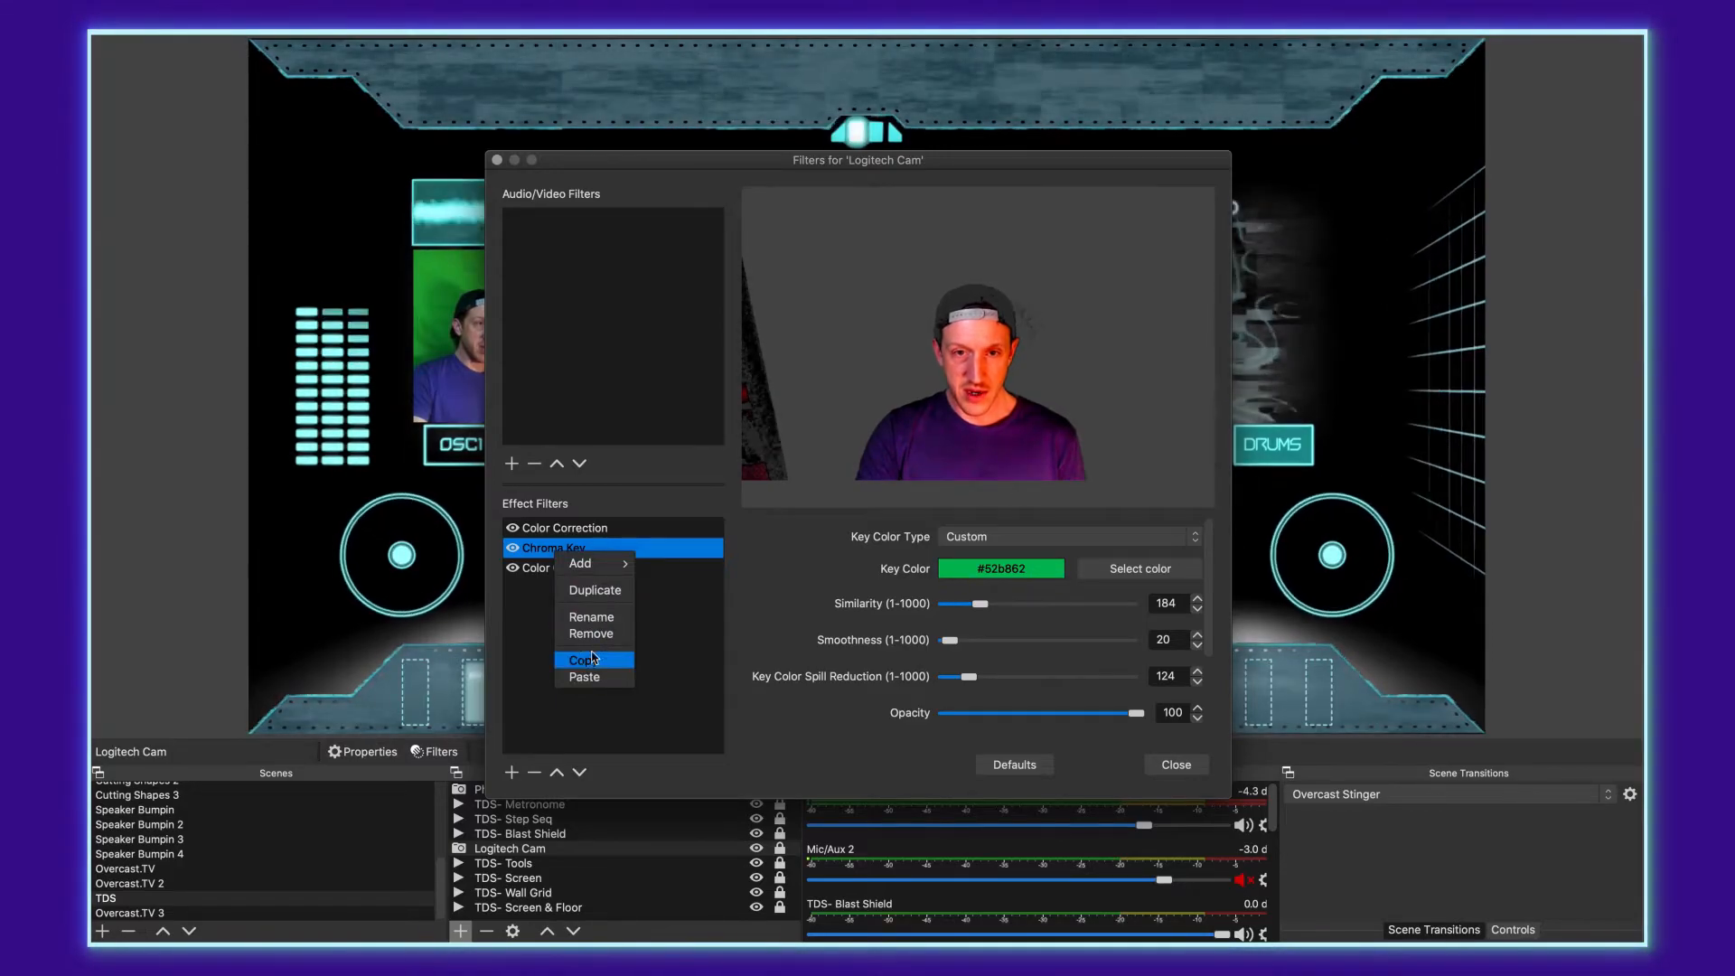
click(1176, 765)
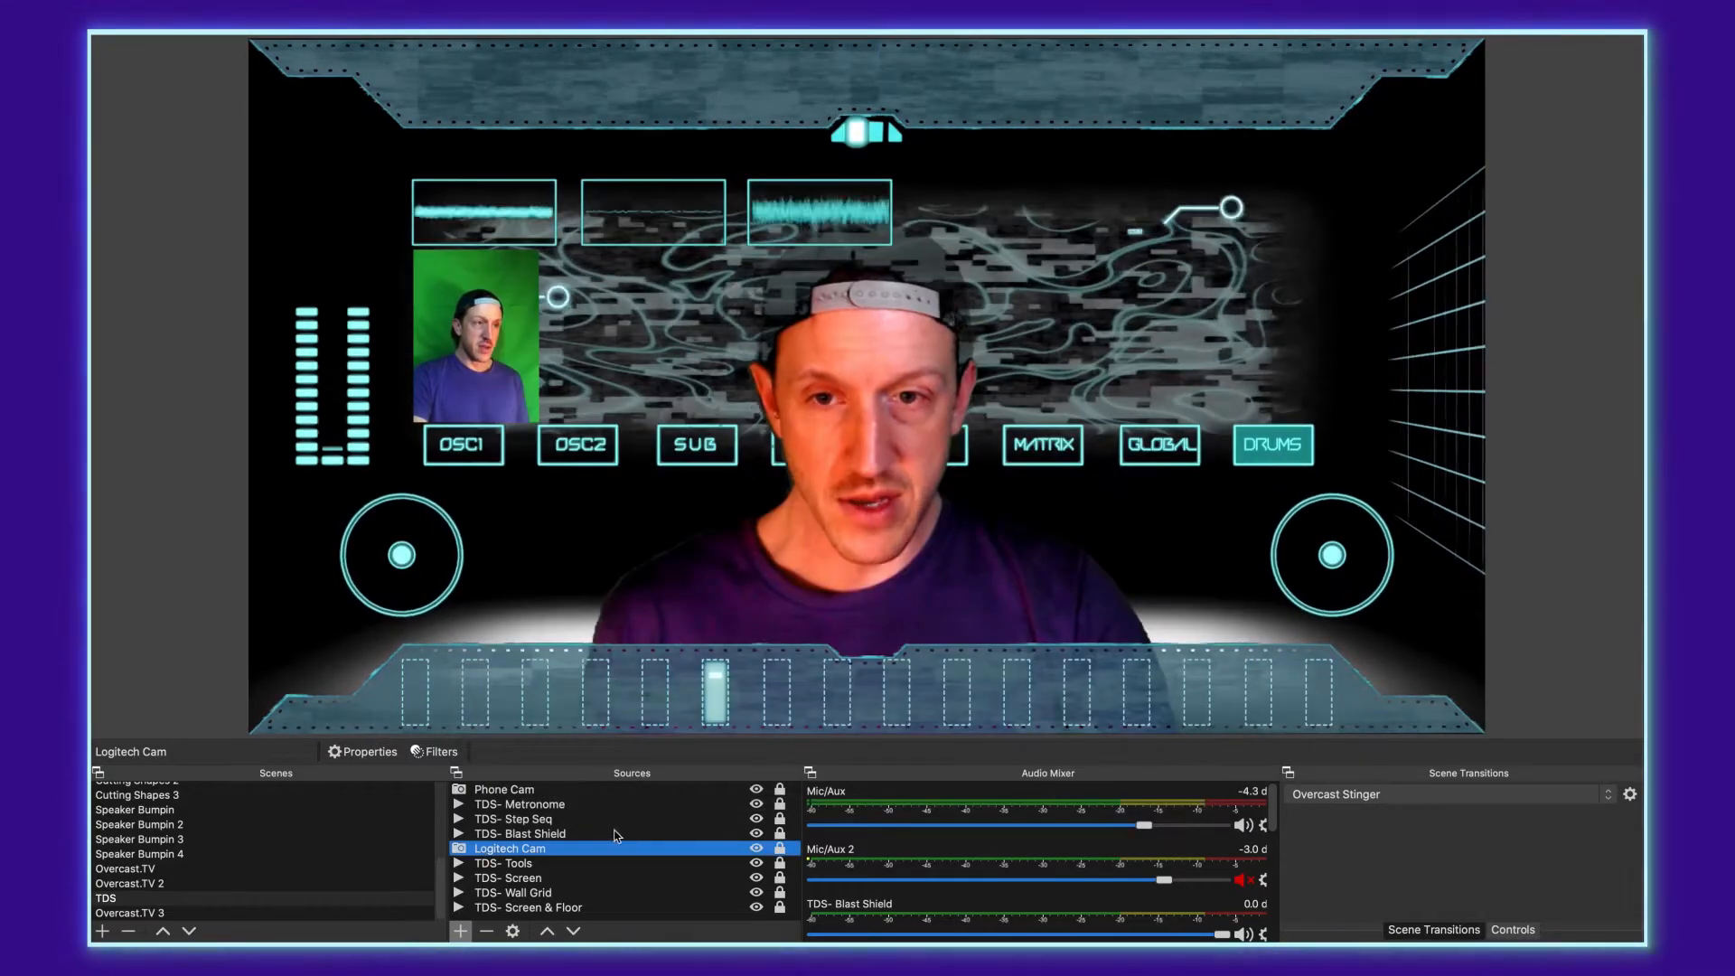
click(505, 790)
click(420, 752)
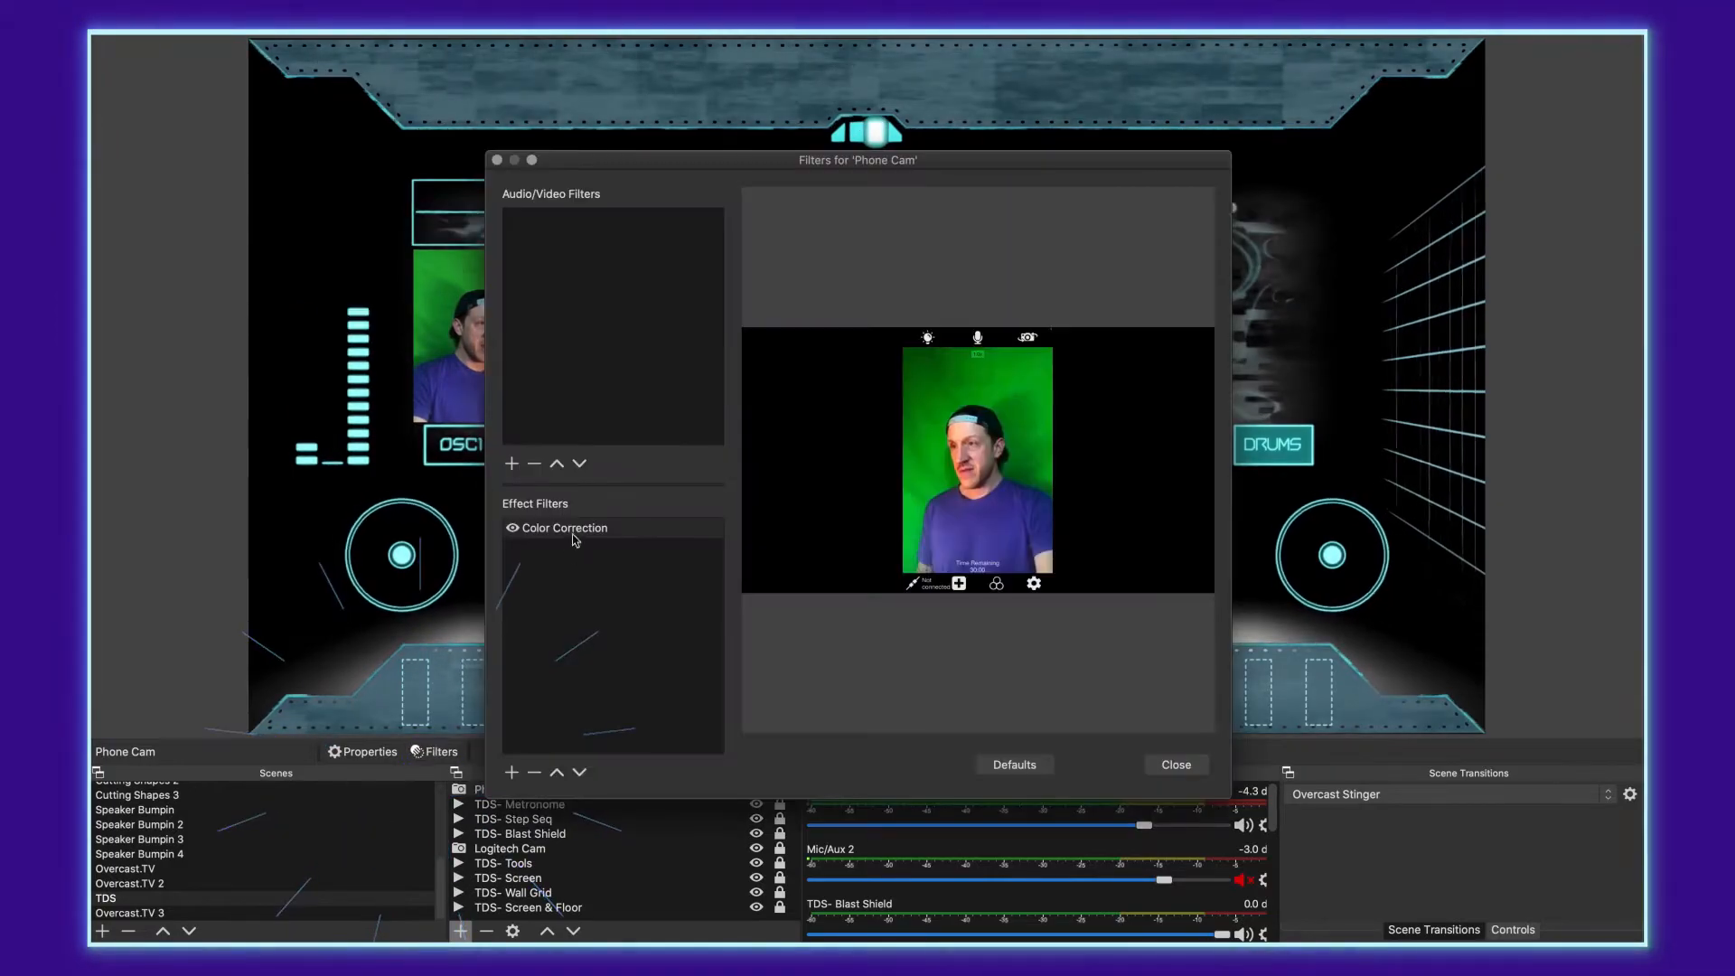
click(576, 528)
right_click(564, 580)
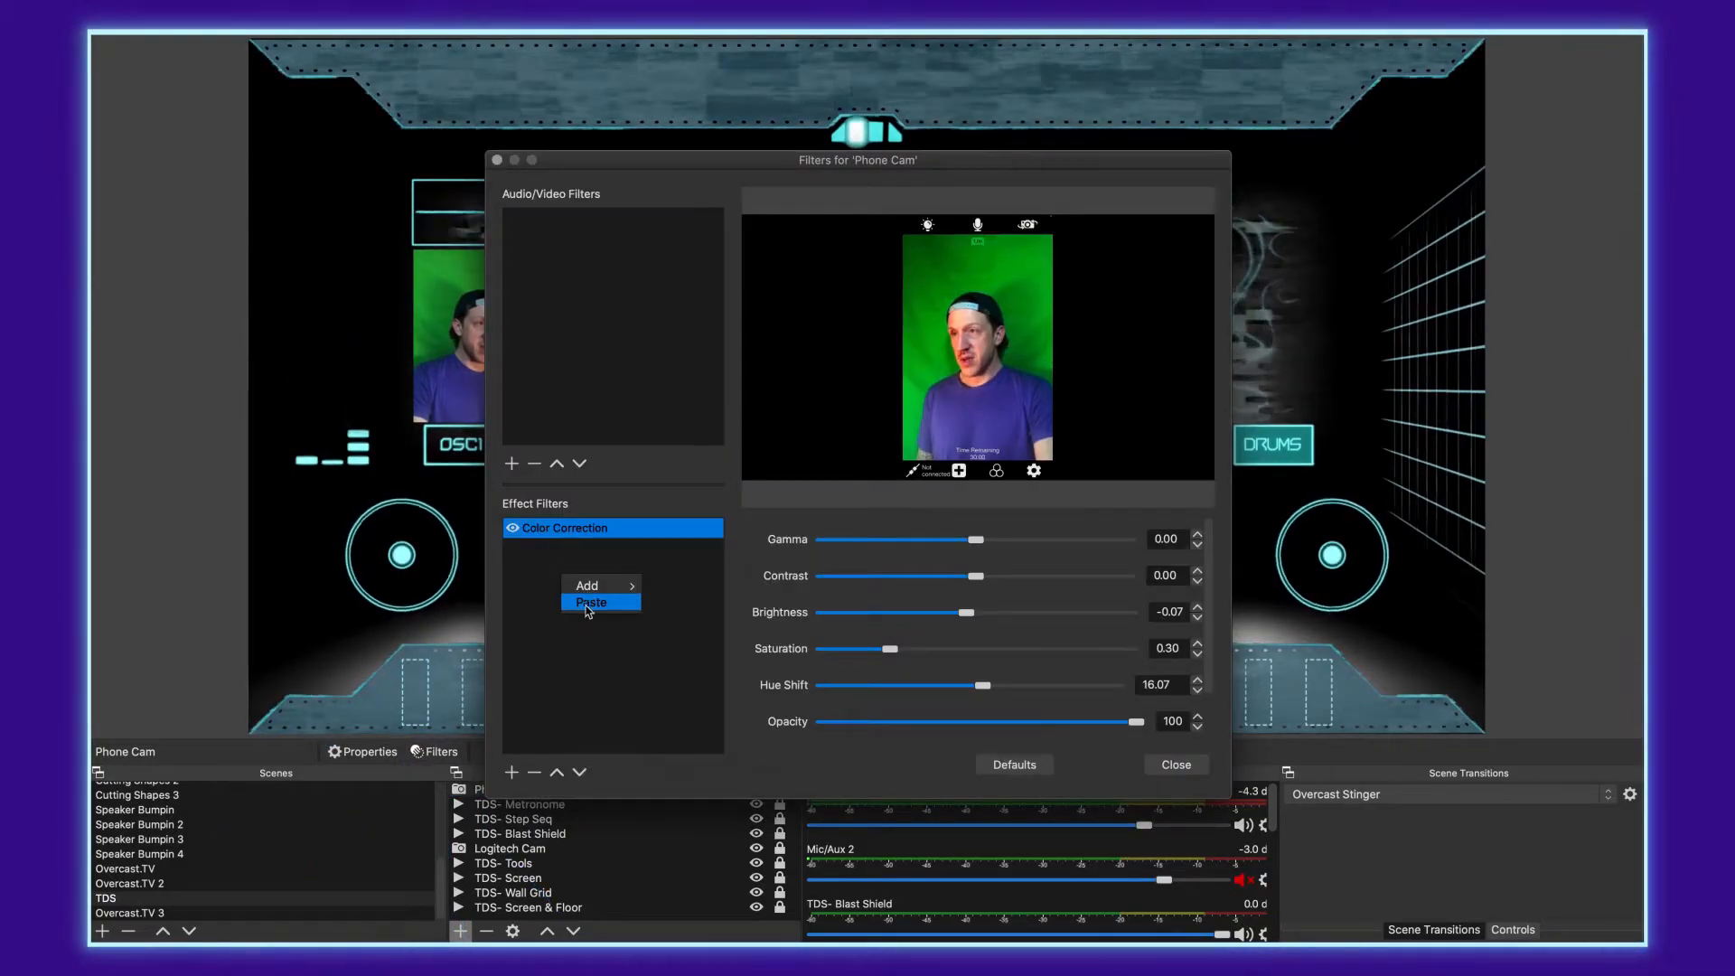
click(591, 603)
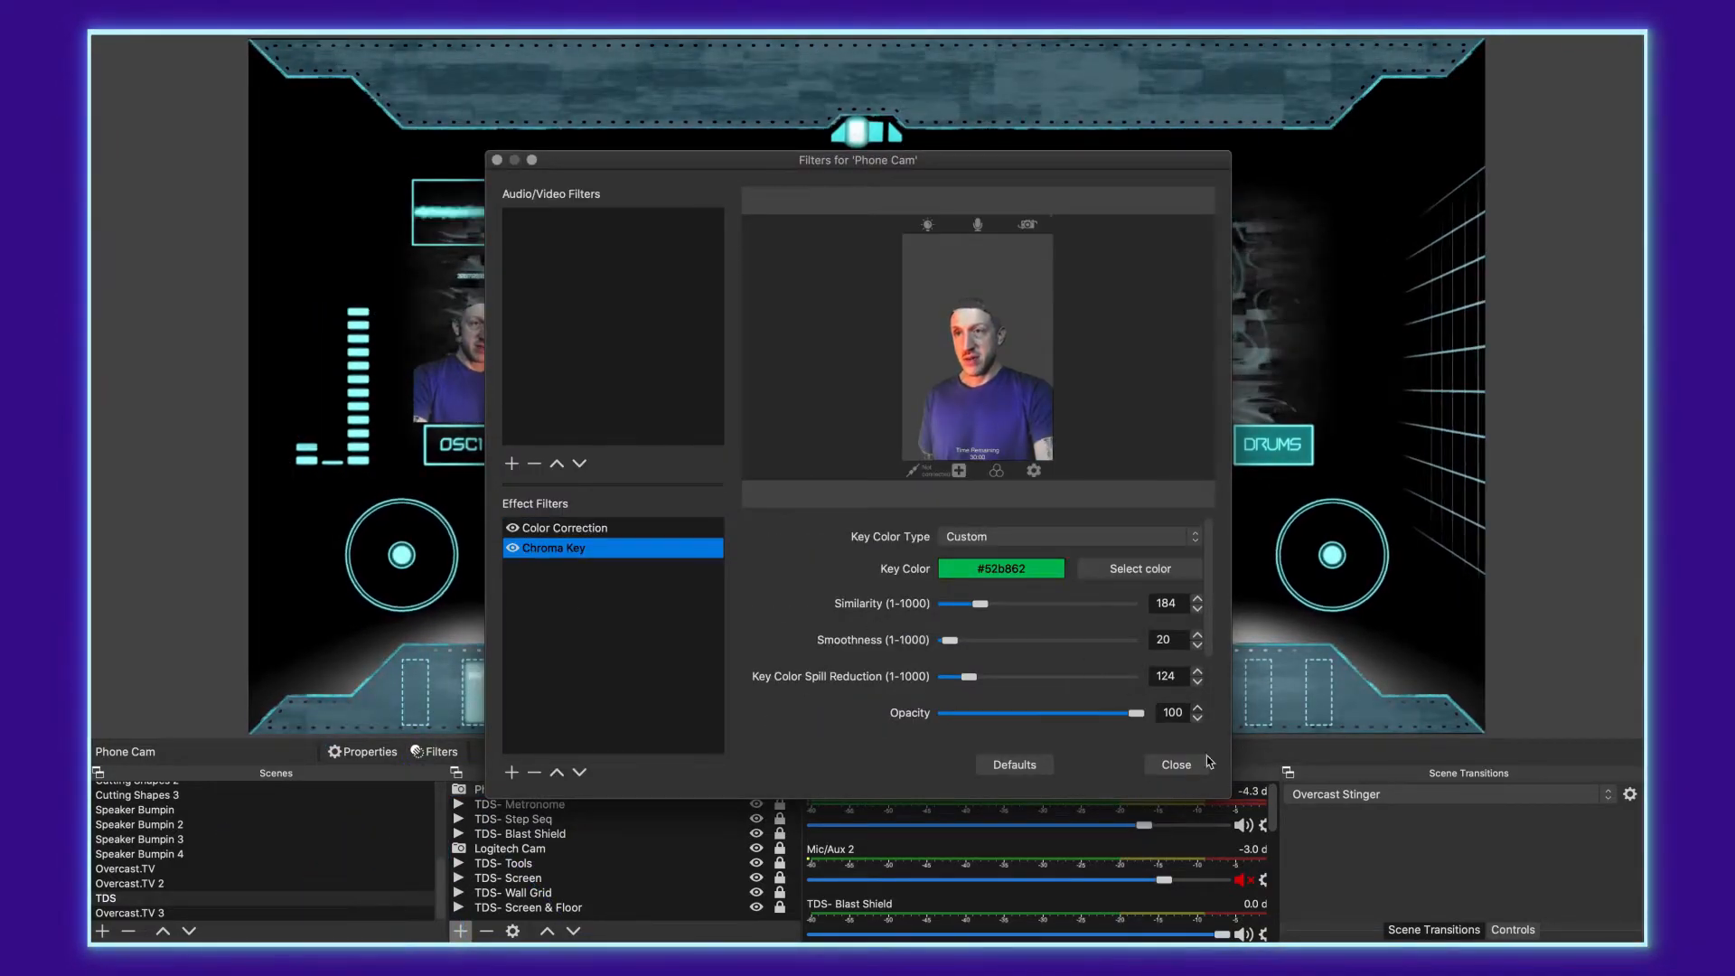
click(1178, 770)
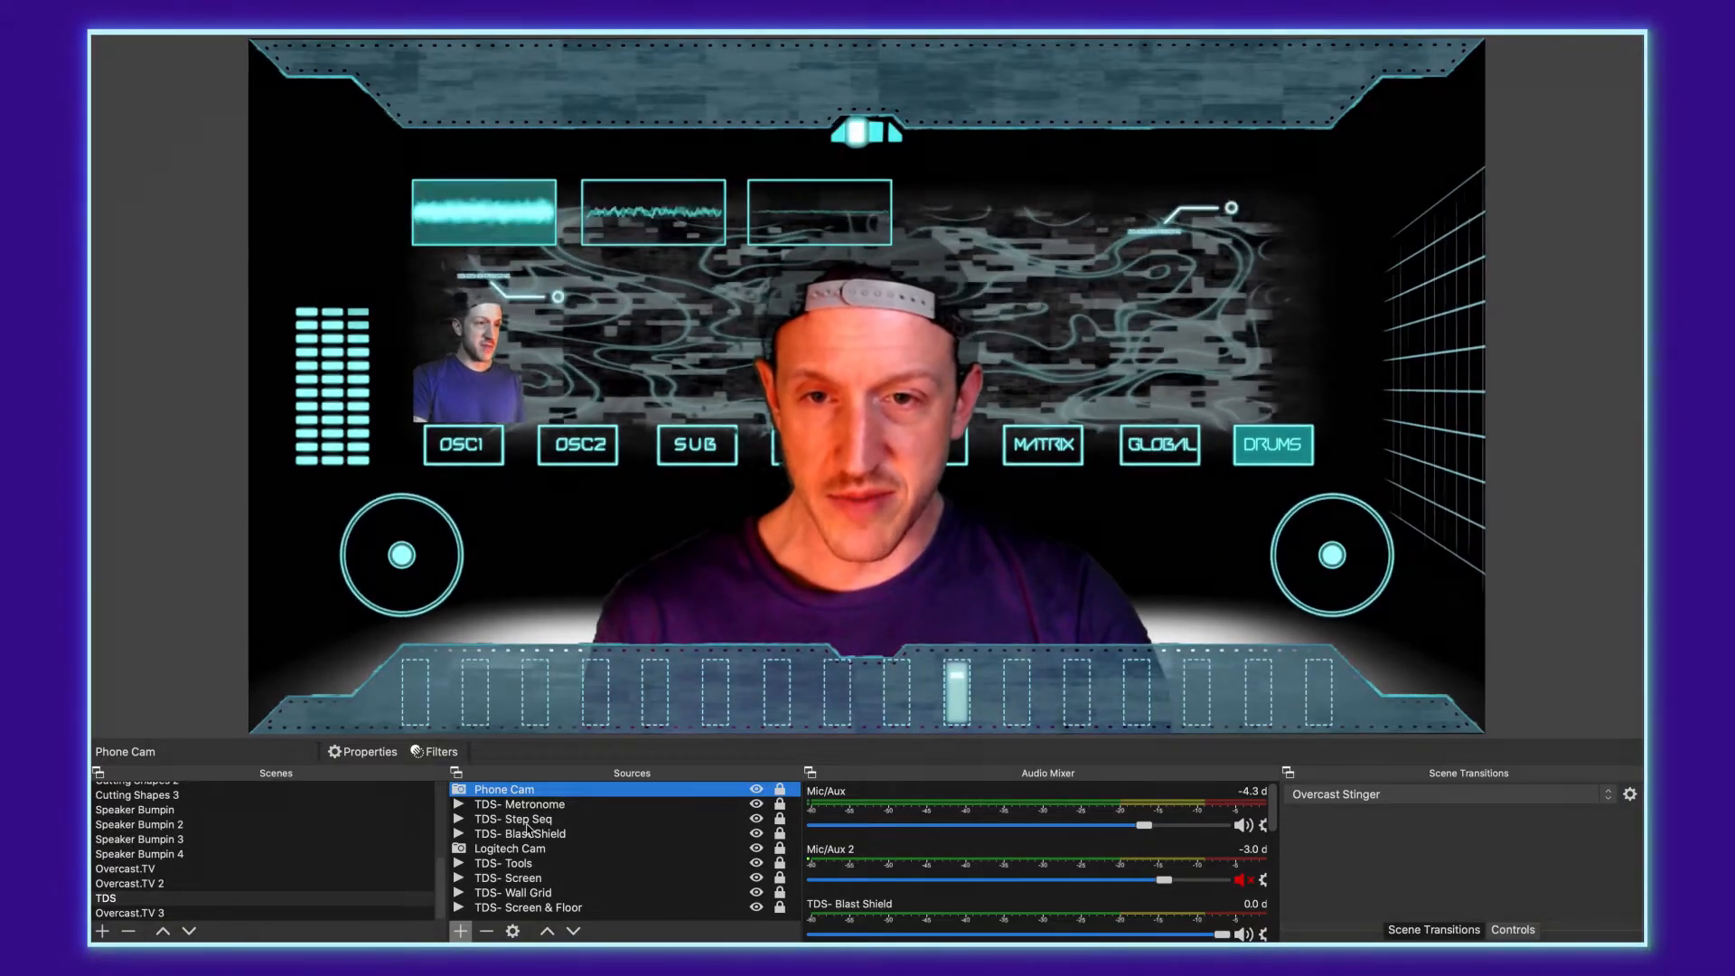
Copy the Color Correction 2 filter from Logitech Cam and paste it below the Chroma Key on Phone Cam
click(508, 849)
right_click(506, 850)
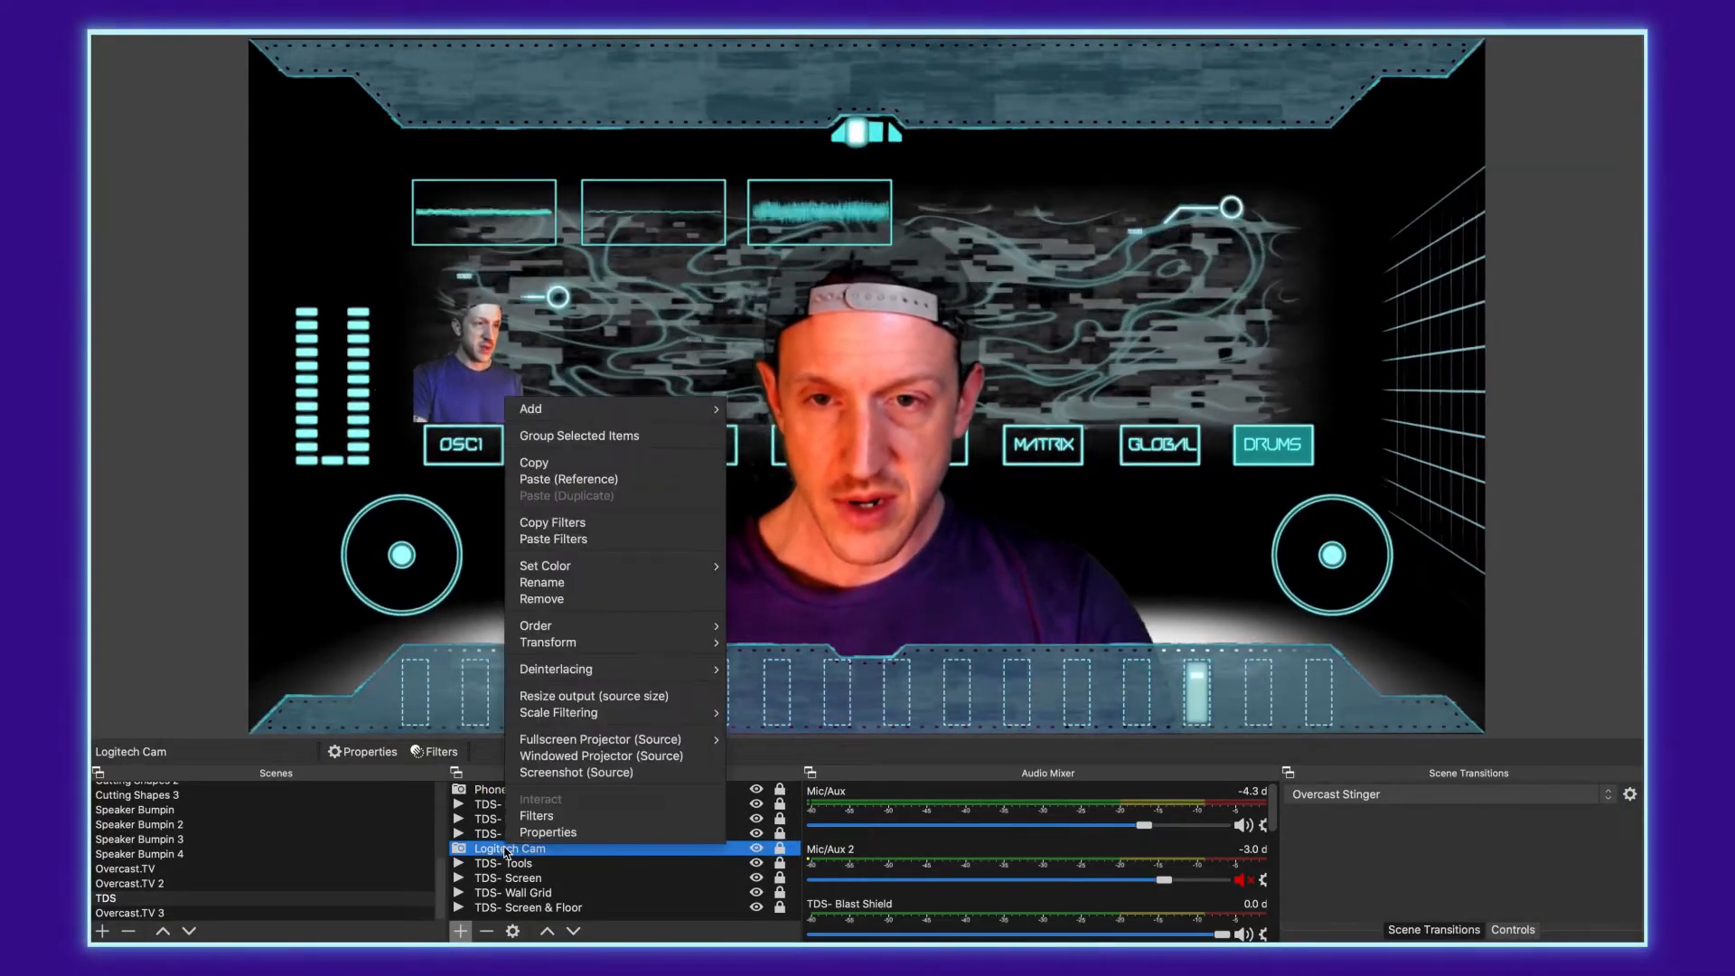
click(544, 816)
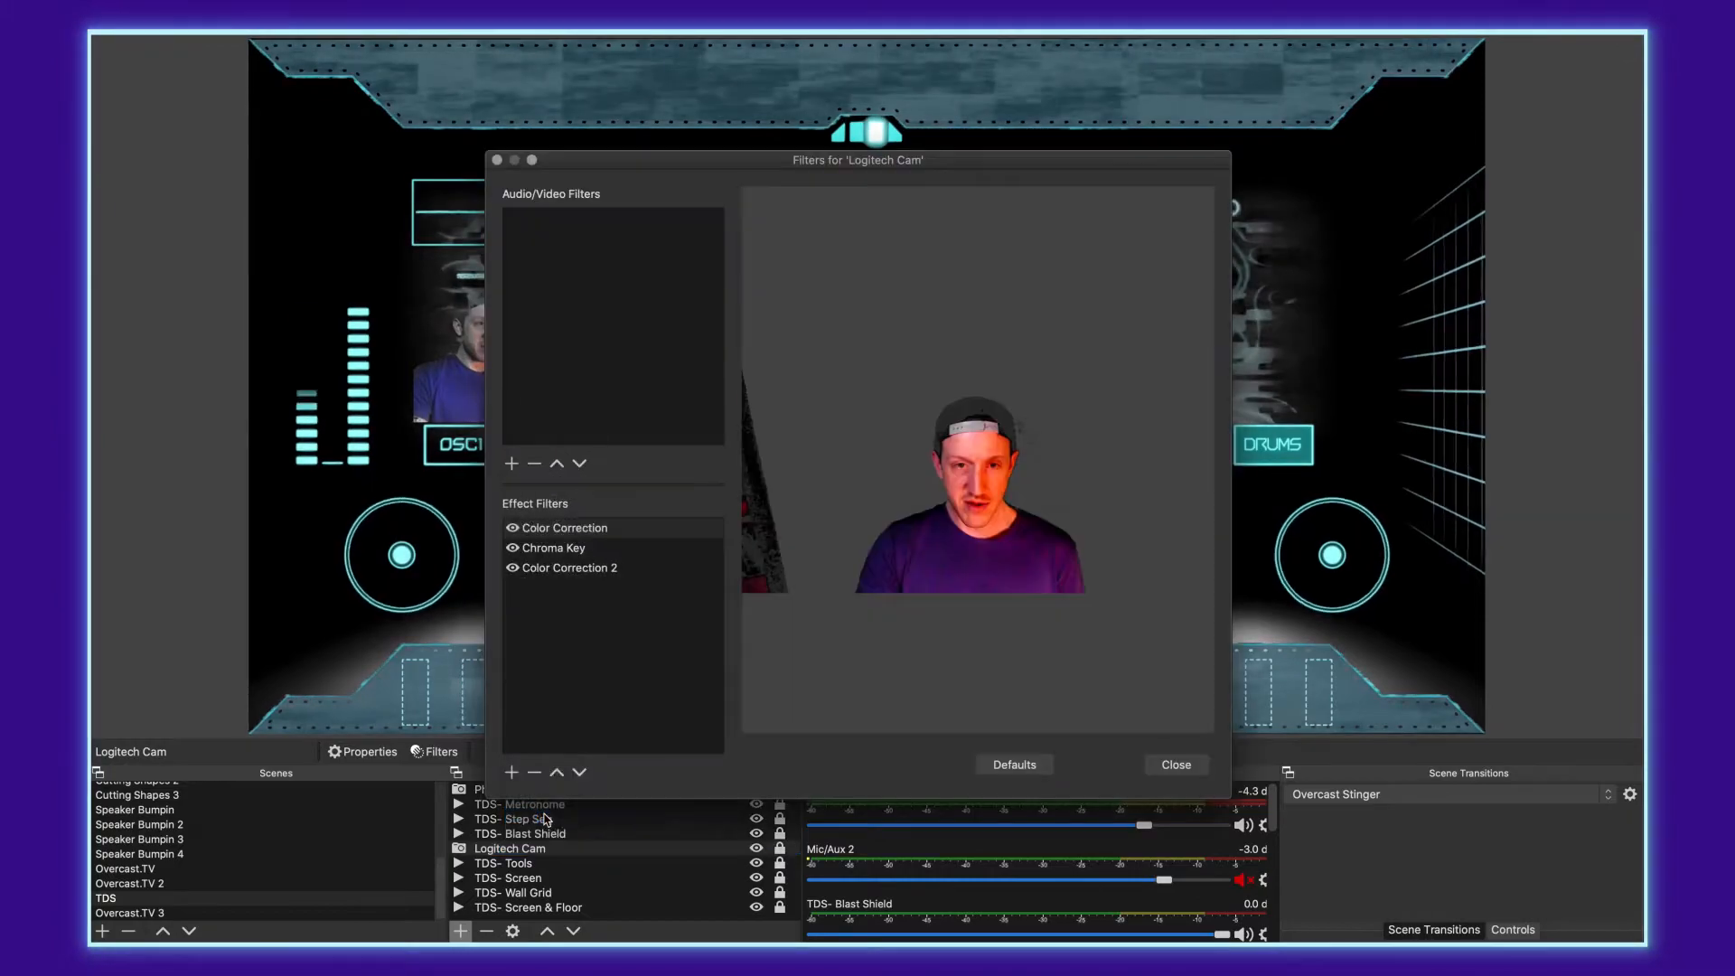
click(573, 569)
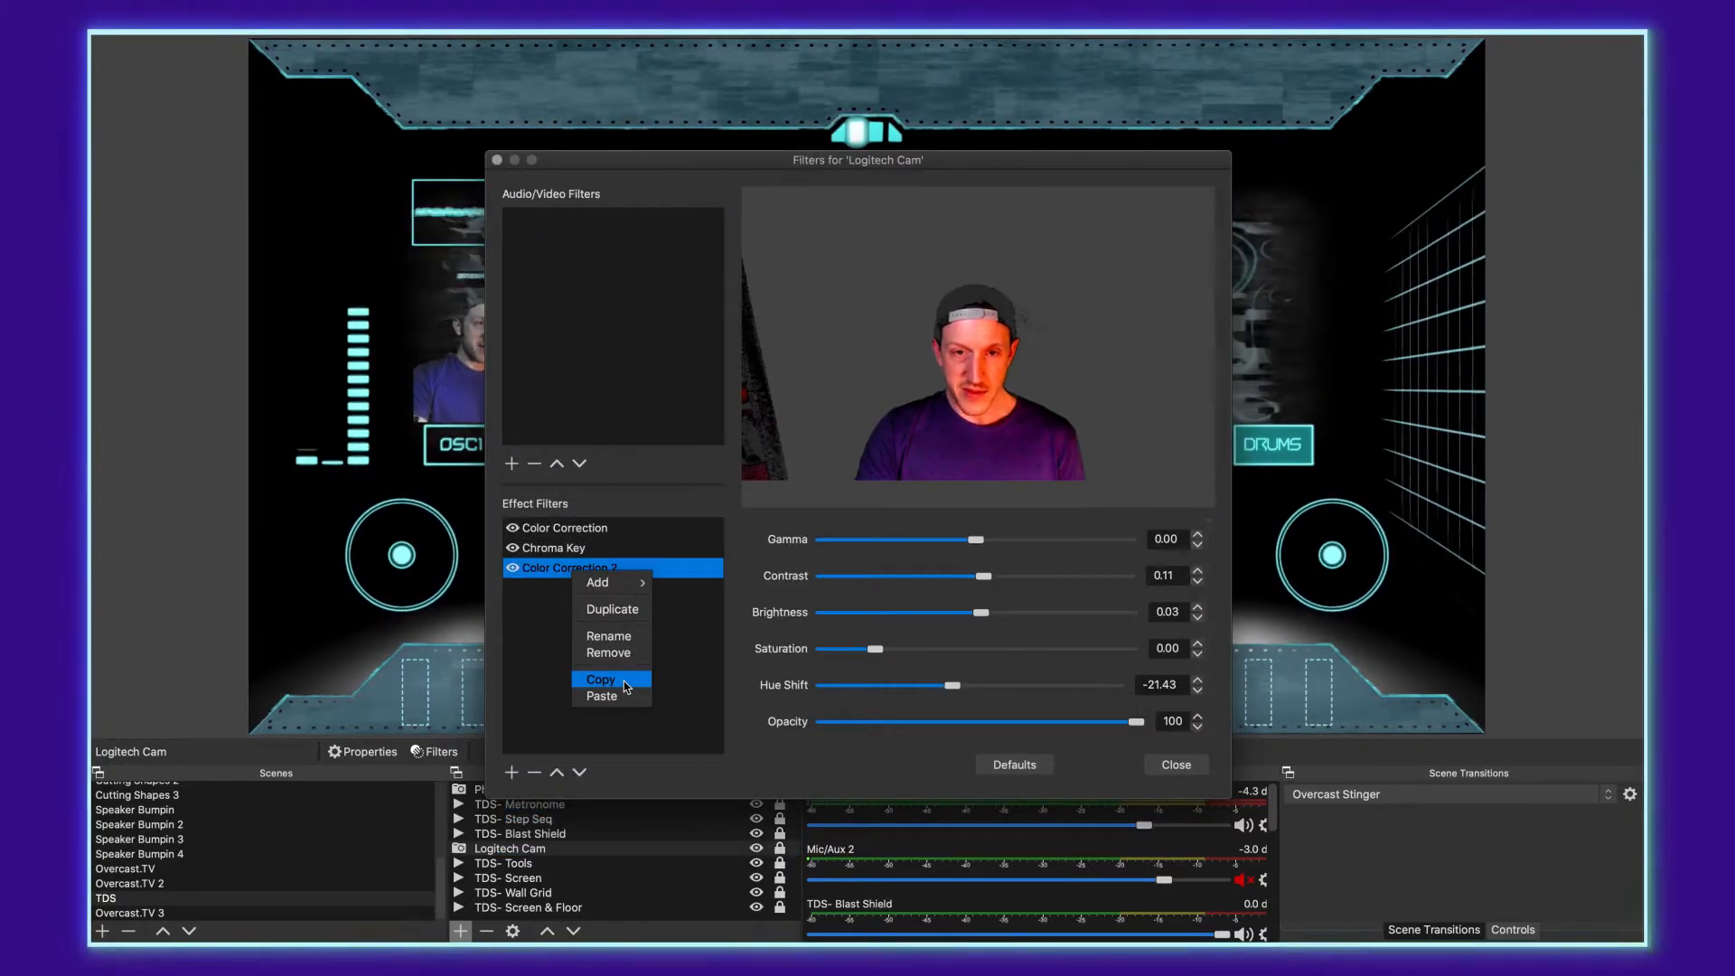
click(1166, 765)
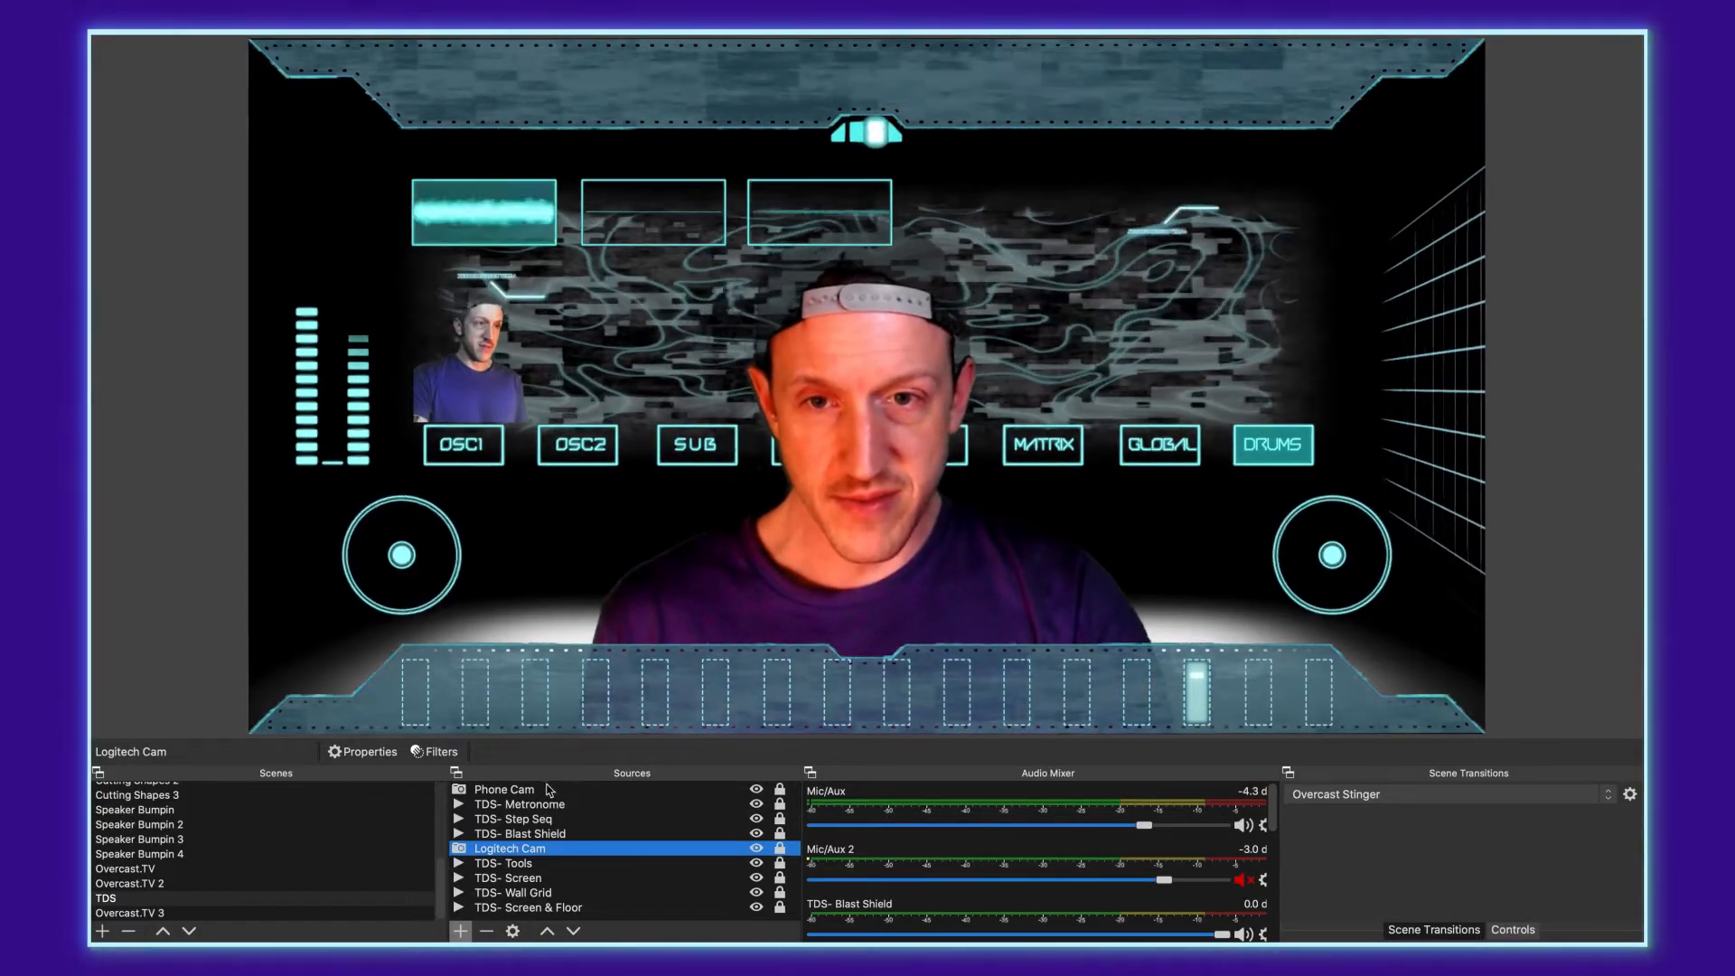
click(544, 788)
right_click(544, 788)
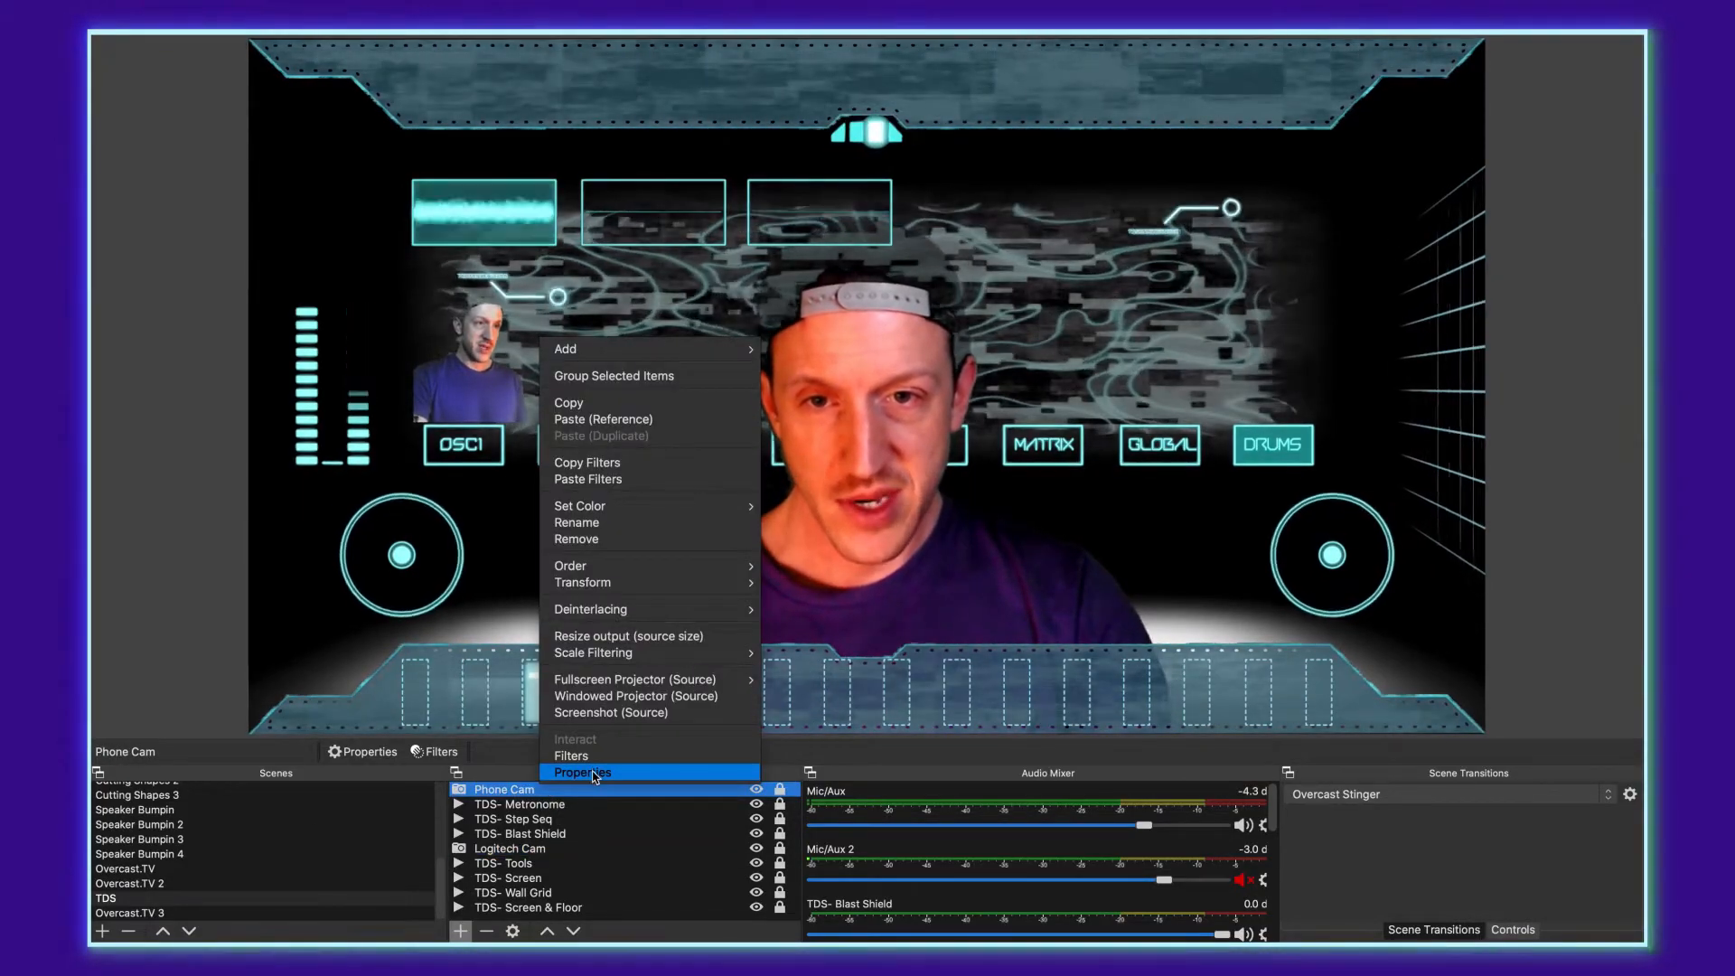
click(573, 756)
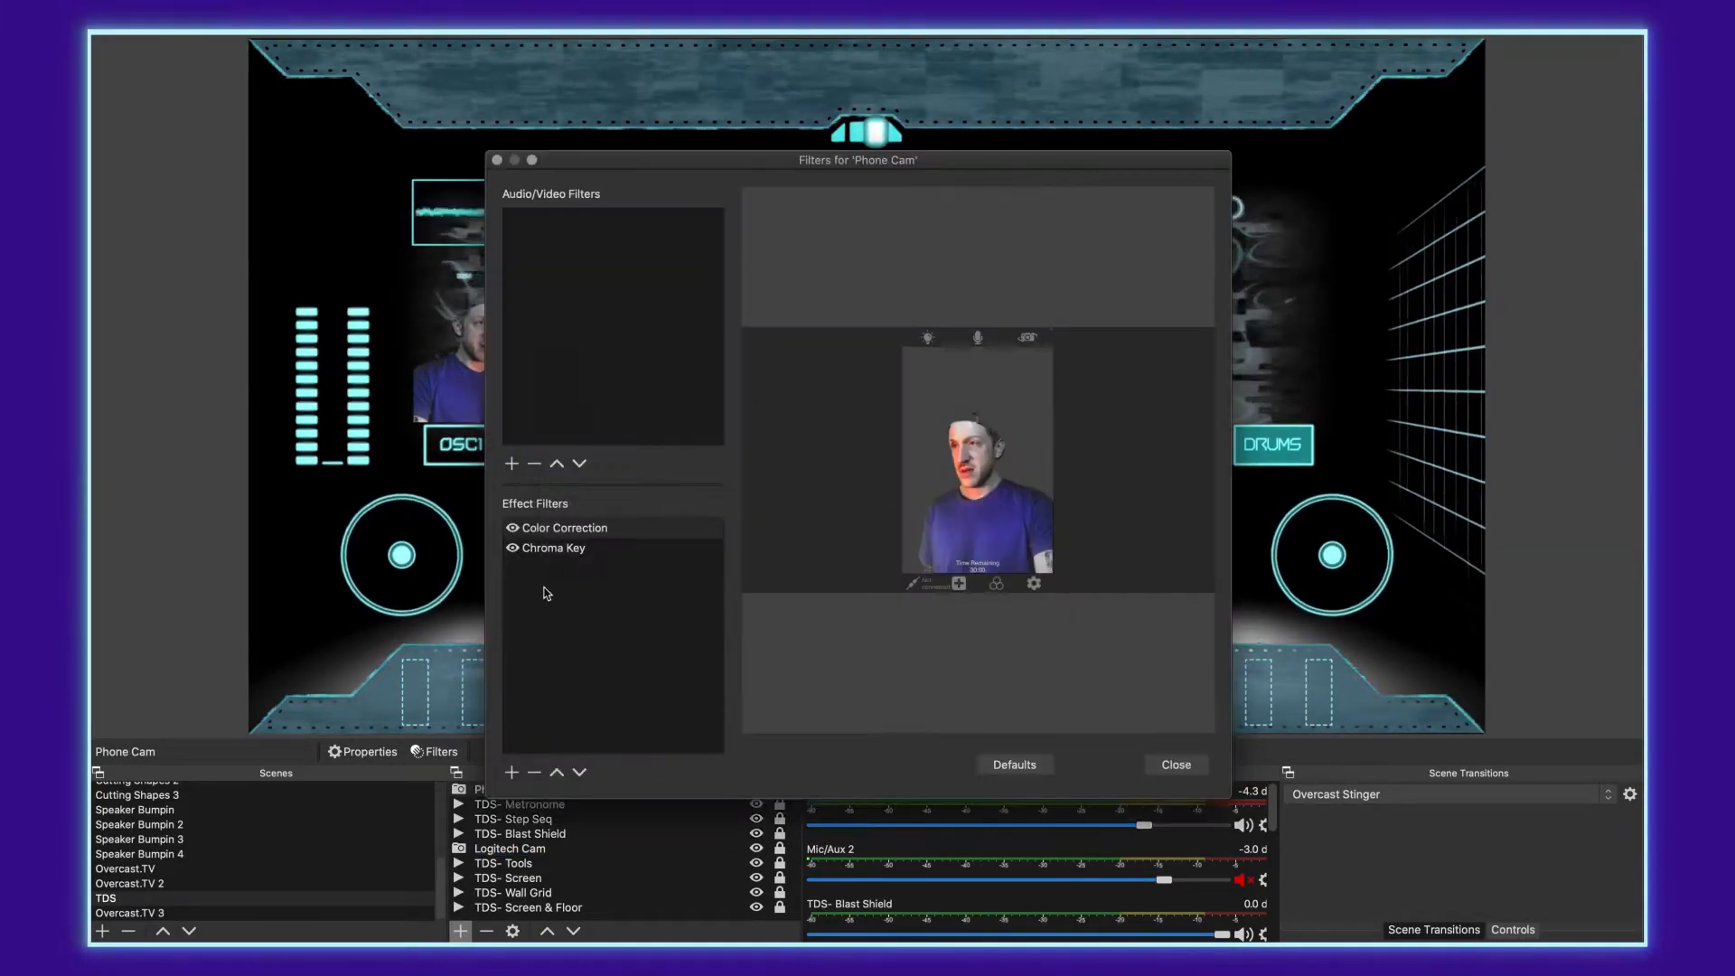
right_click(549, 588)
click(593, 612)
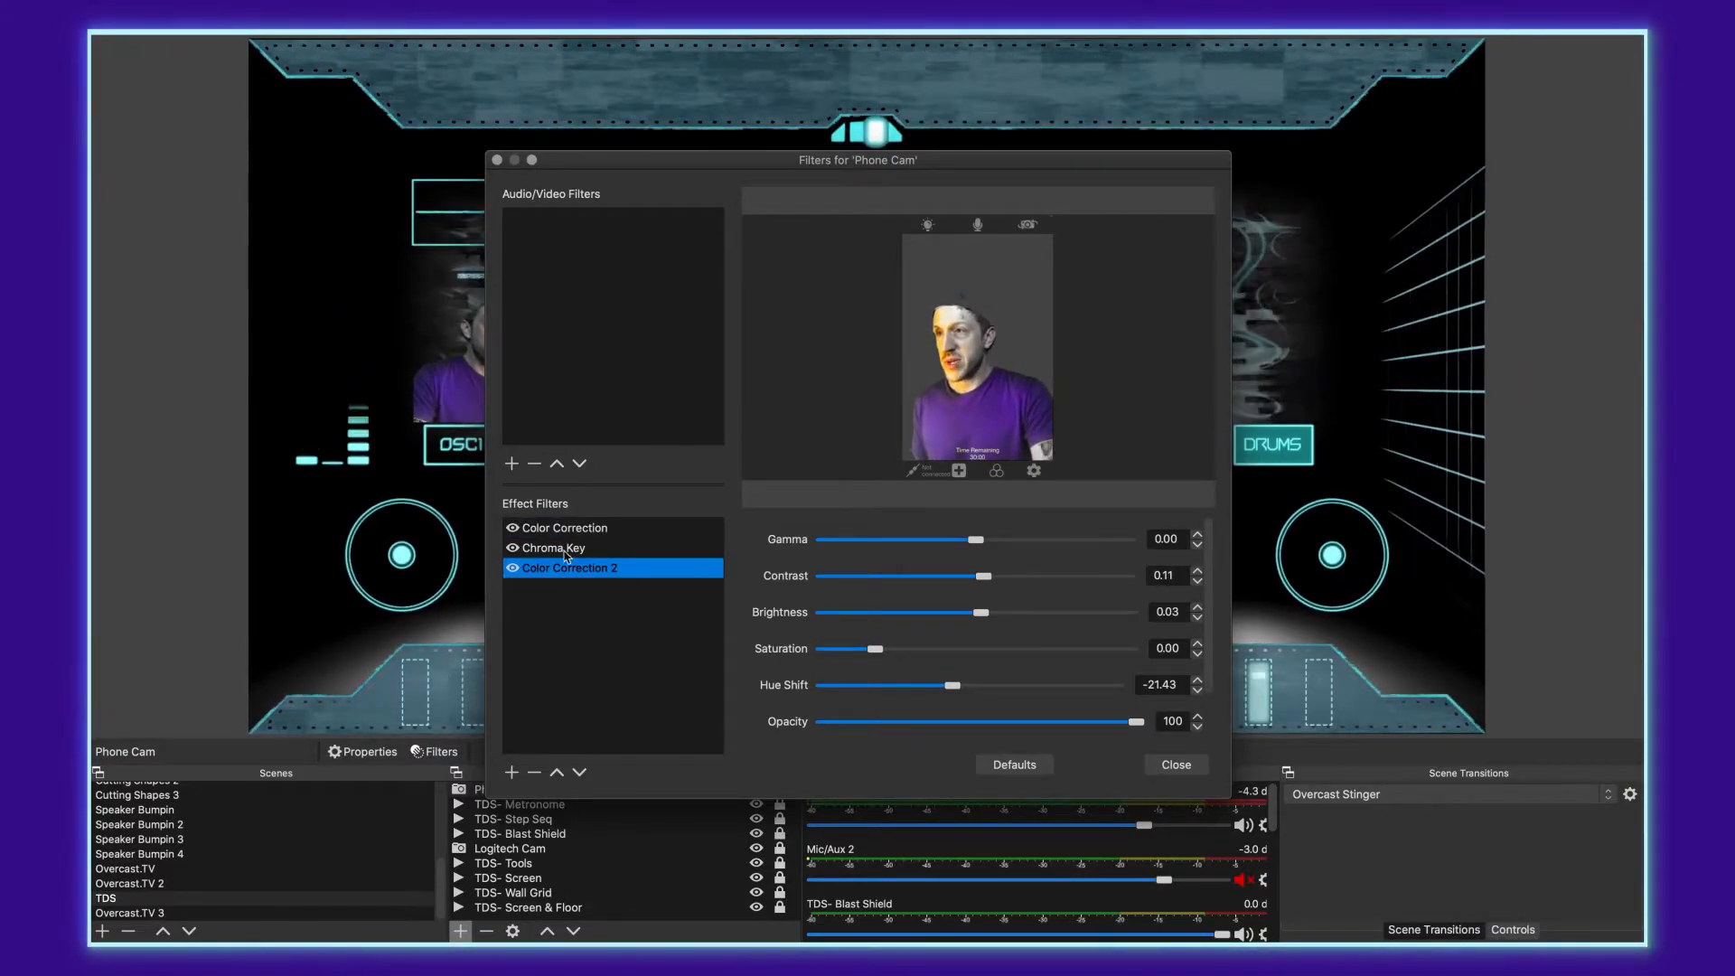
Set the Phone Cam Chroma Key similarity to 181, check the keyed picture in the scene and close the filters
click(624, 548)
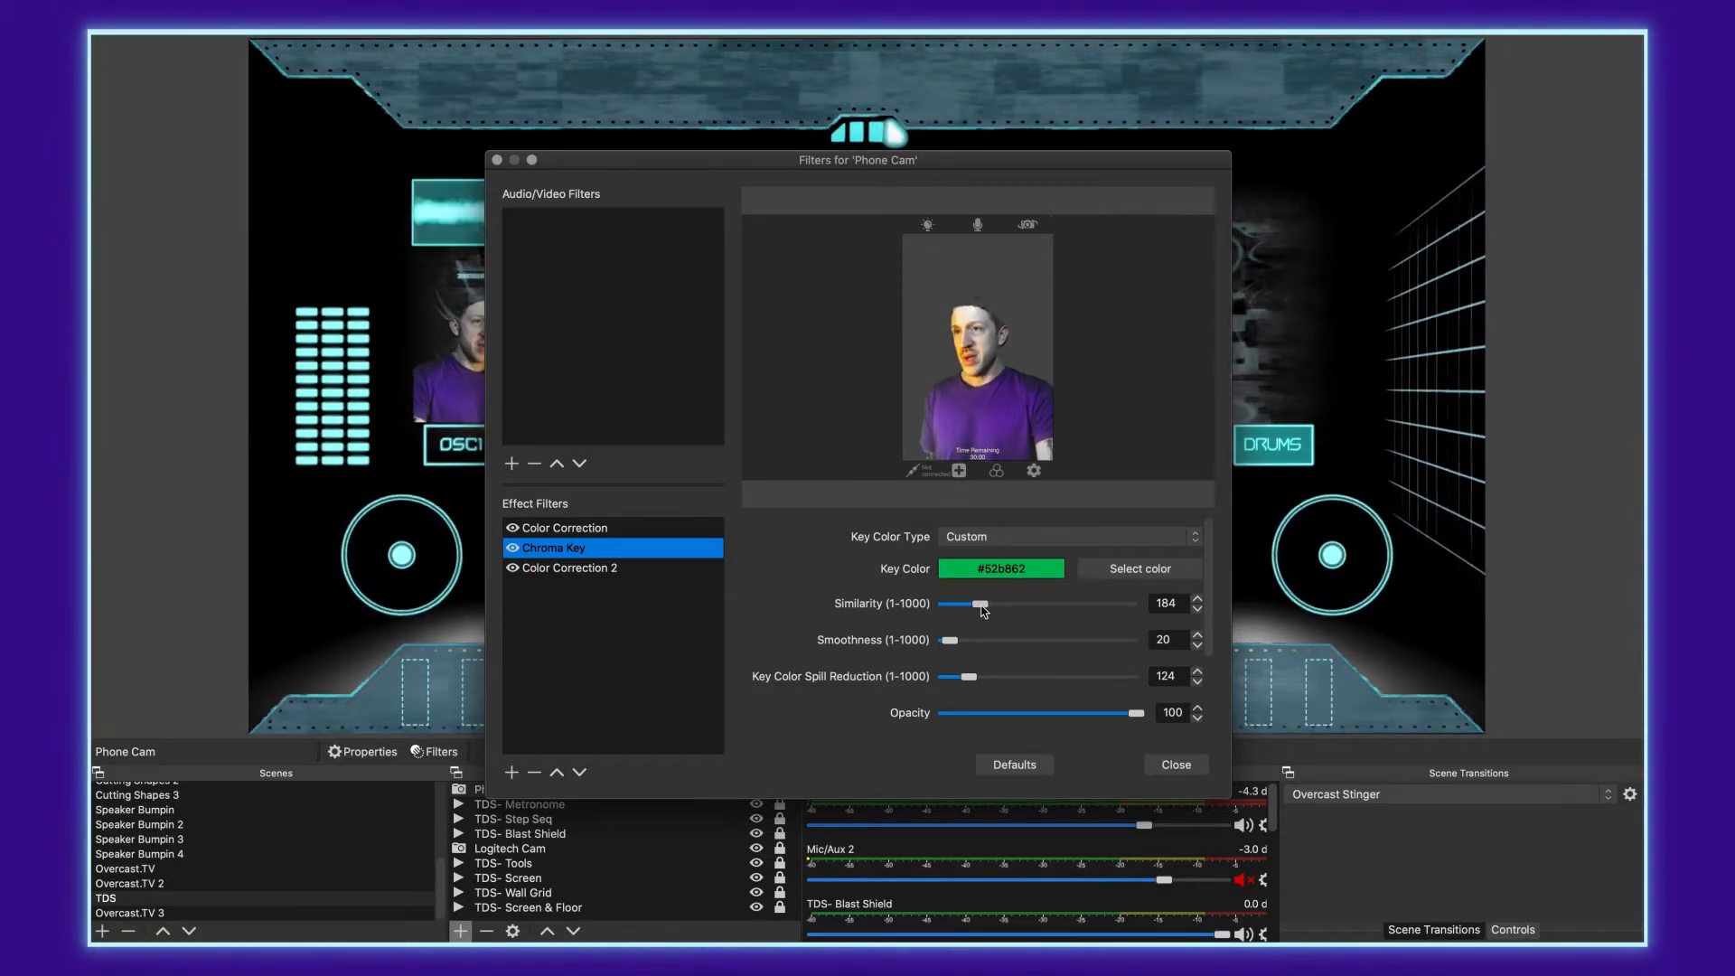
drag(983, 612, 978, 606)
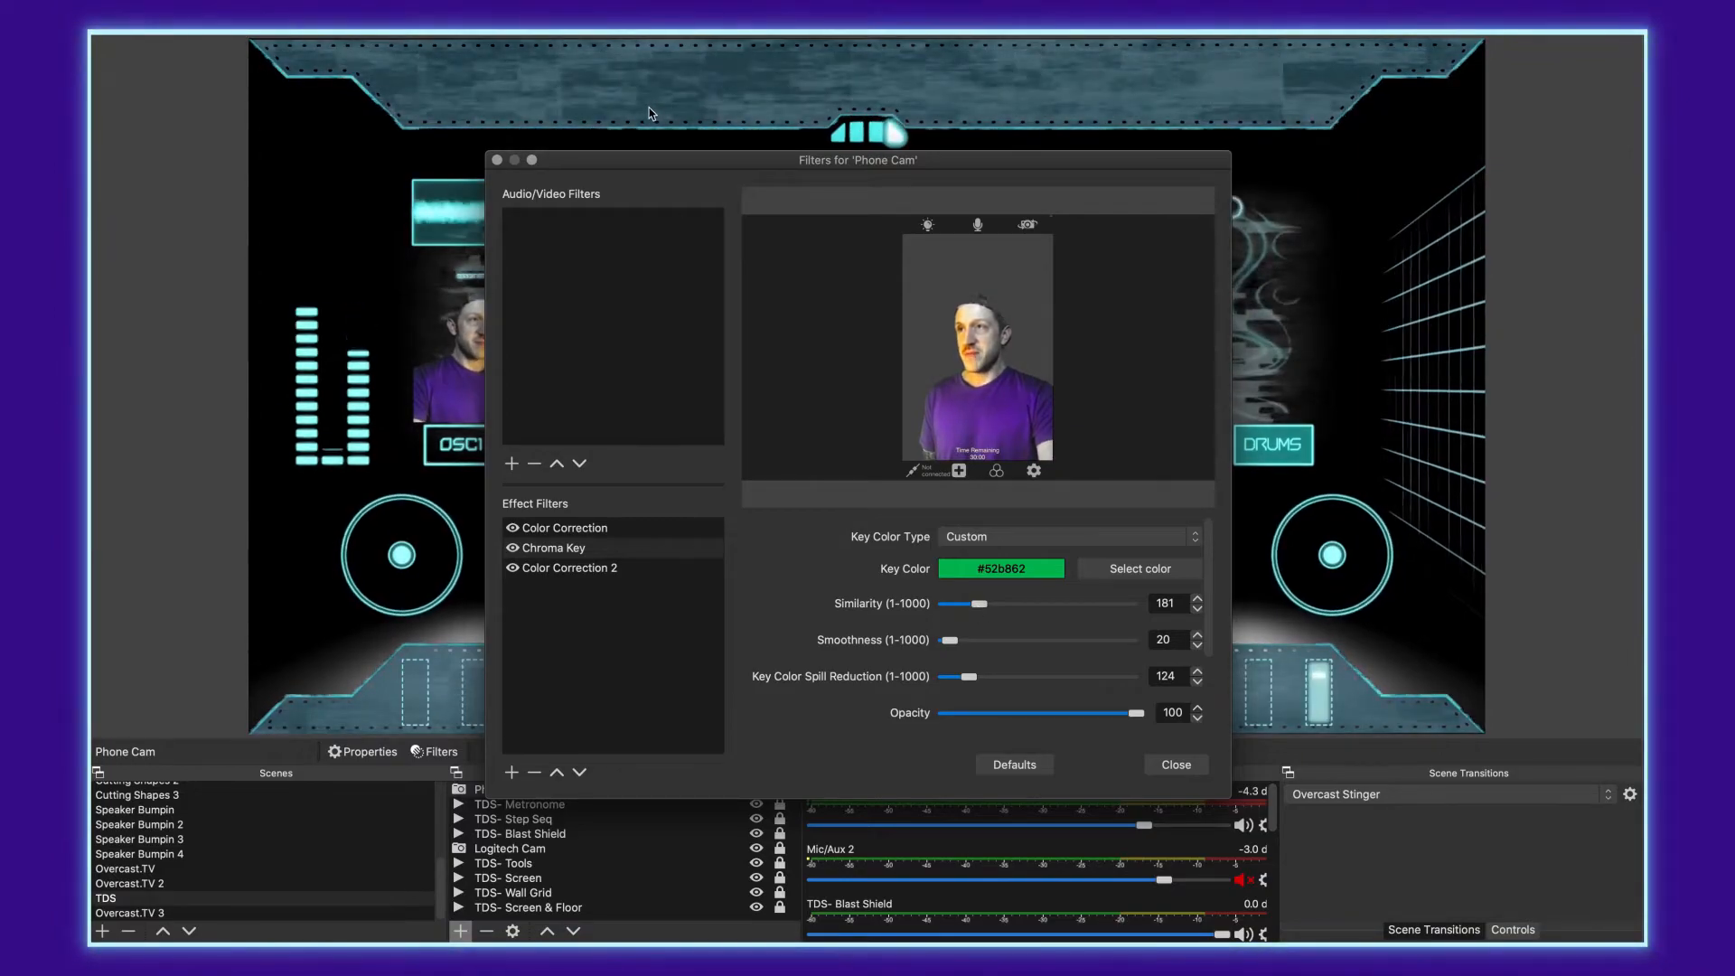
drag(649, 160, 1232, 250)
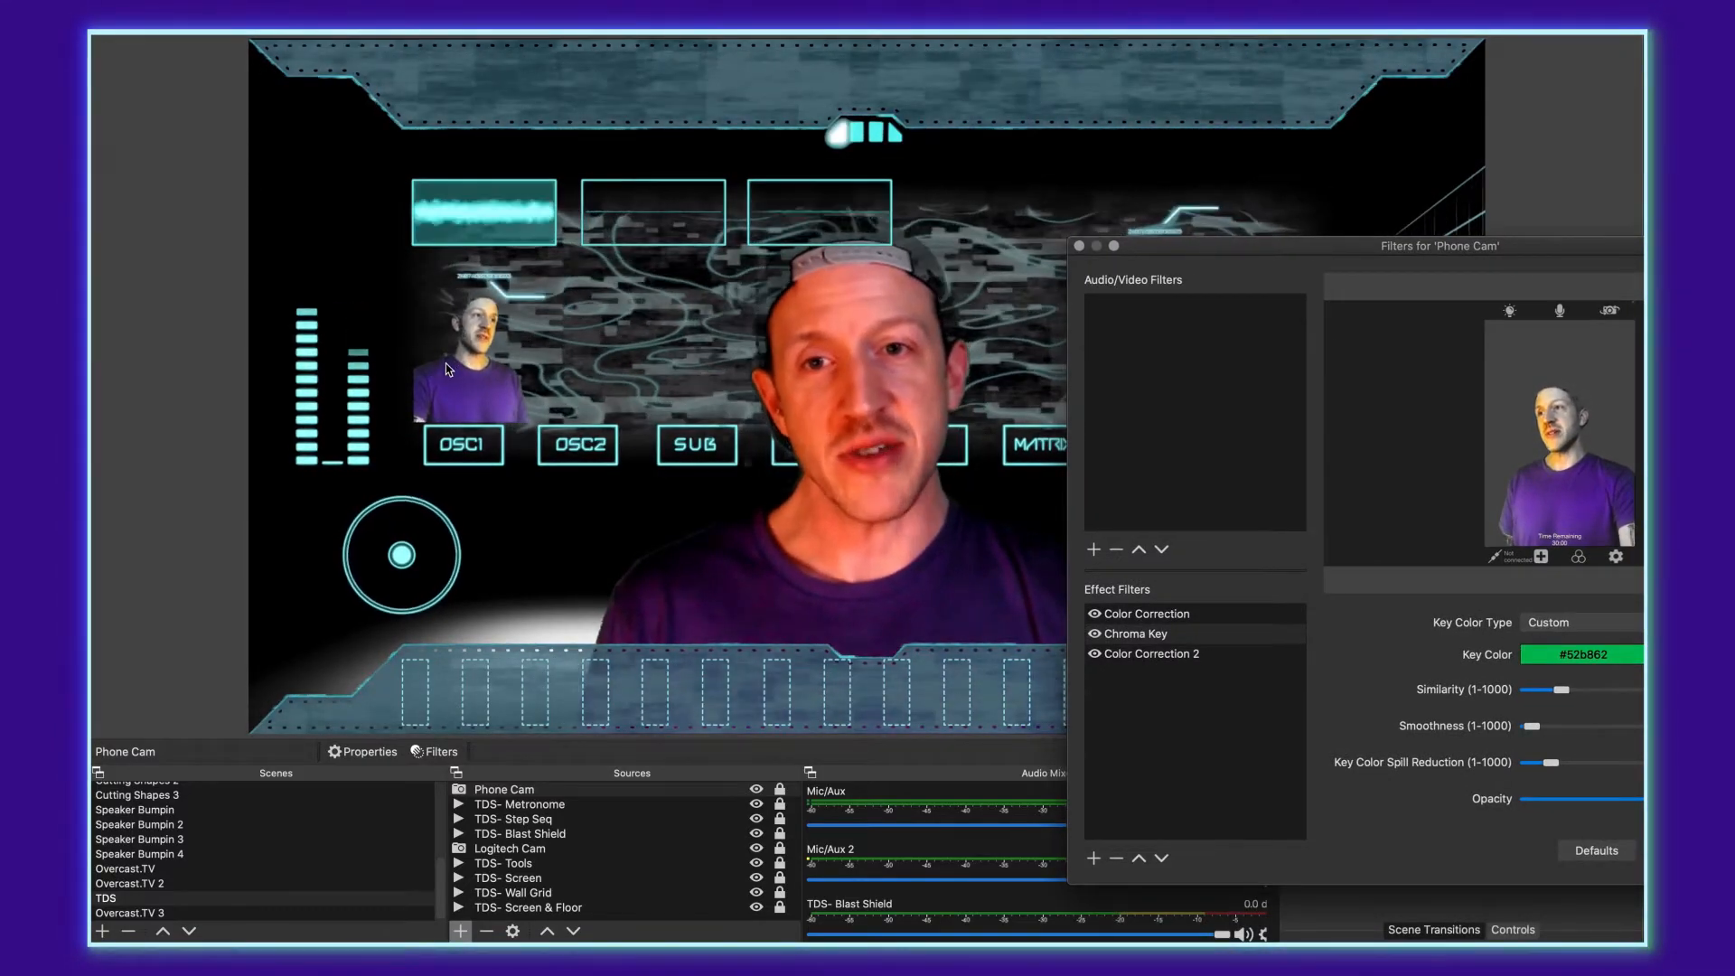
drag(1402, 241, 1157, 183)
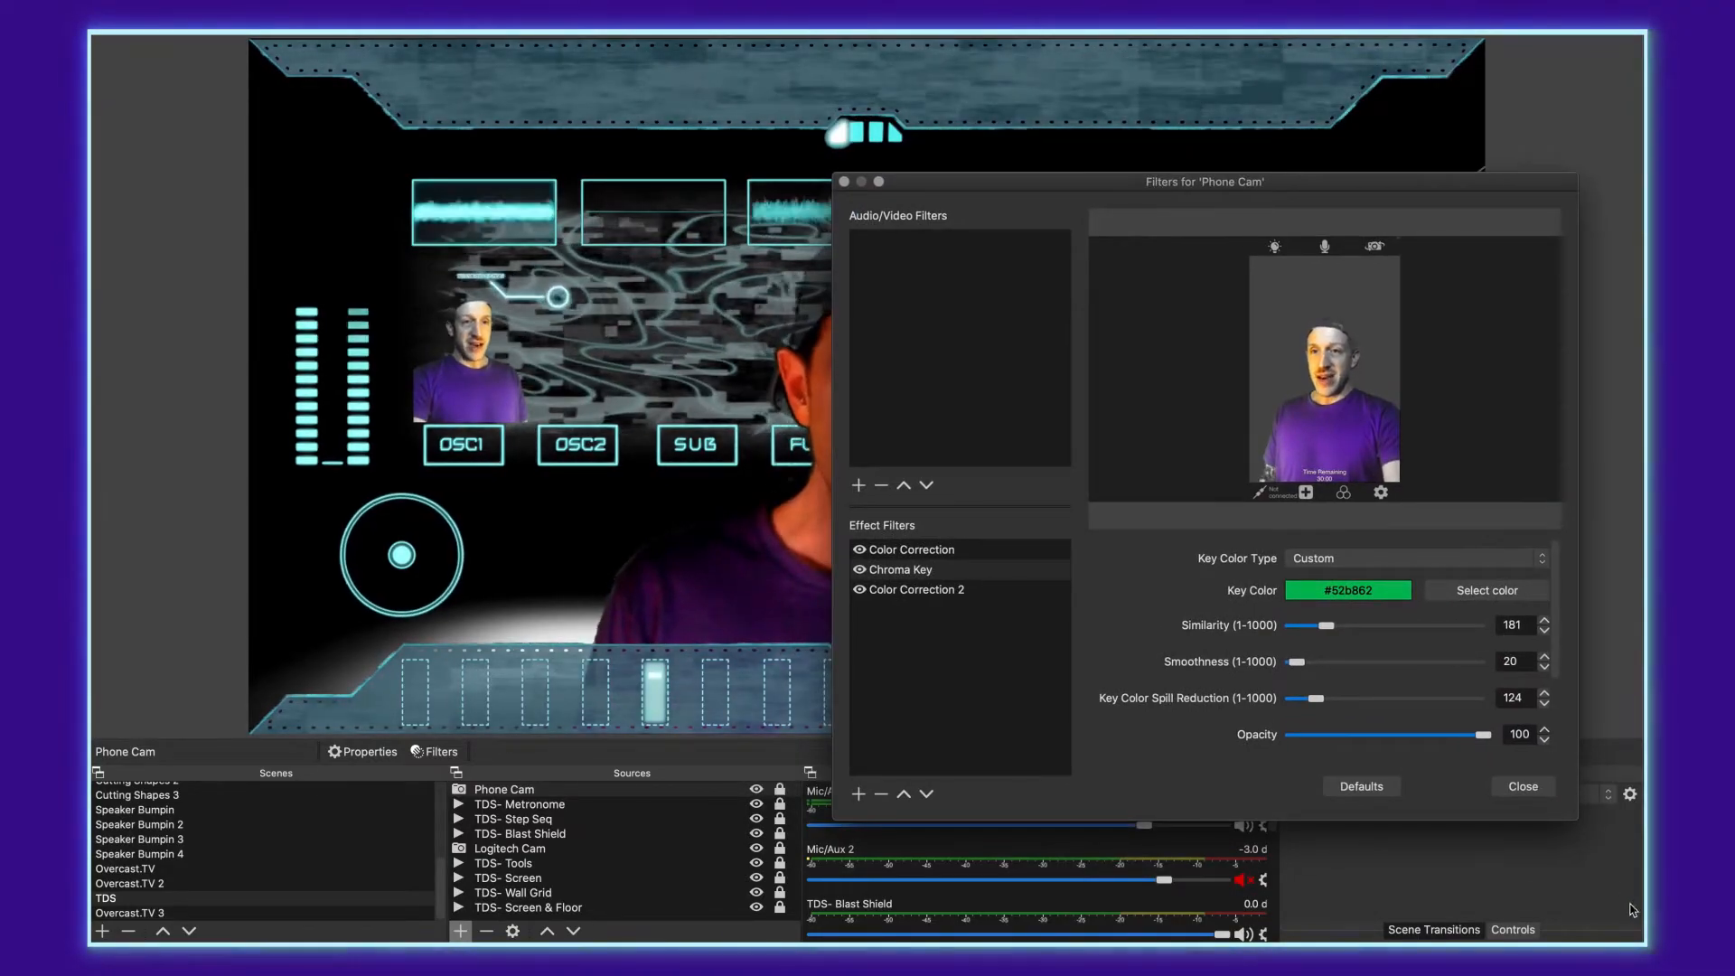
click(1523, 786)
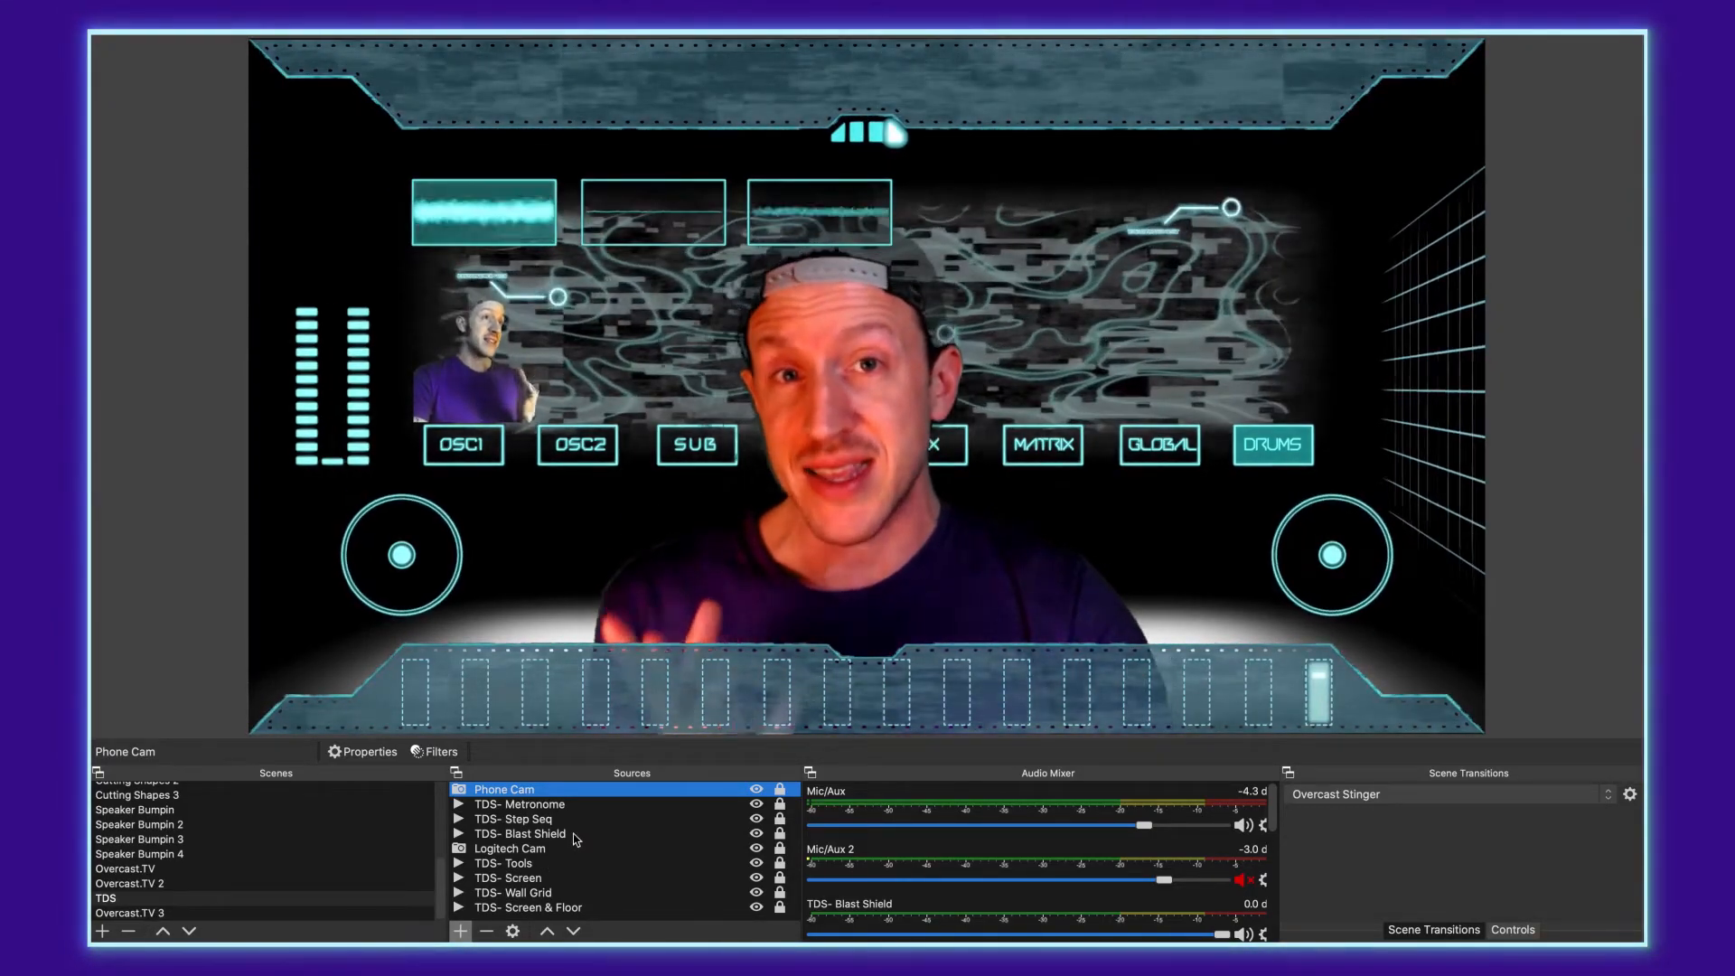
Add the existing video capture device Cam 2 to the TDS scene as a visible source
click(460, 931)
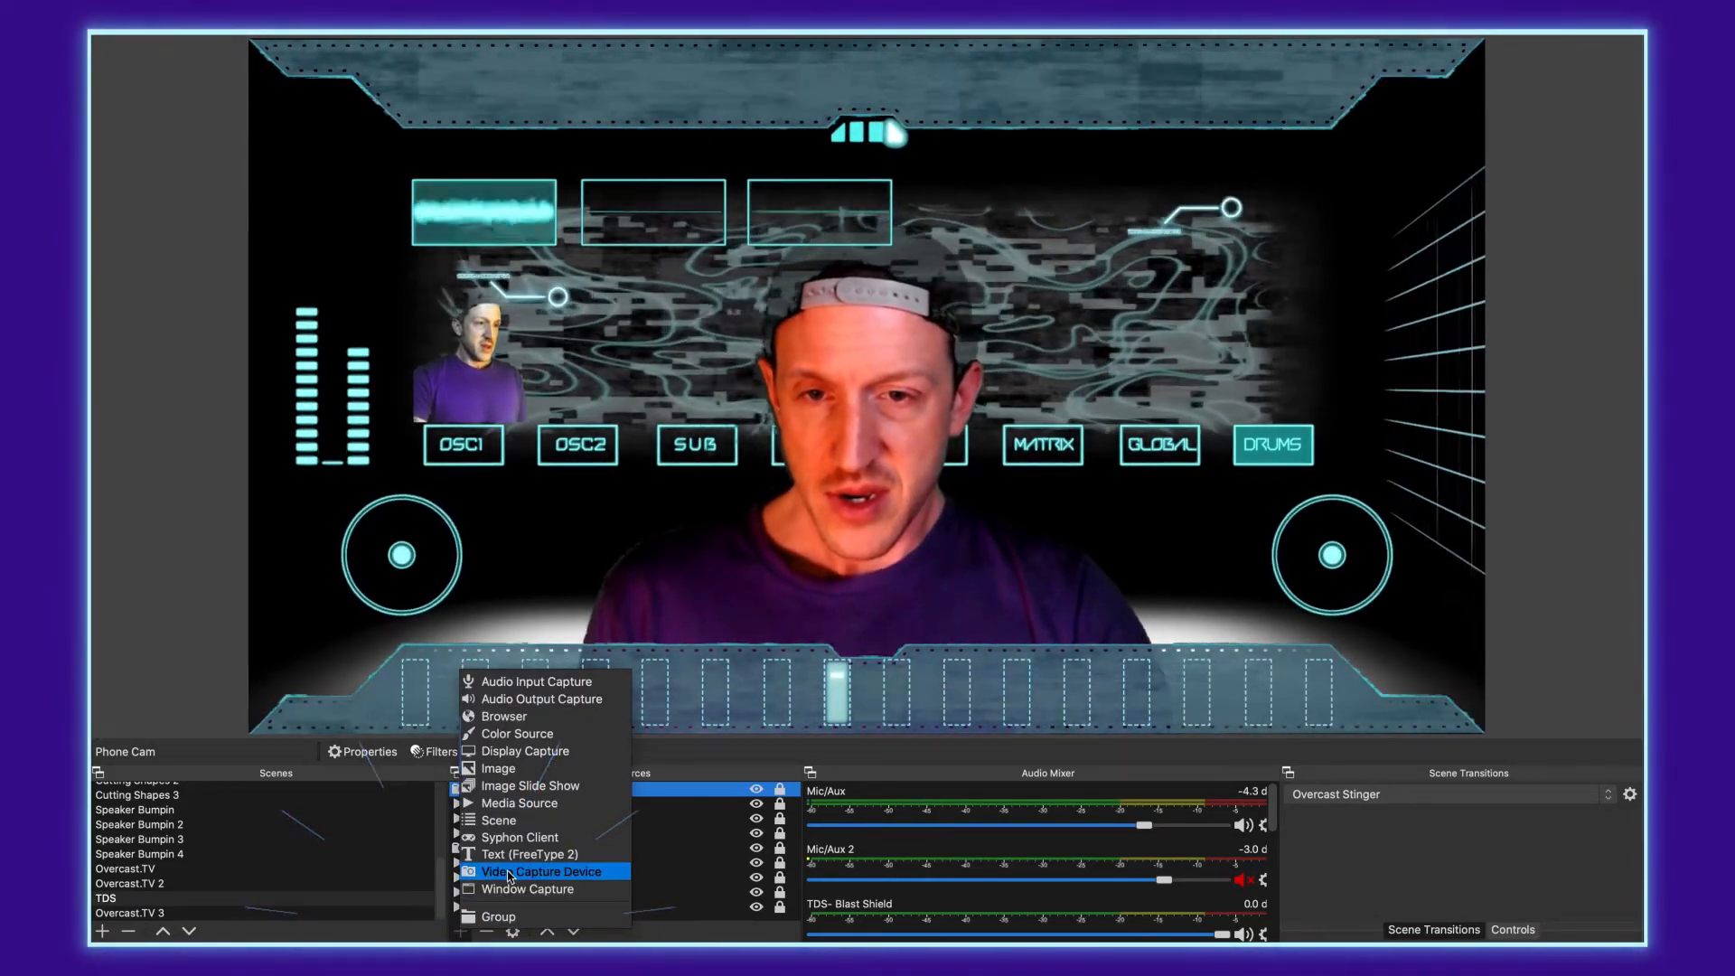
click(506, 871)
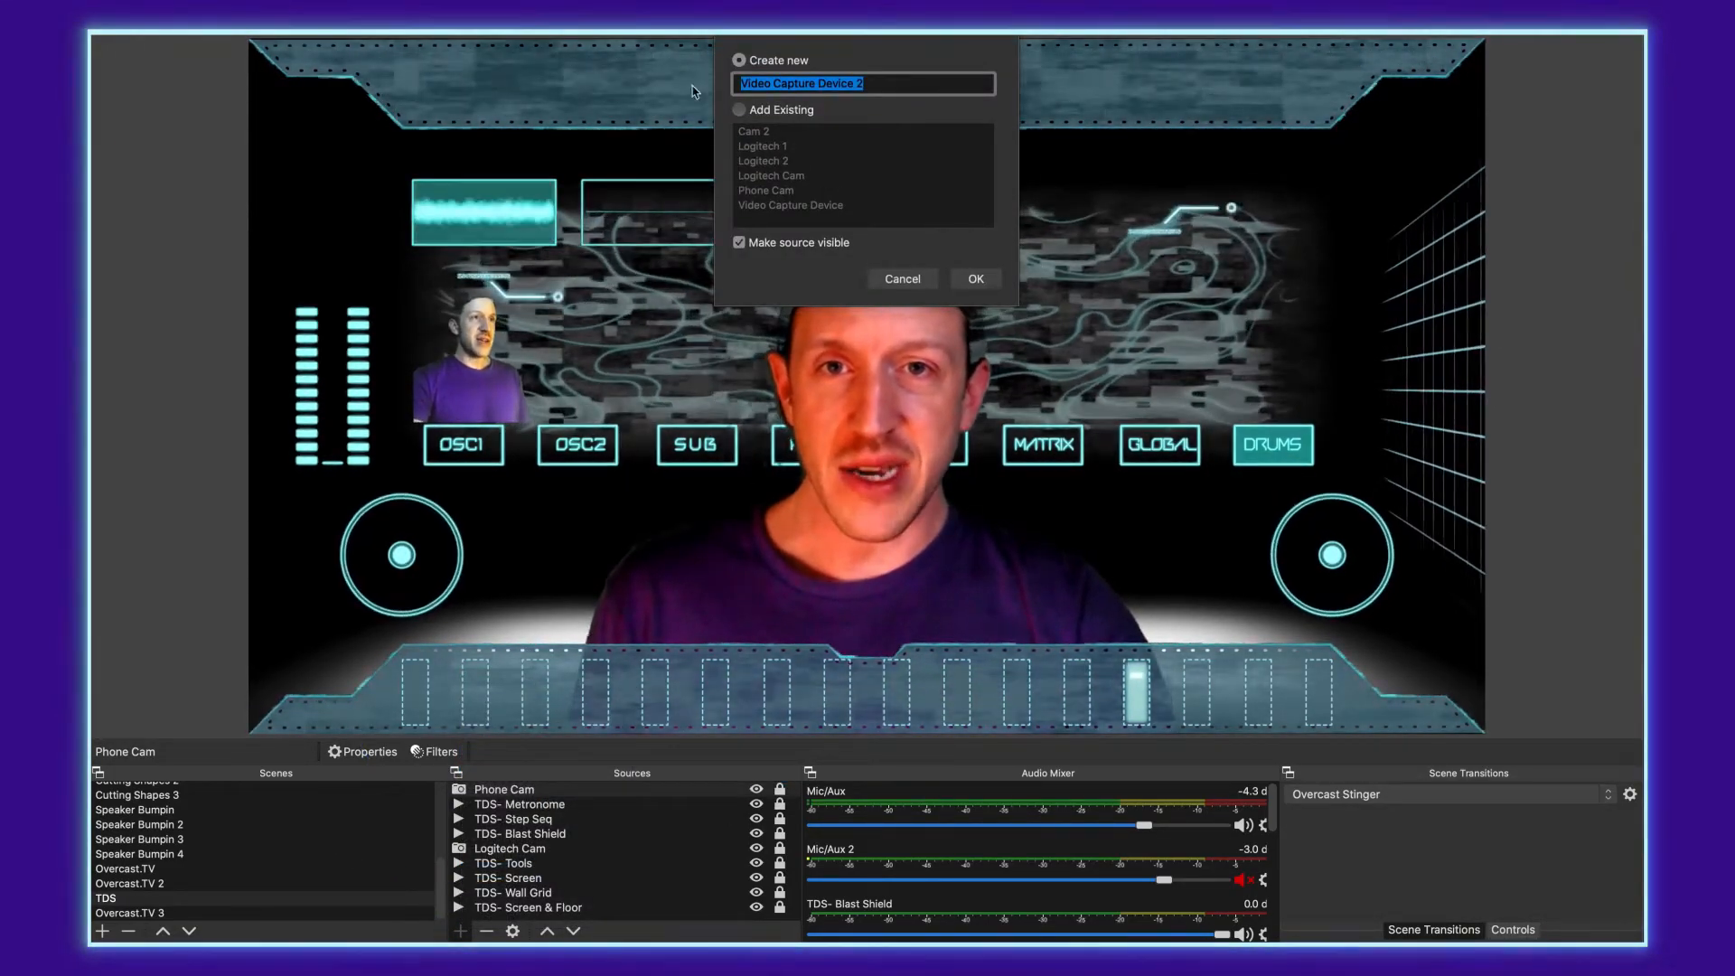
click(739, 109)
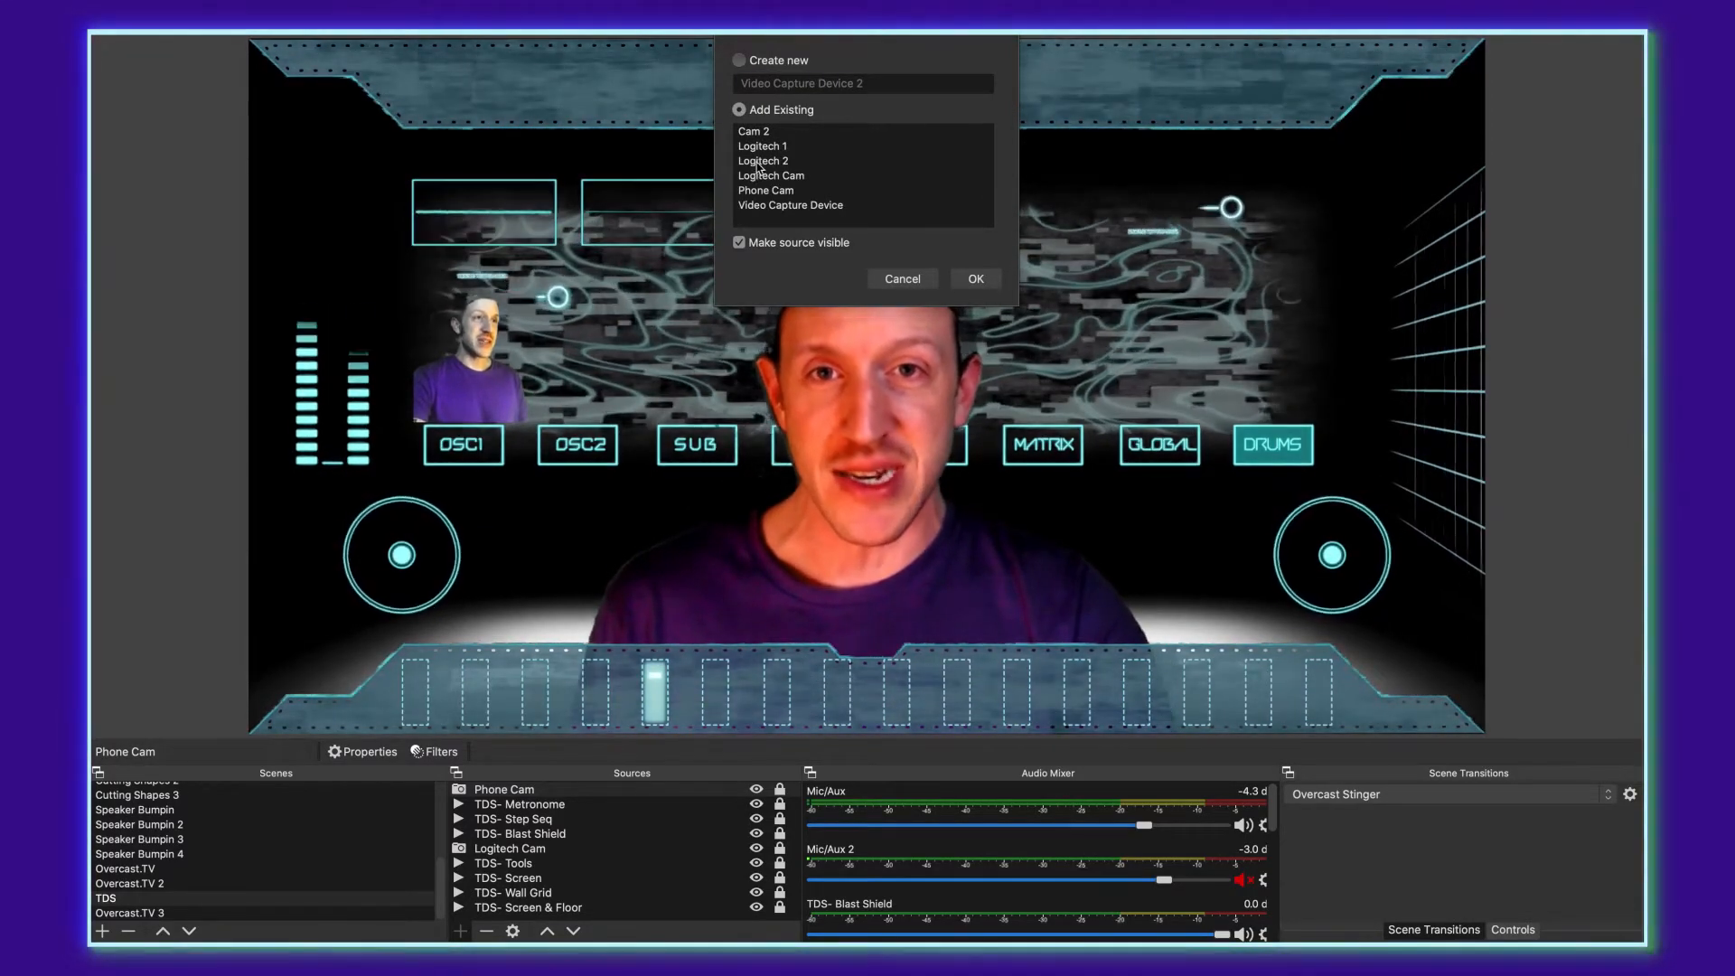
click(748, 133)
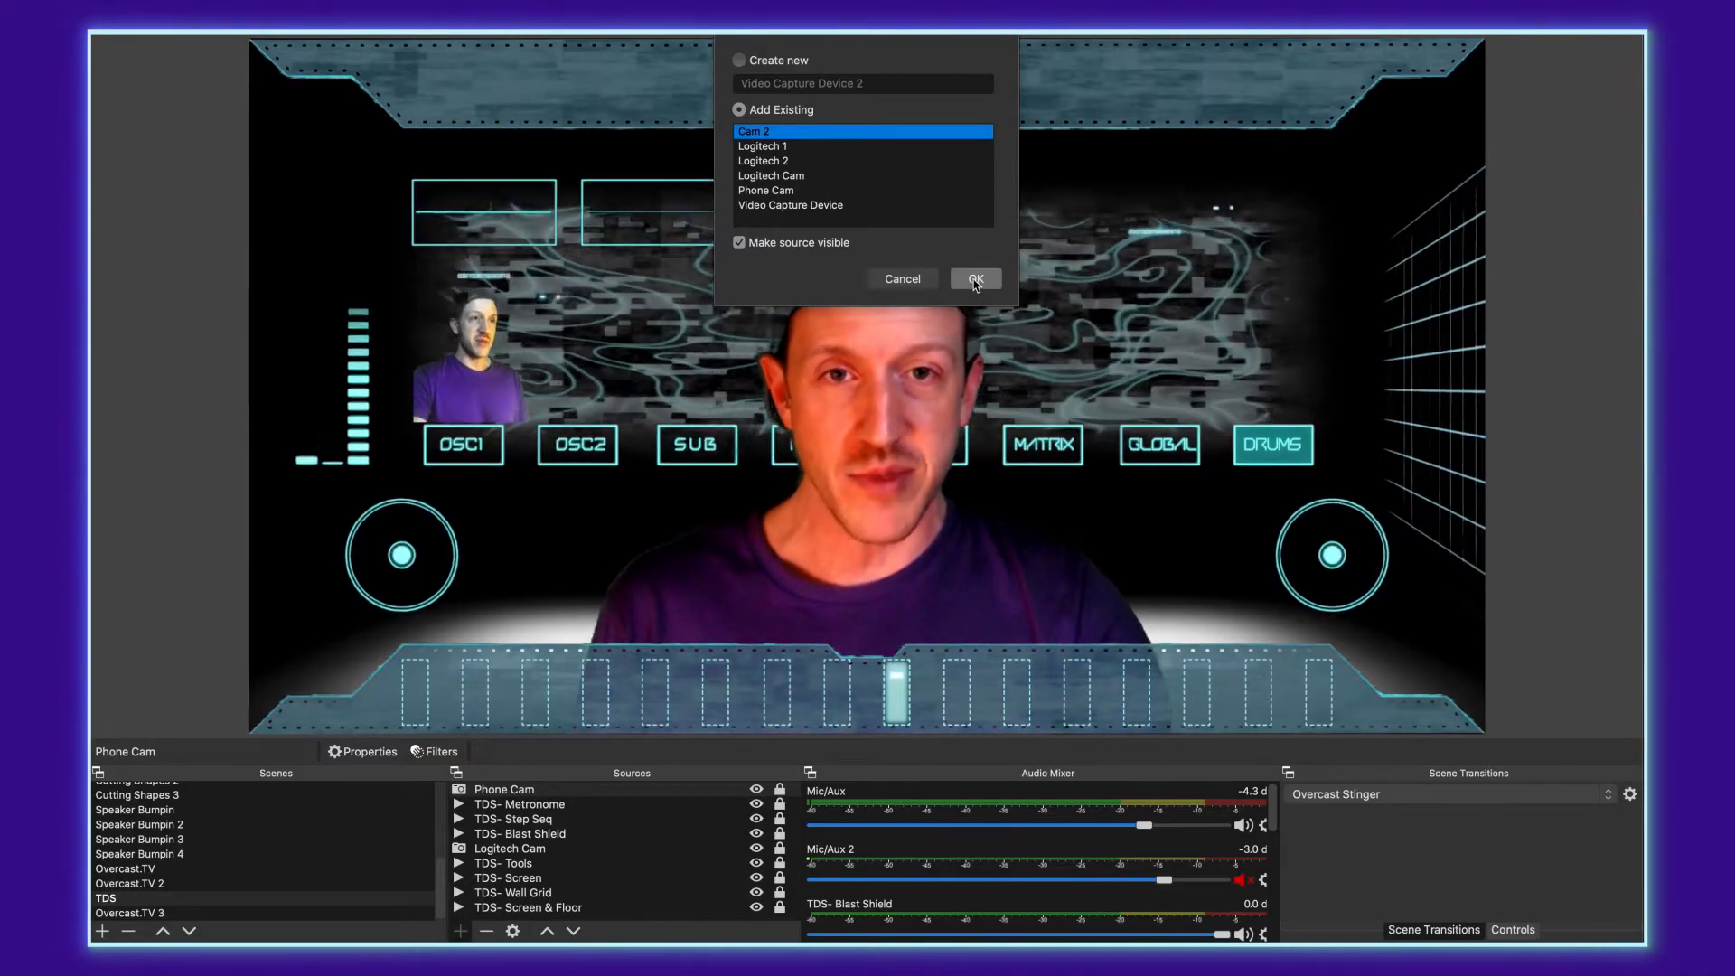
click(975, 278)
Enlarge and centre Cam 2 over the canvas, then crop its left side past the dark strip and its right side to the canvas border
drag(652, 422, 785, 555)
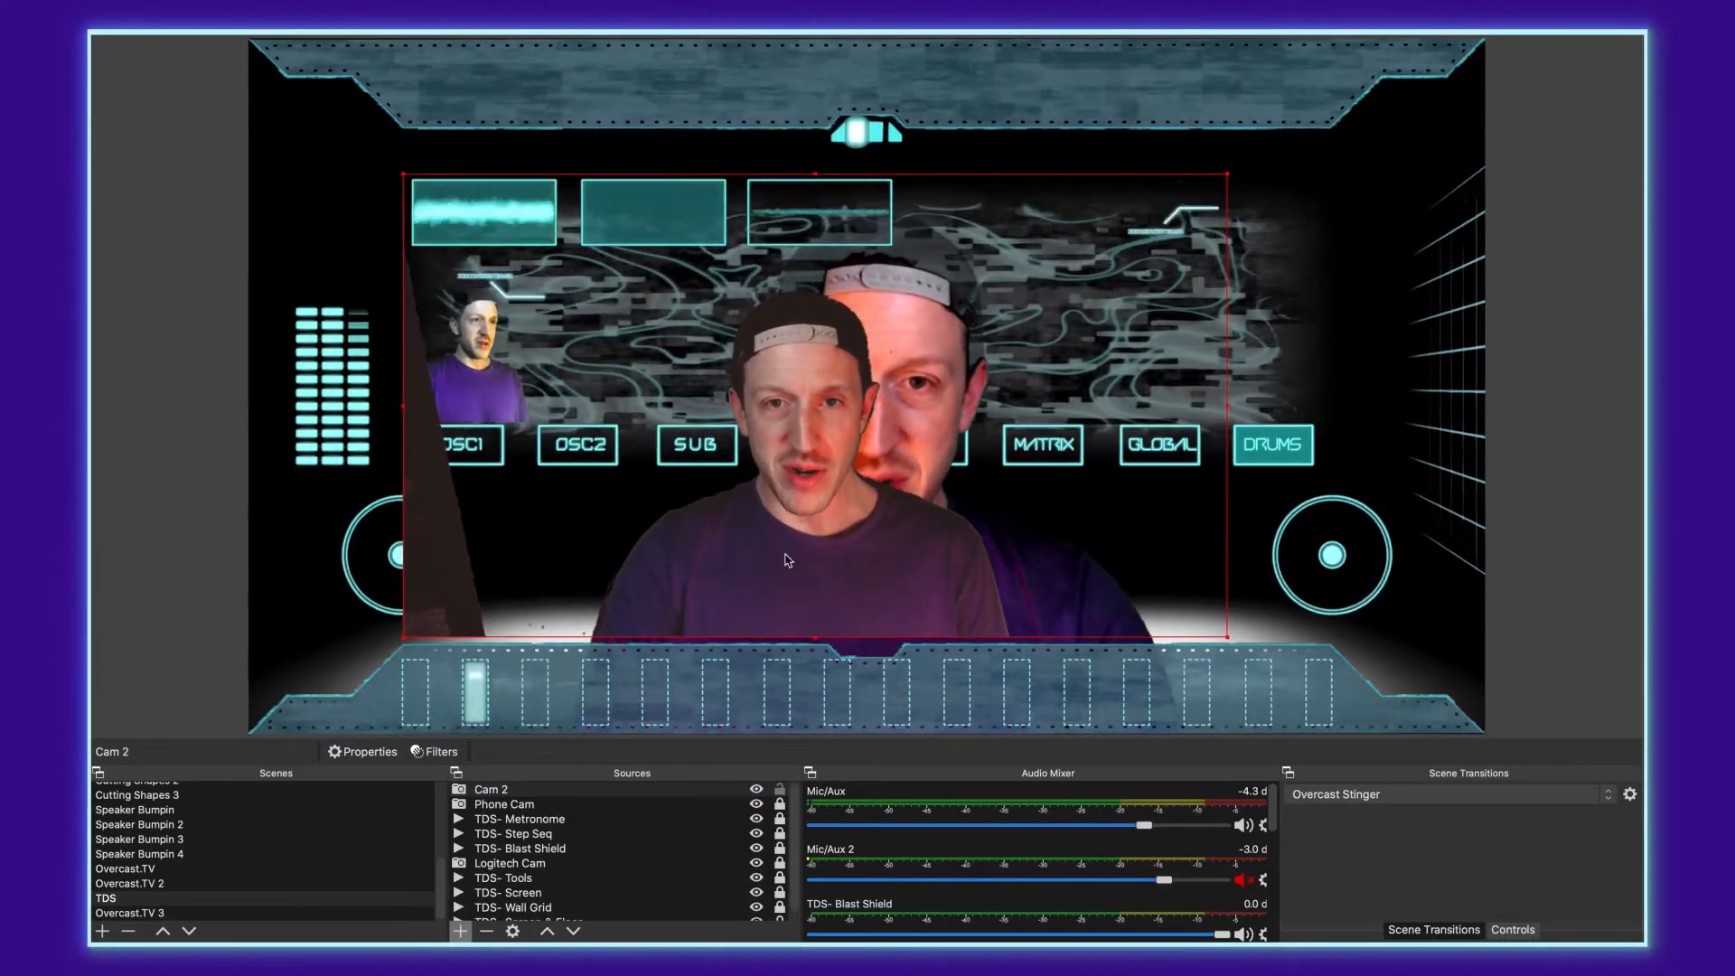
drag(1221, 630, 1421, 732)
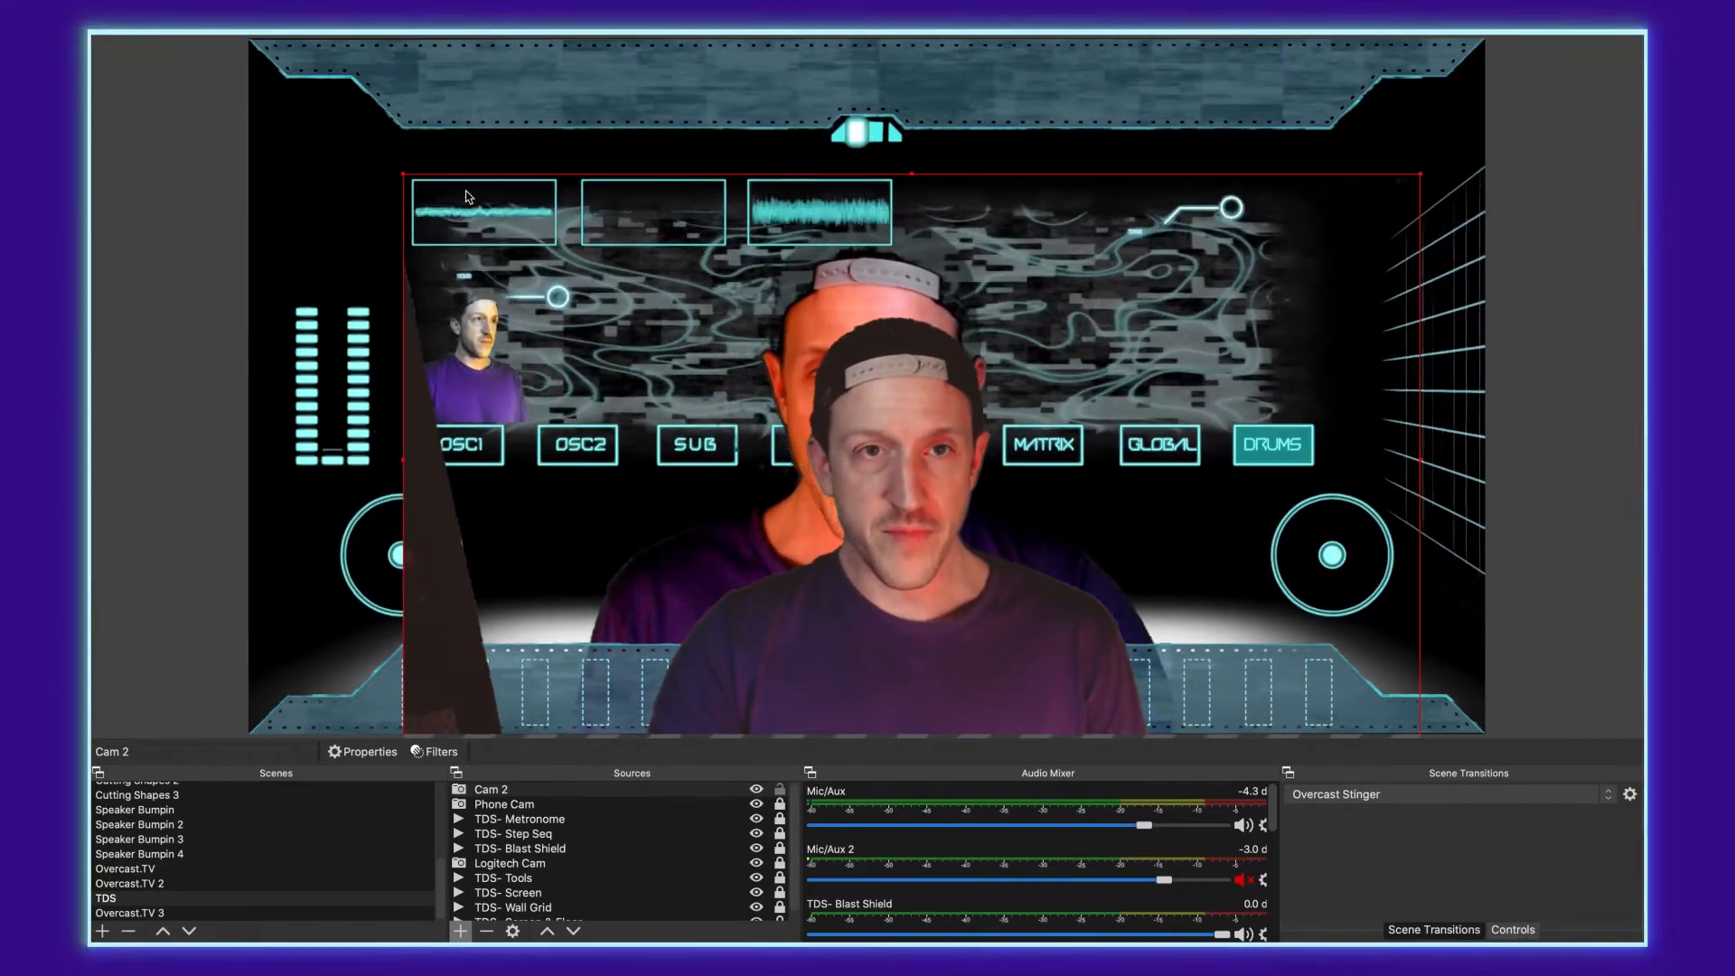
drag(403, 174, 264, 59)
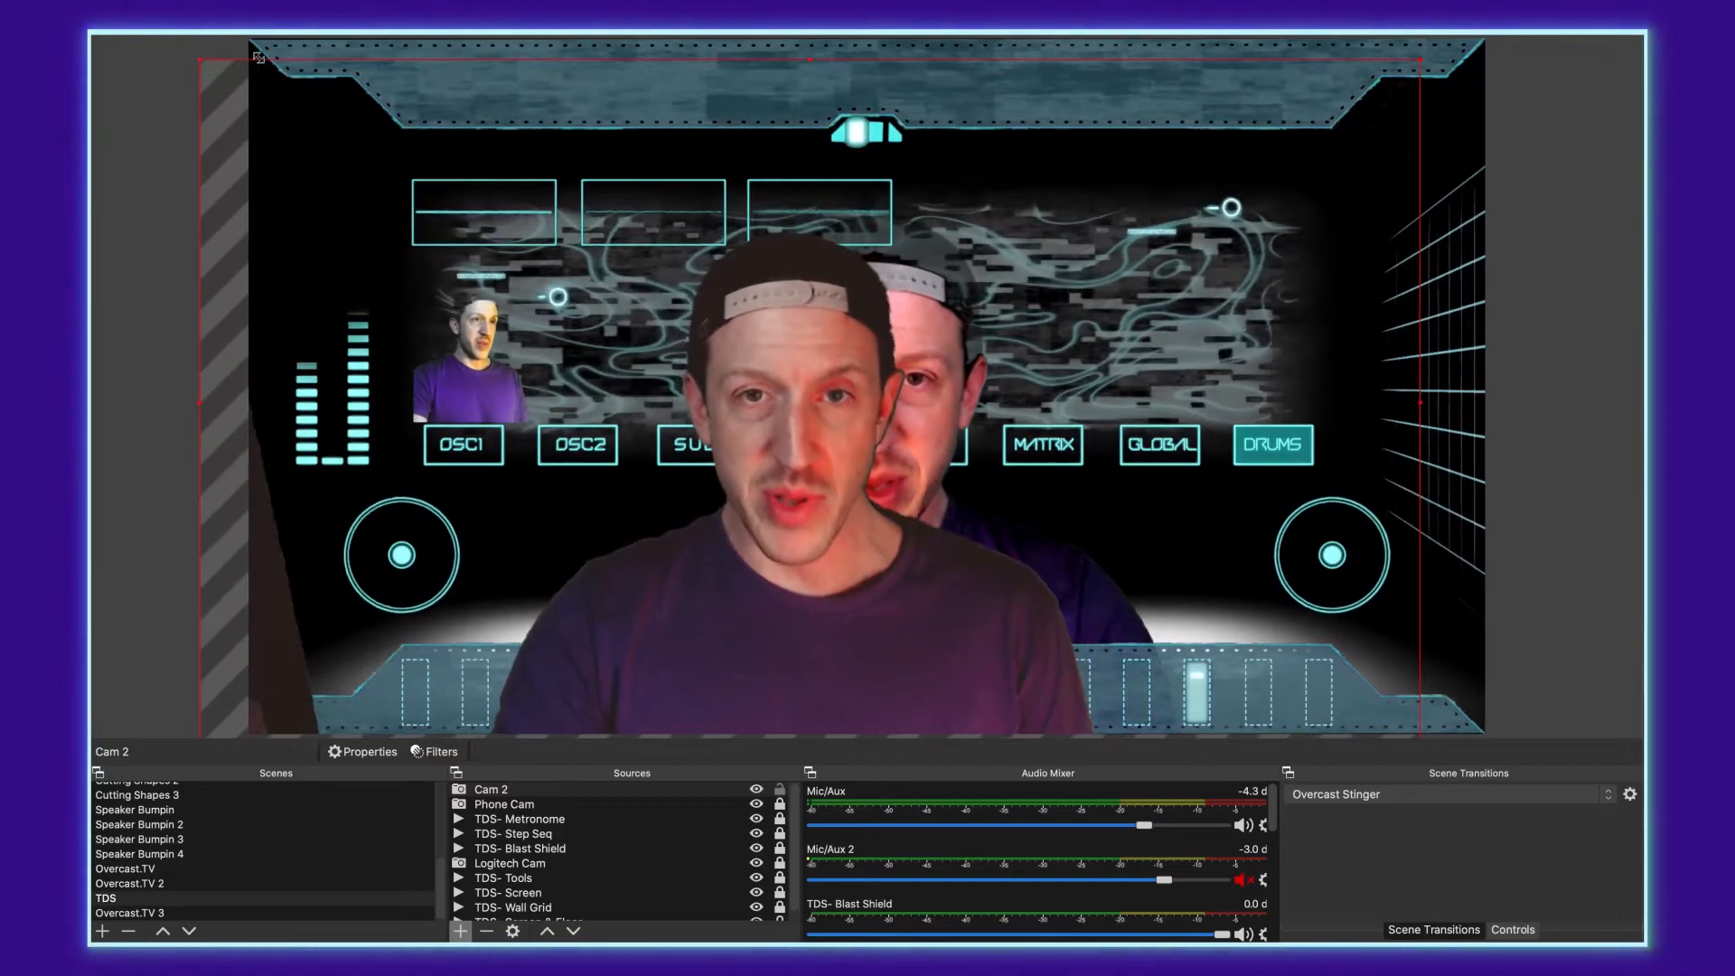
drag(1422, 58, 1472, 33)
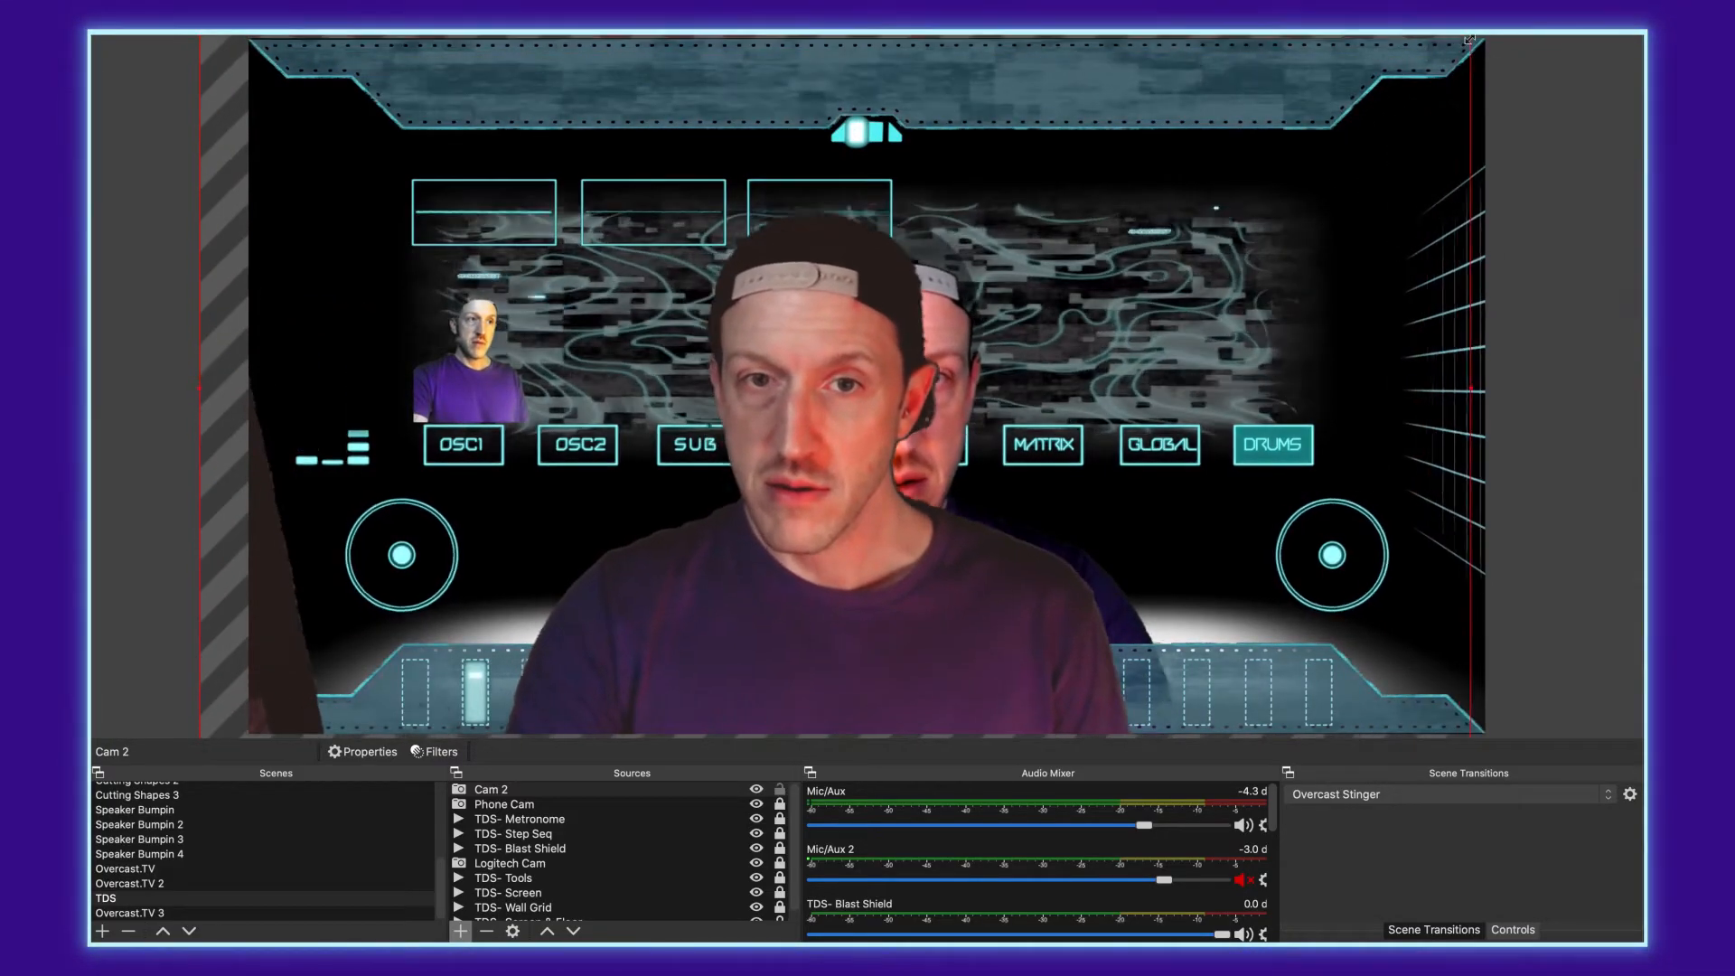
mouse_move(795, 551)
mouse_down()
mouse_move(841, 554)
mouse_move(818, 561)
mouse_up()
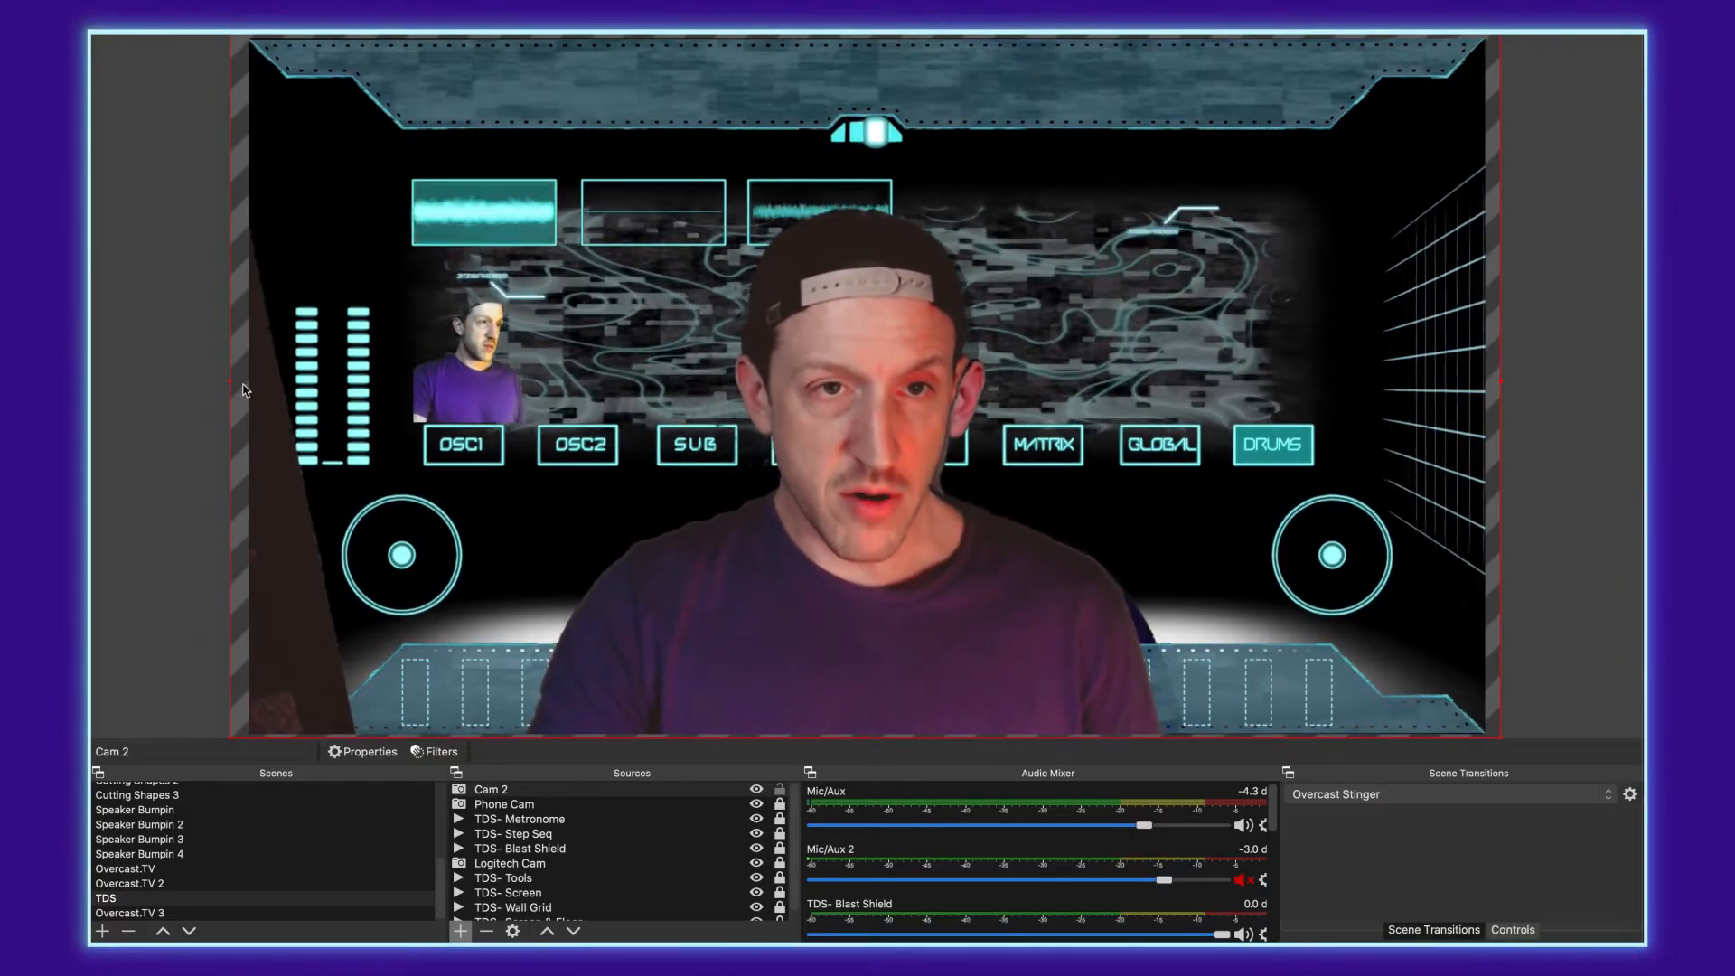
mouse_move(231, 383)
mouse_down()
mouse_move(307, 383)
mouse_move(235, 412)
mouse_up()
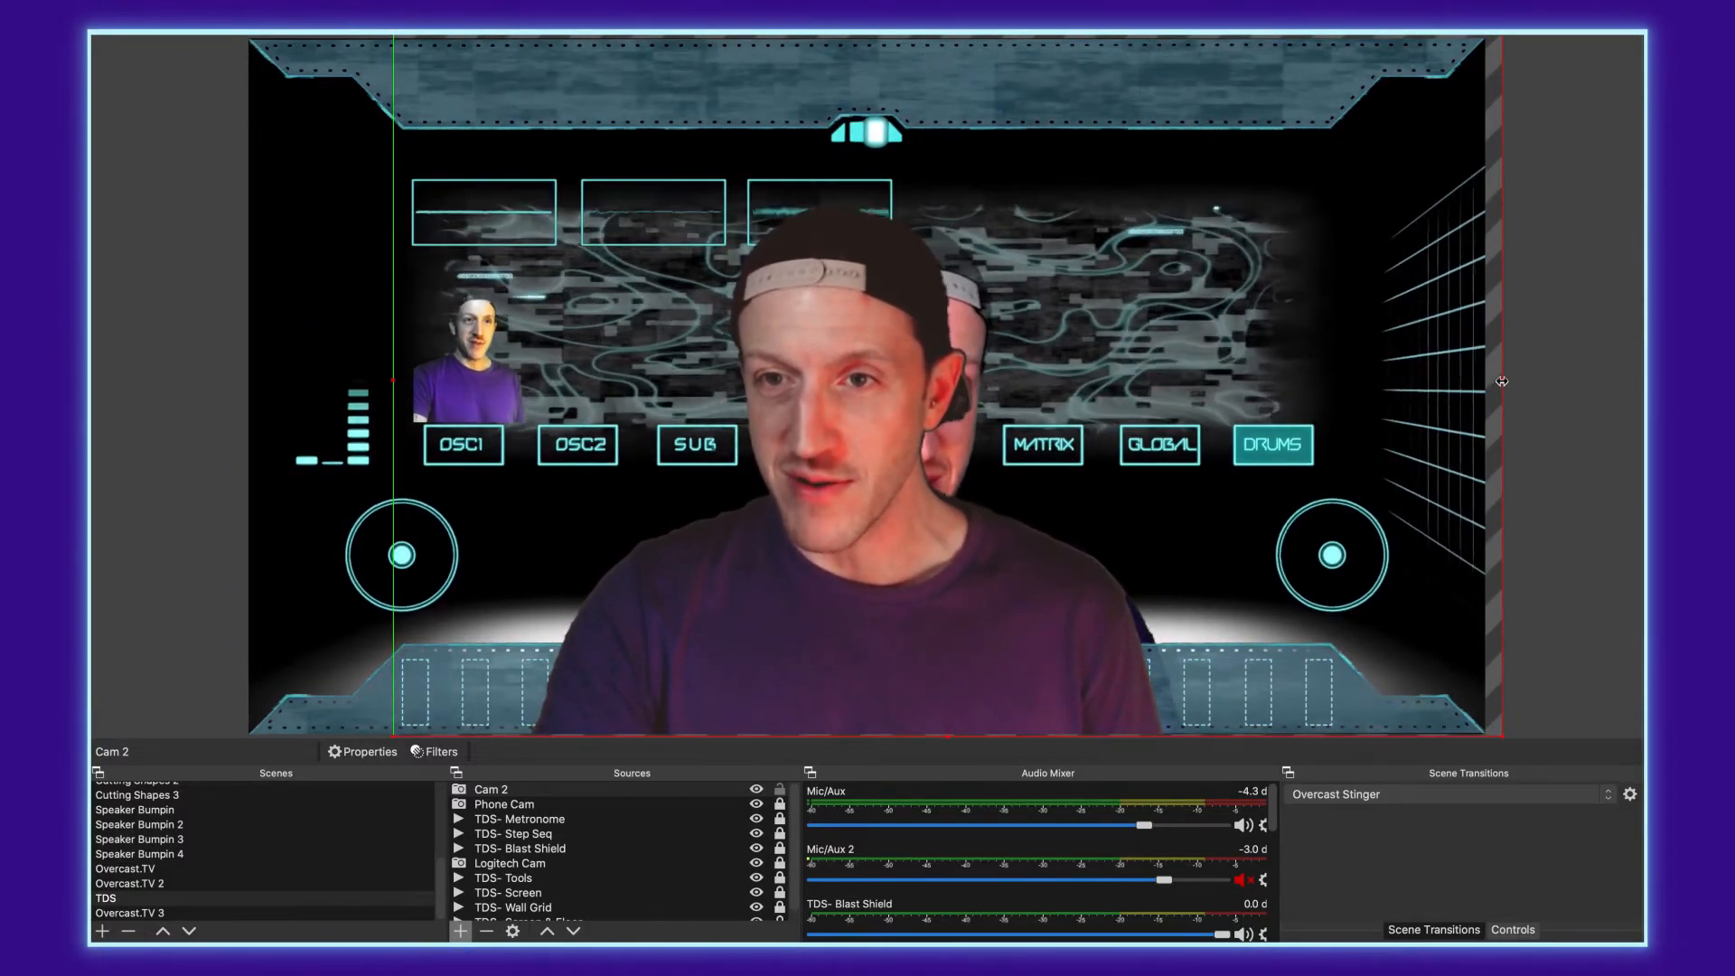
drag(1501, 381, 1443, 391)
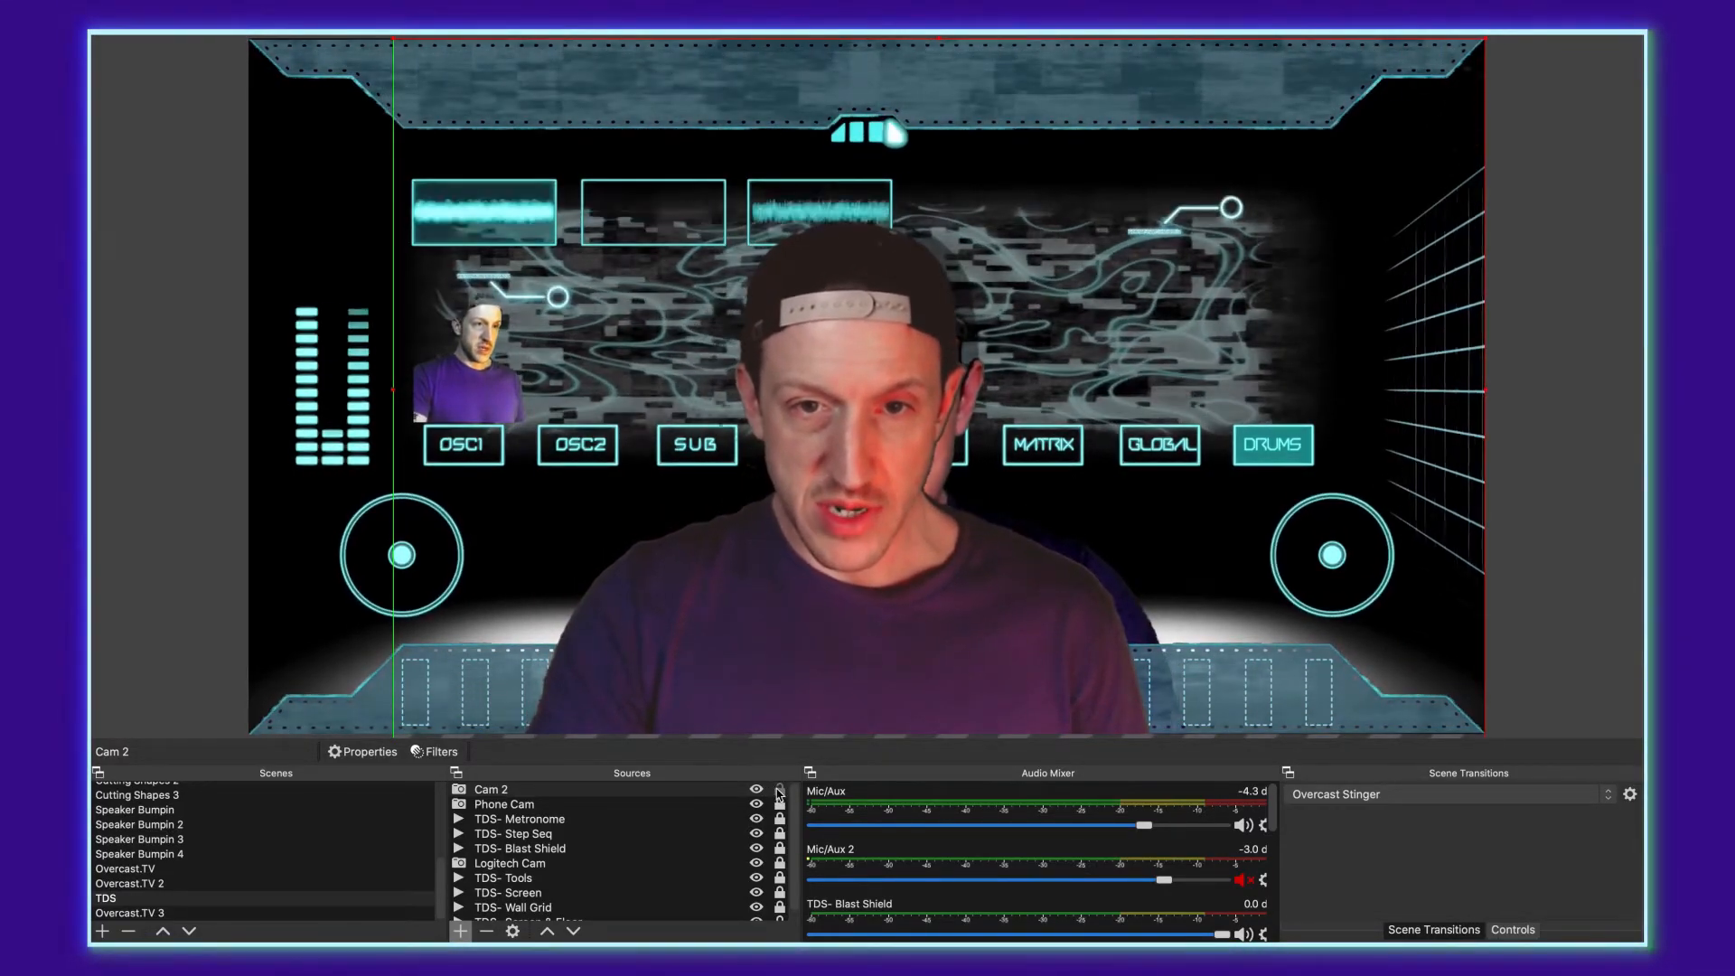
Lock the Cam 2 source and reorder it between TDS- Blast Shield and Logitech Cam
click(454, 792)
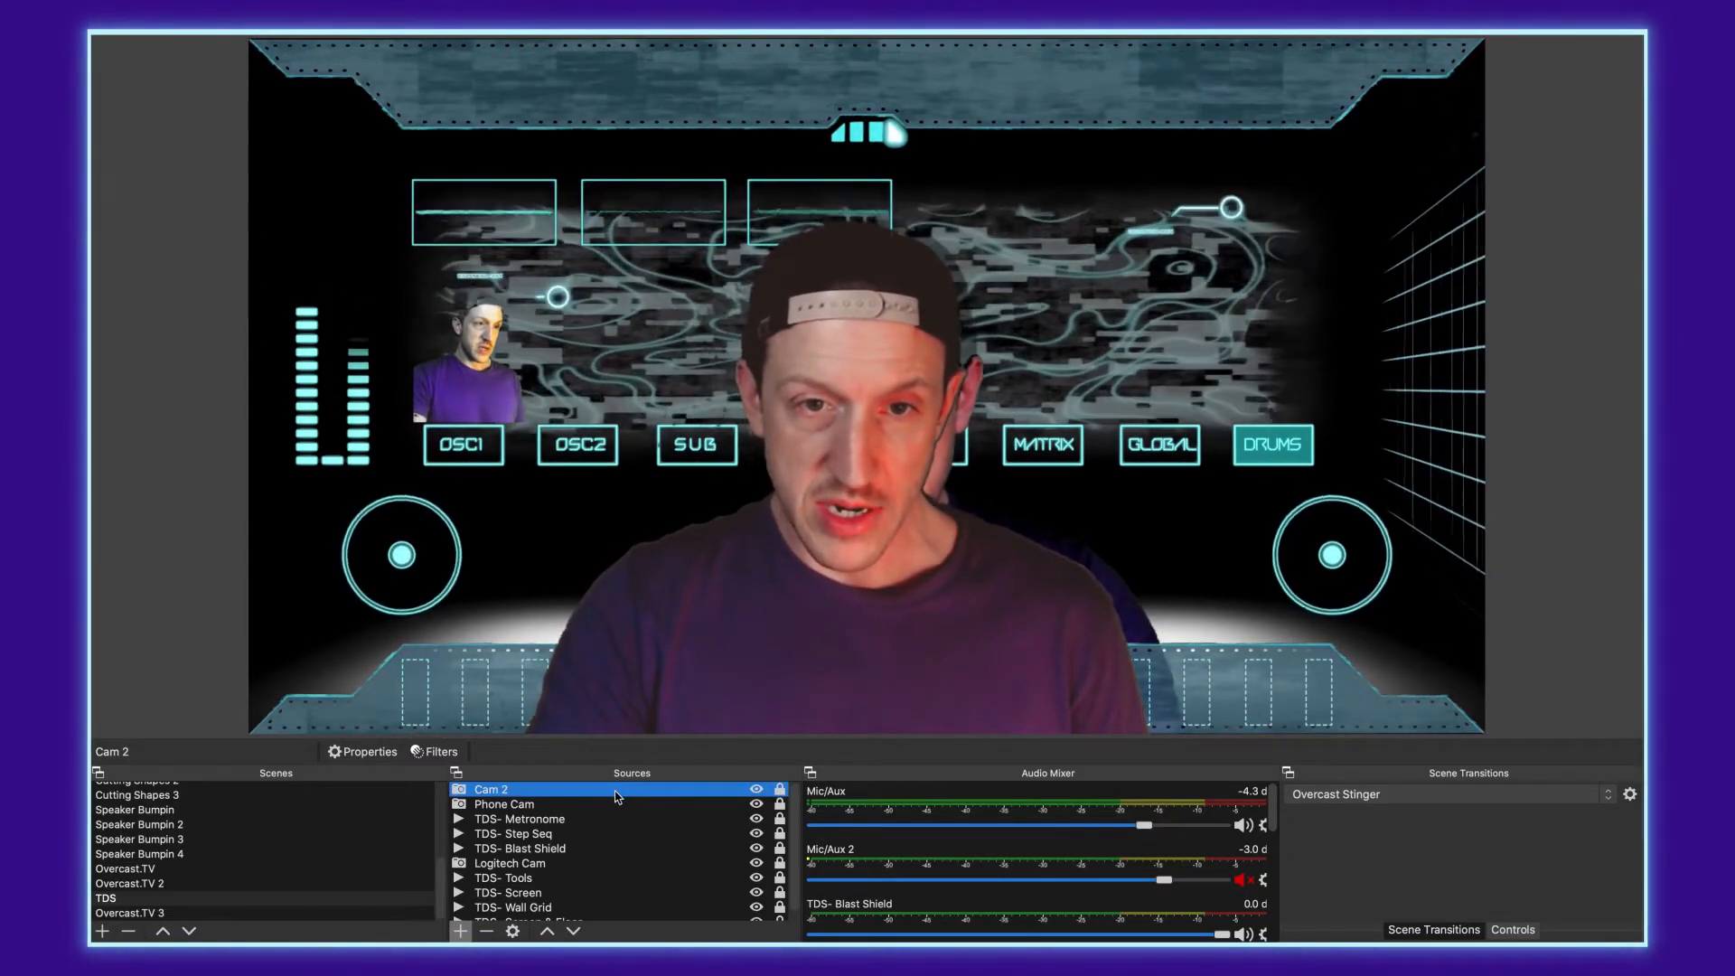
drag(614, 859, 742, 853)
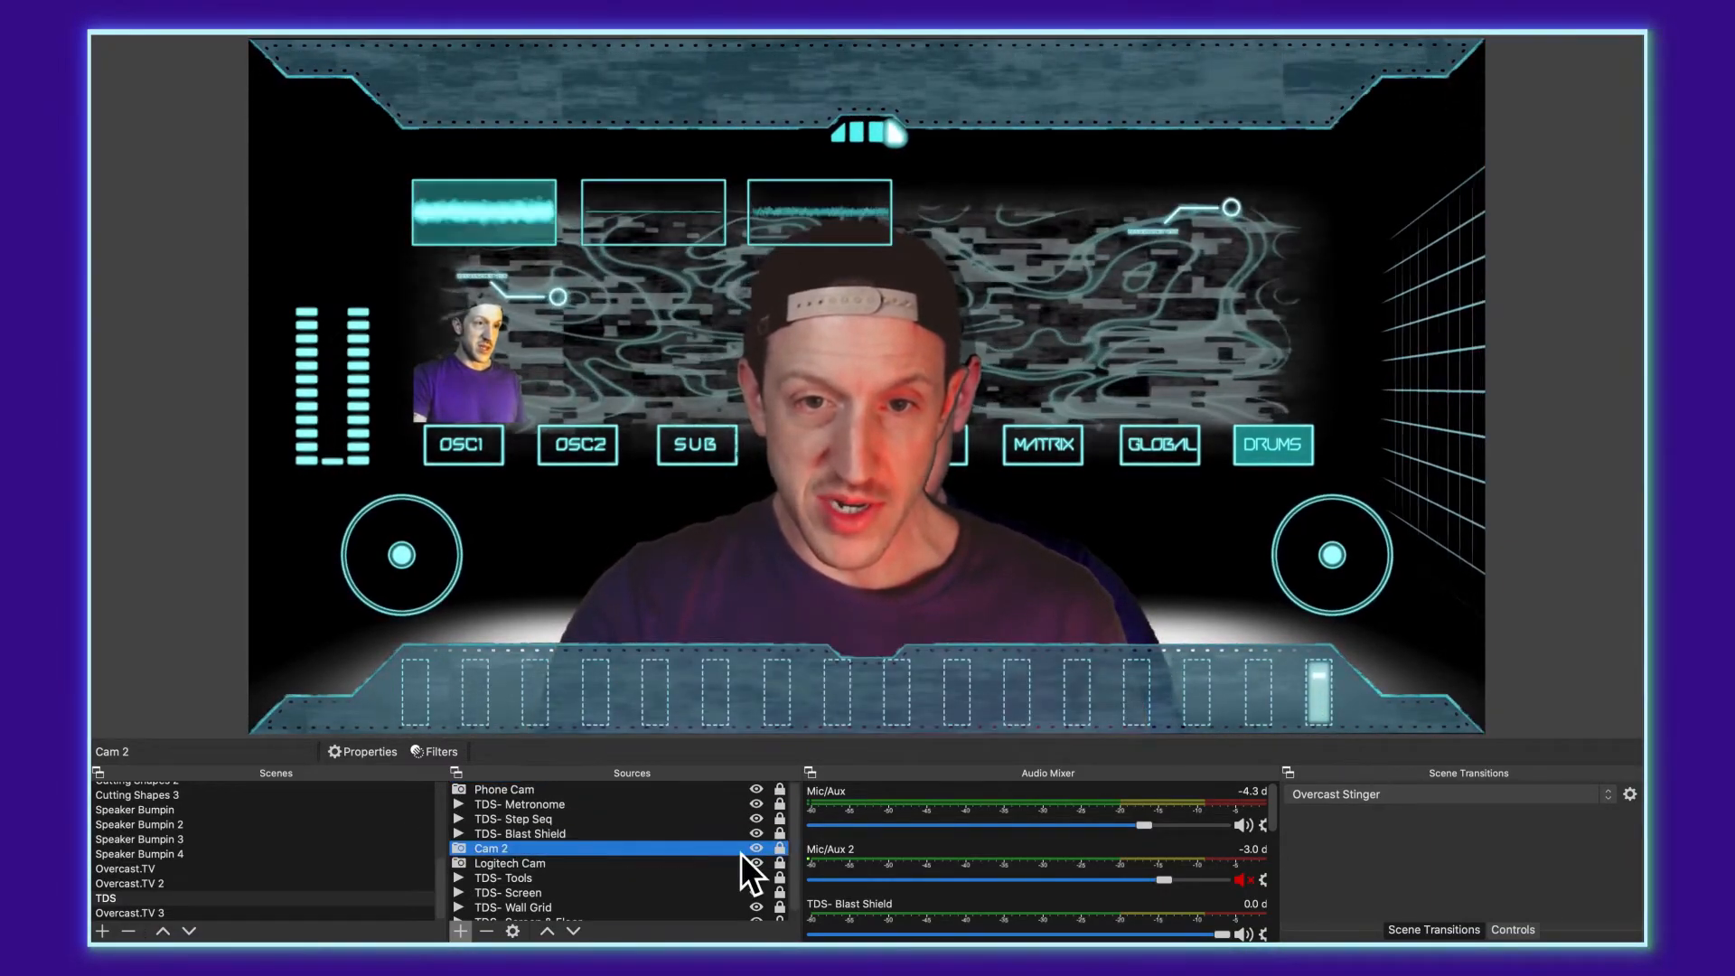